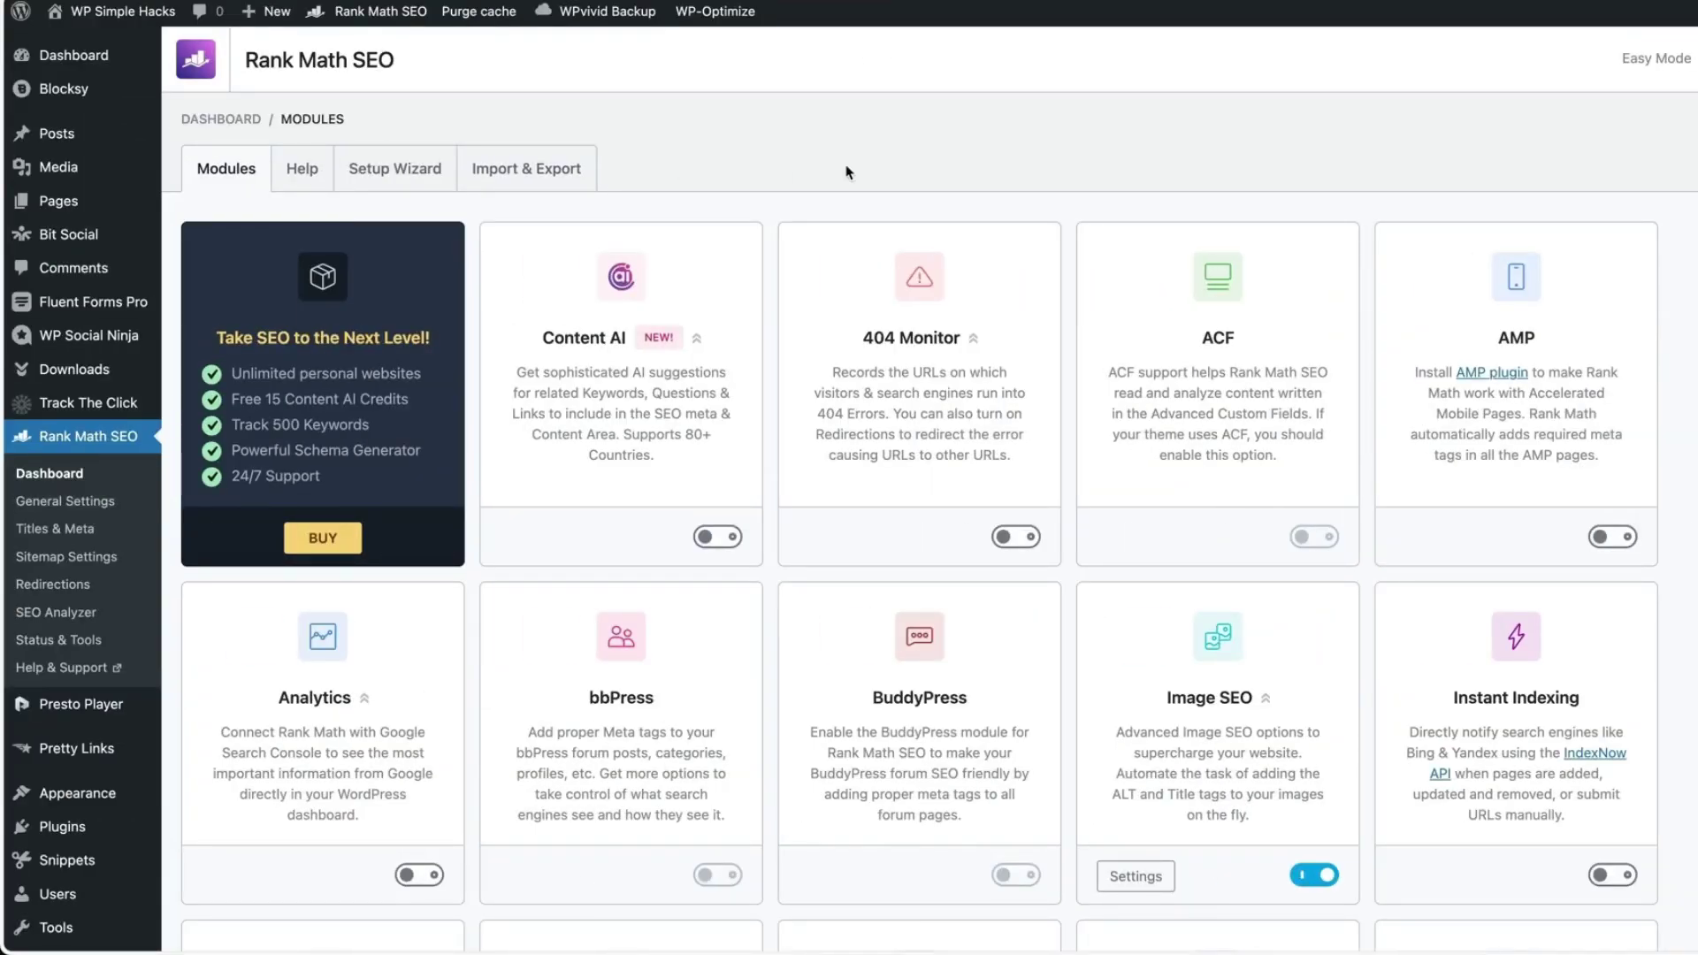
Scroll down and back up through the WooCommerce variations post in the block editor.
scroll(846, 173, "down", 9)
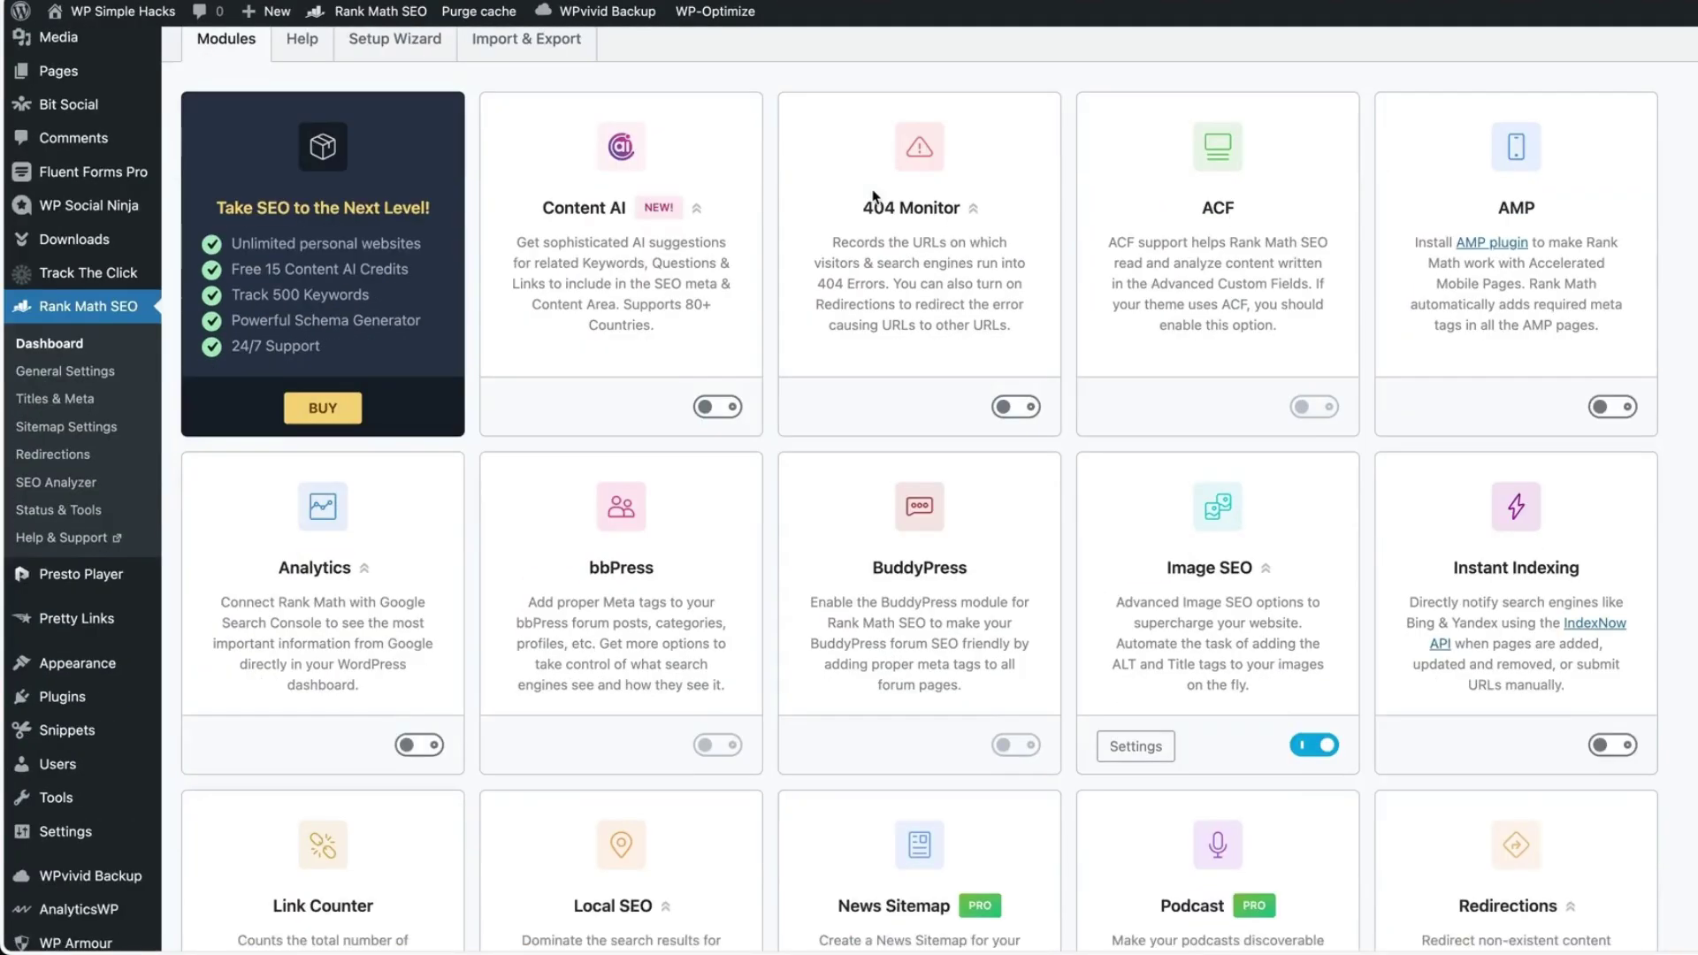
scroll(876, 197, "up", 5)
scroll(876, 197, "up", 4)
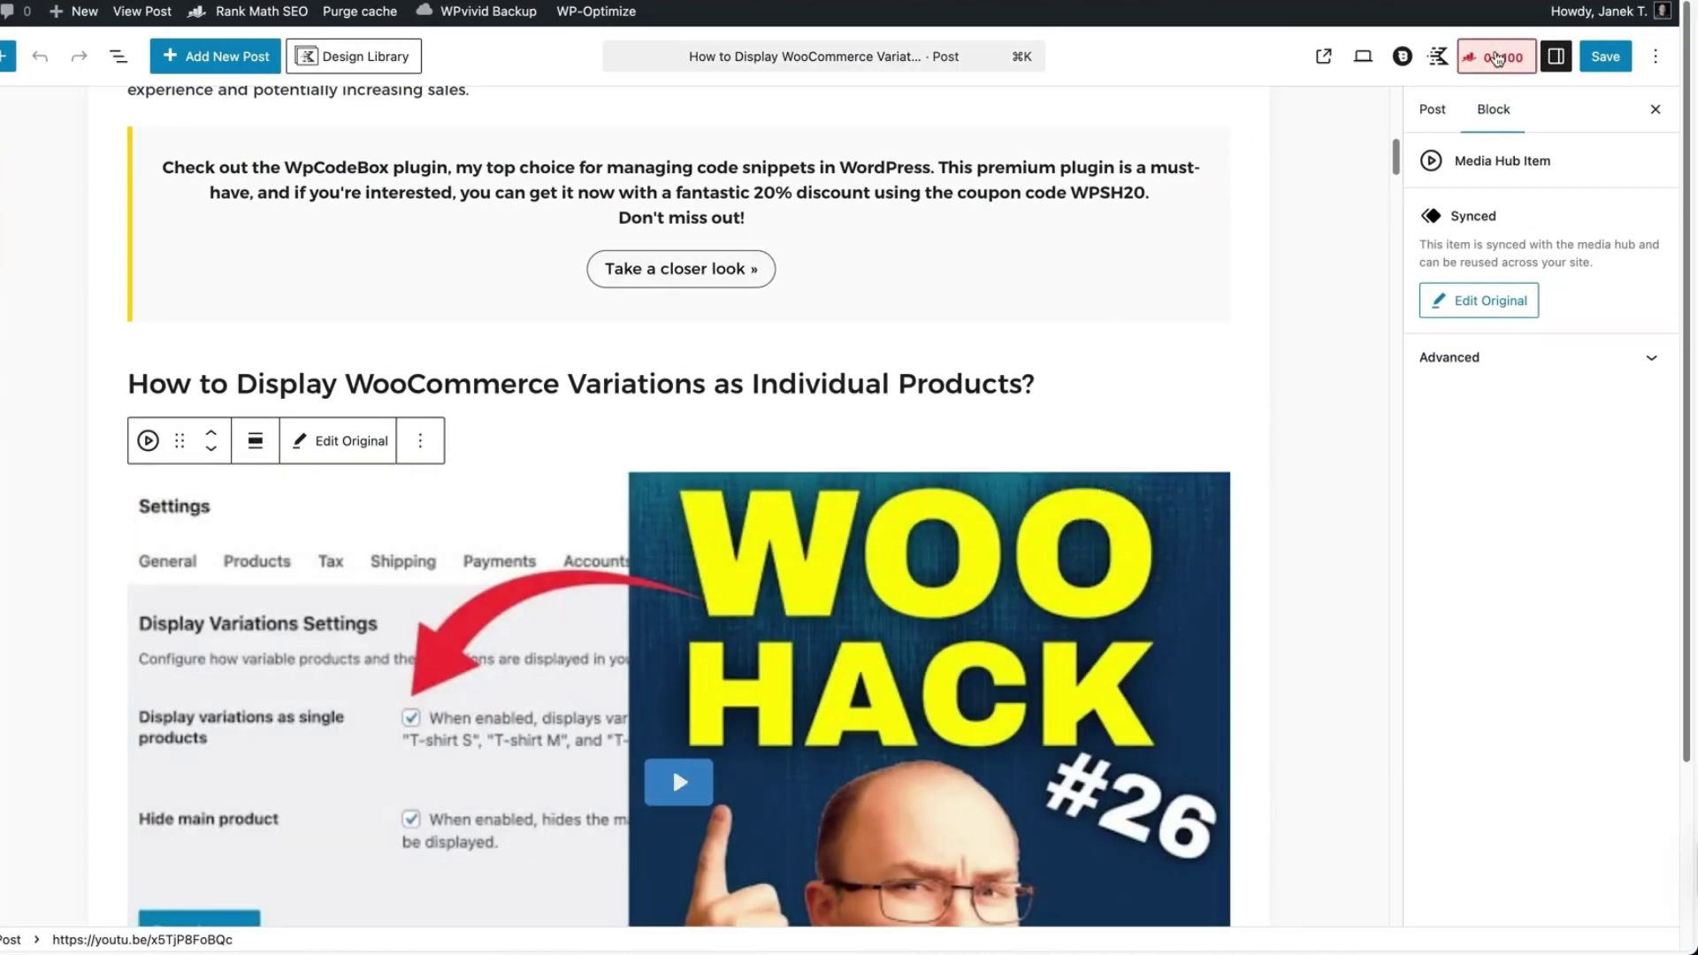
Open the post's Rank Math SEO panel and scroll through its general settings.
left_click(1497, 55)
scroll(1554, 386, "down", 2)
scroll(1554, 387, "down", 2)
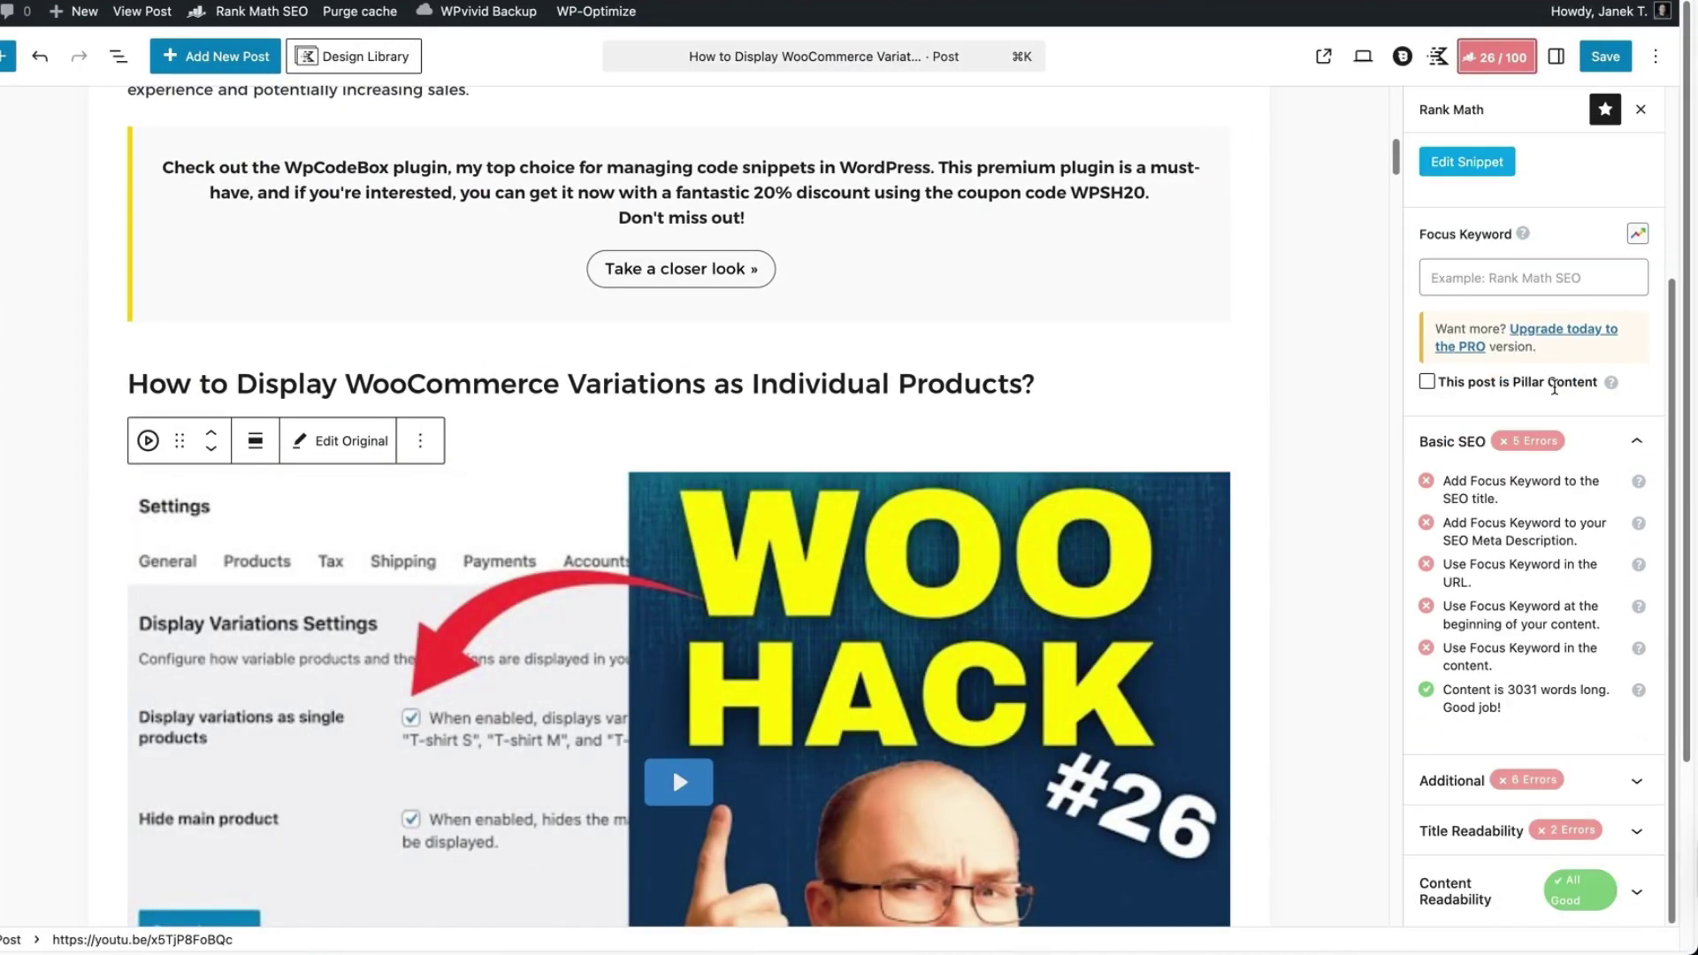
scroll(1525, 575, "up", 5)
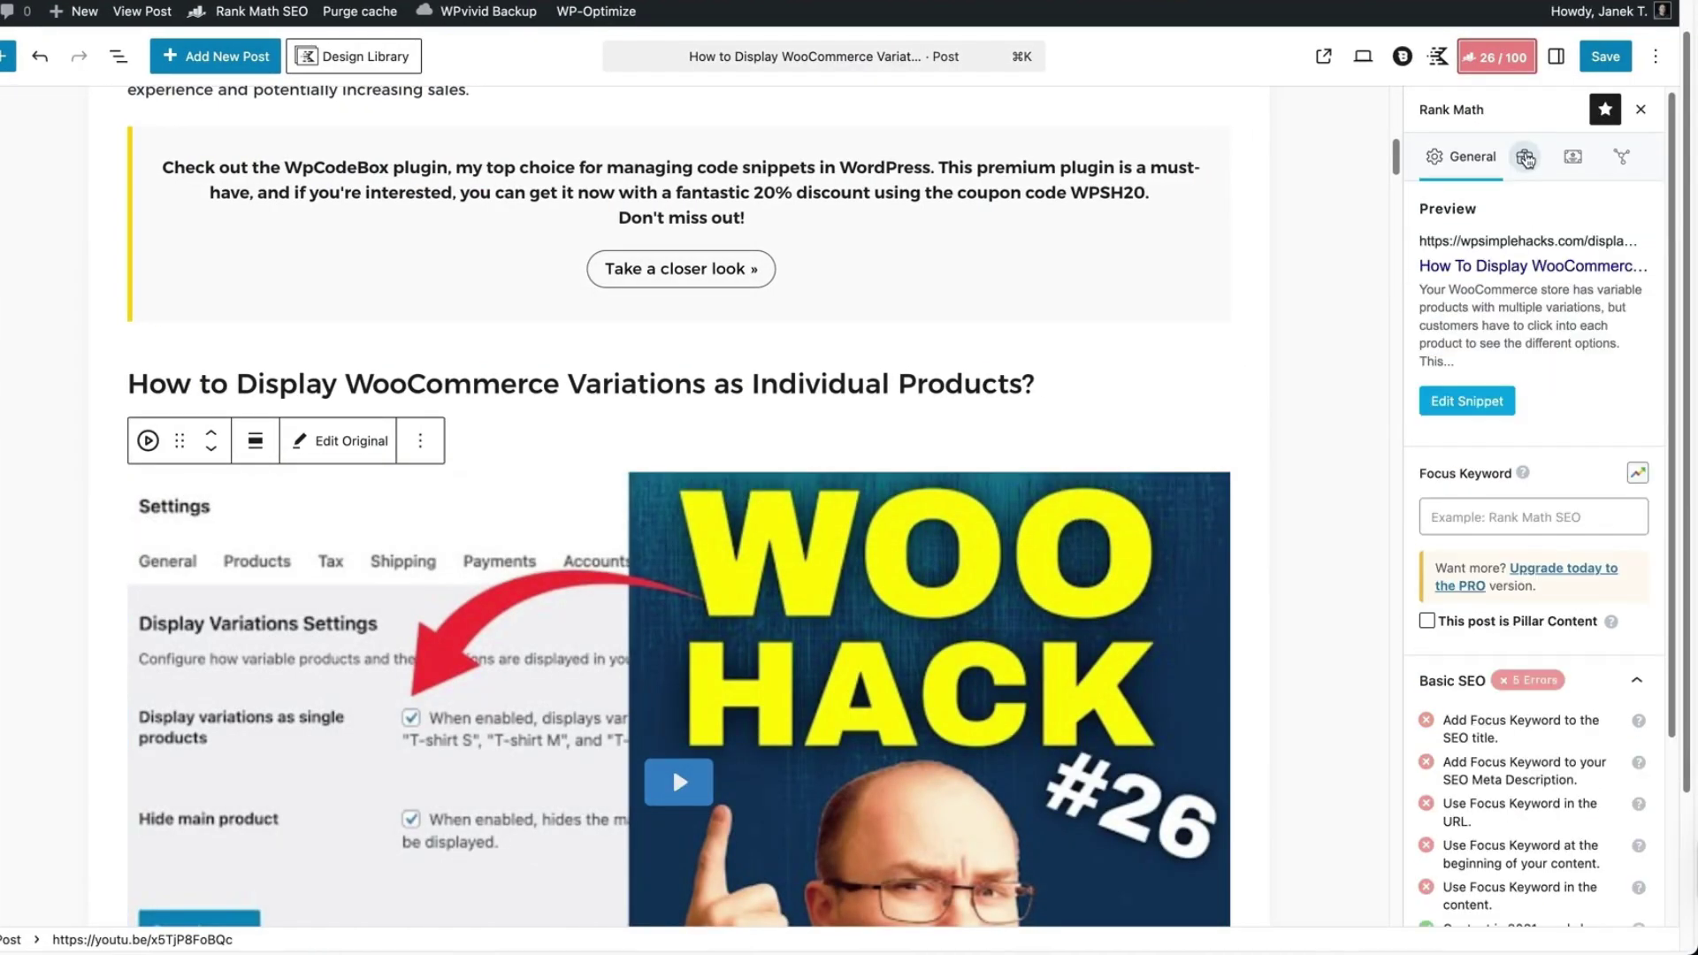
Browse Rank Math's Advanced, Schema and Social settings, then close the sidebar.
left_click(1518, 157)
left_click(1583, 159)
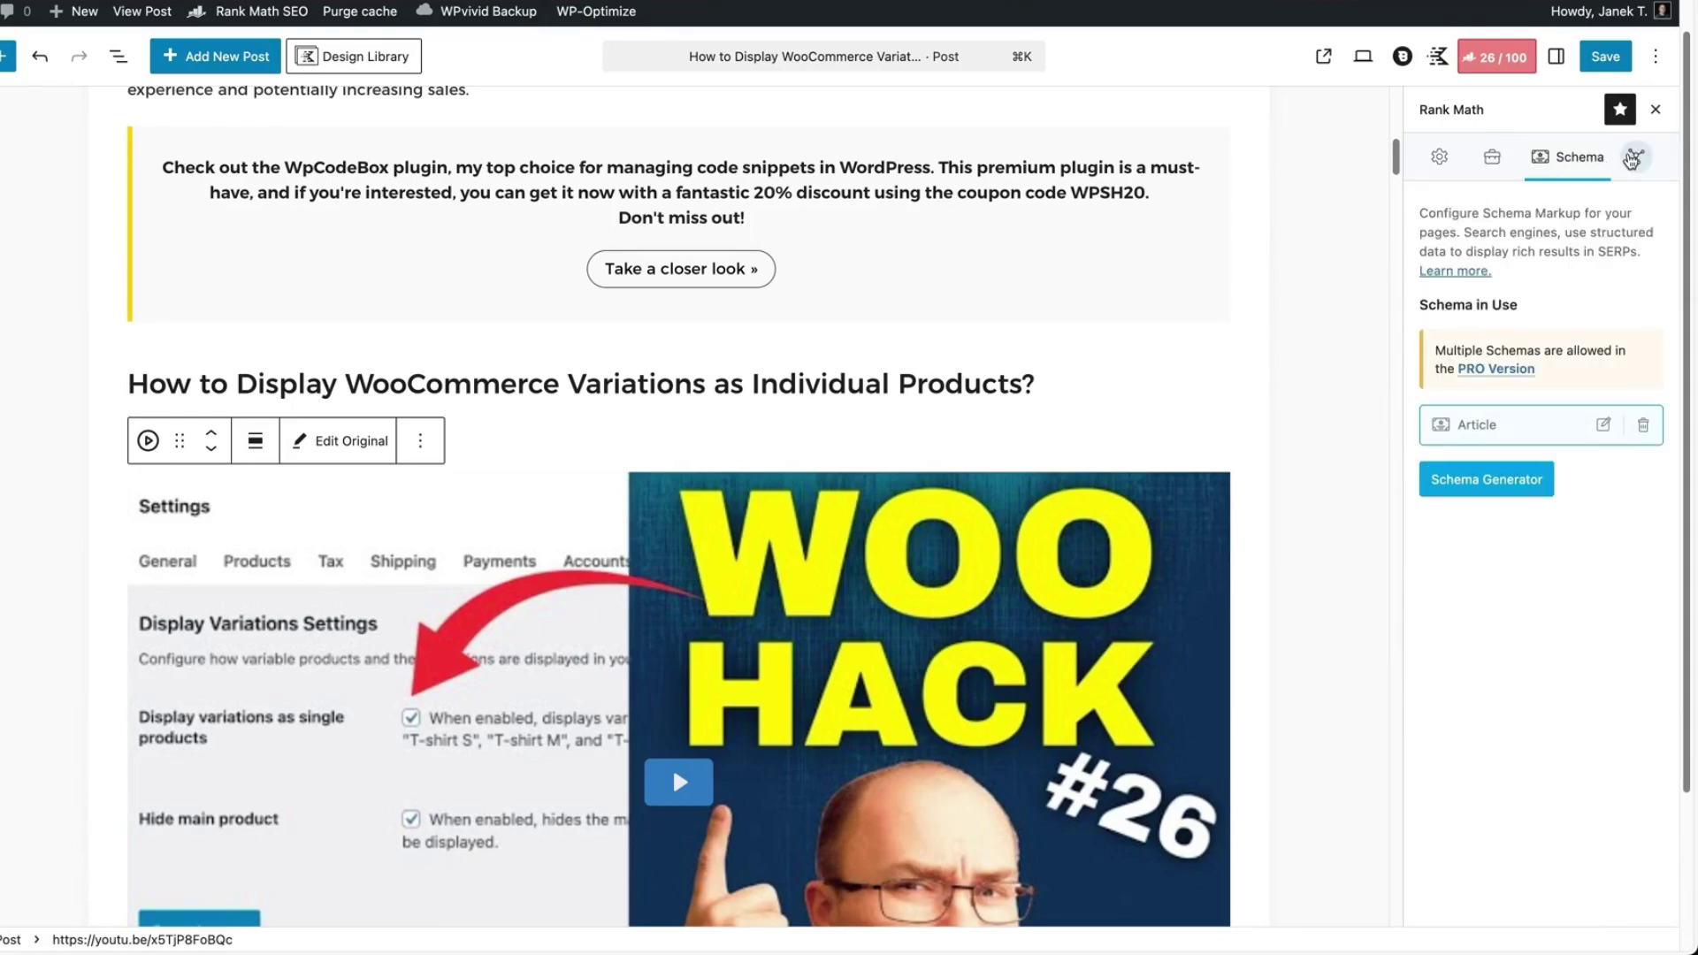
left_click(1633, 157)
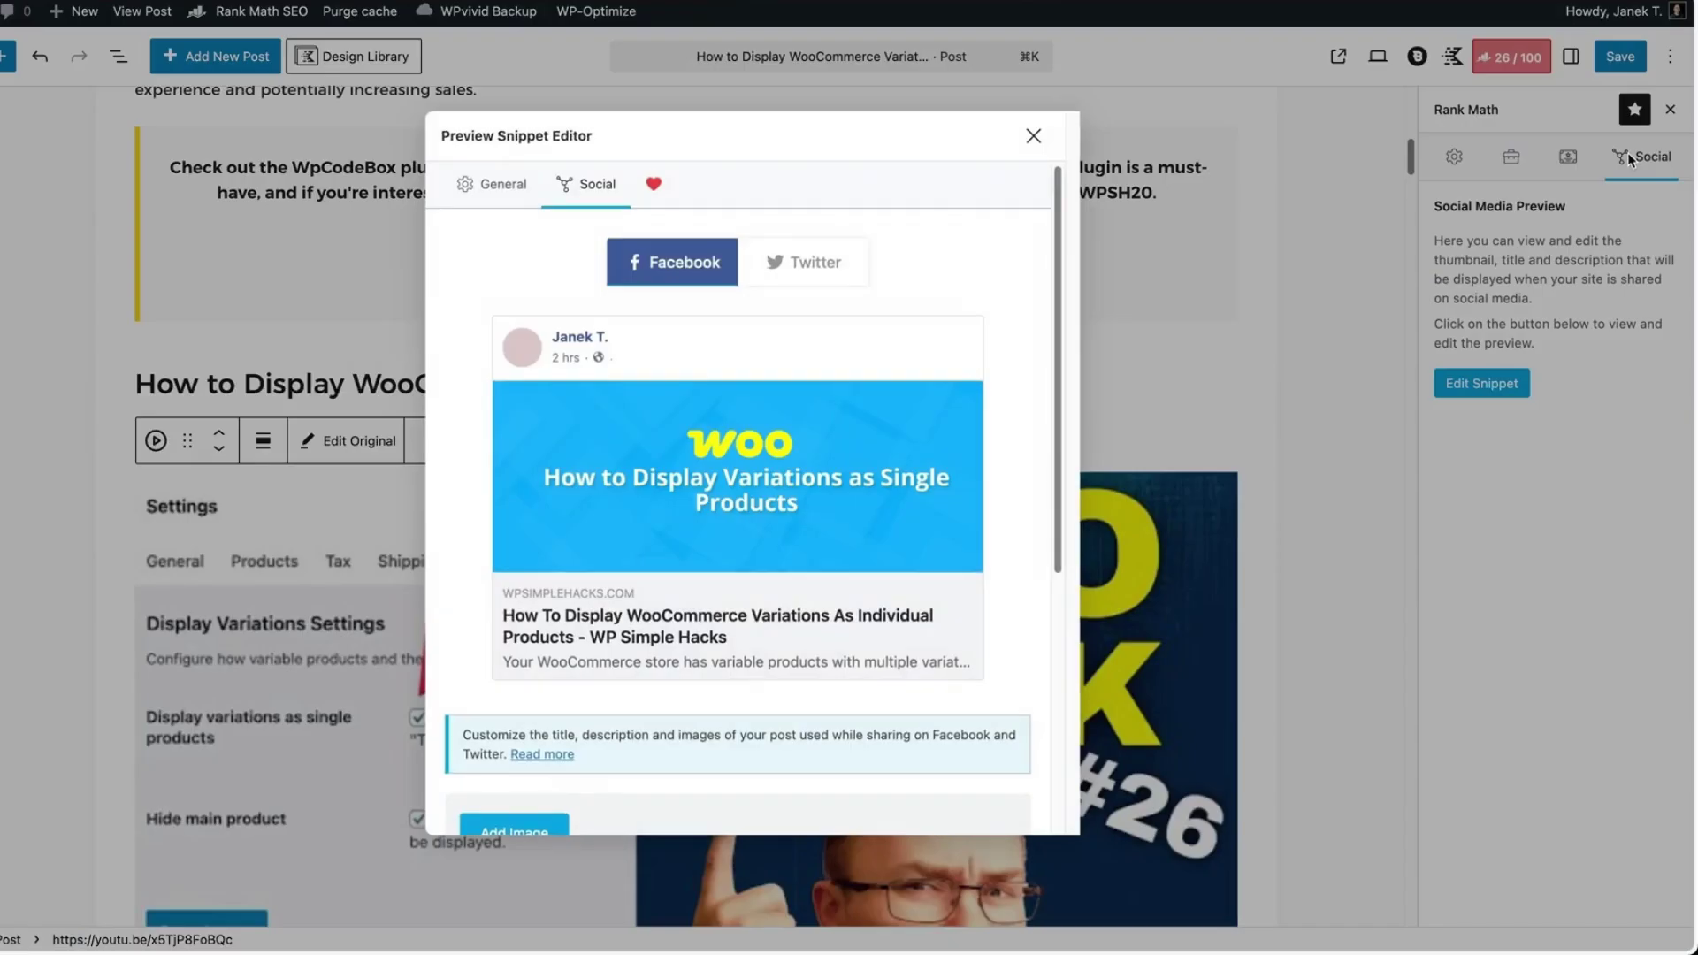
left_click(1033, 135)
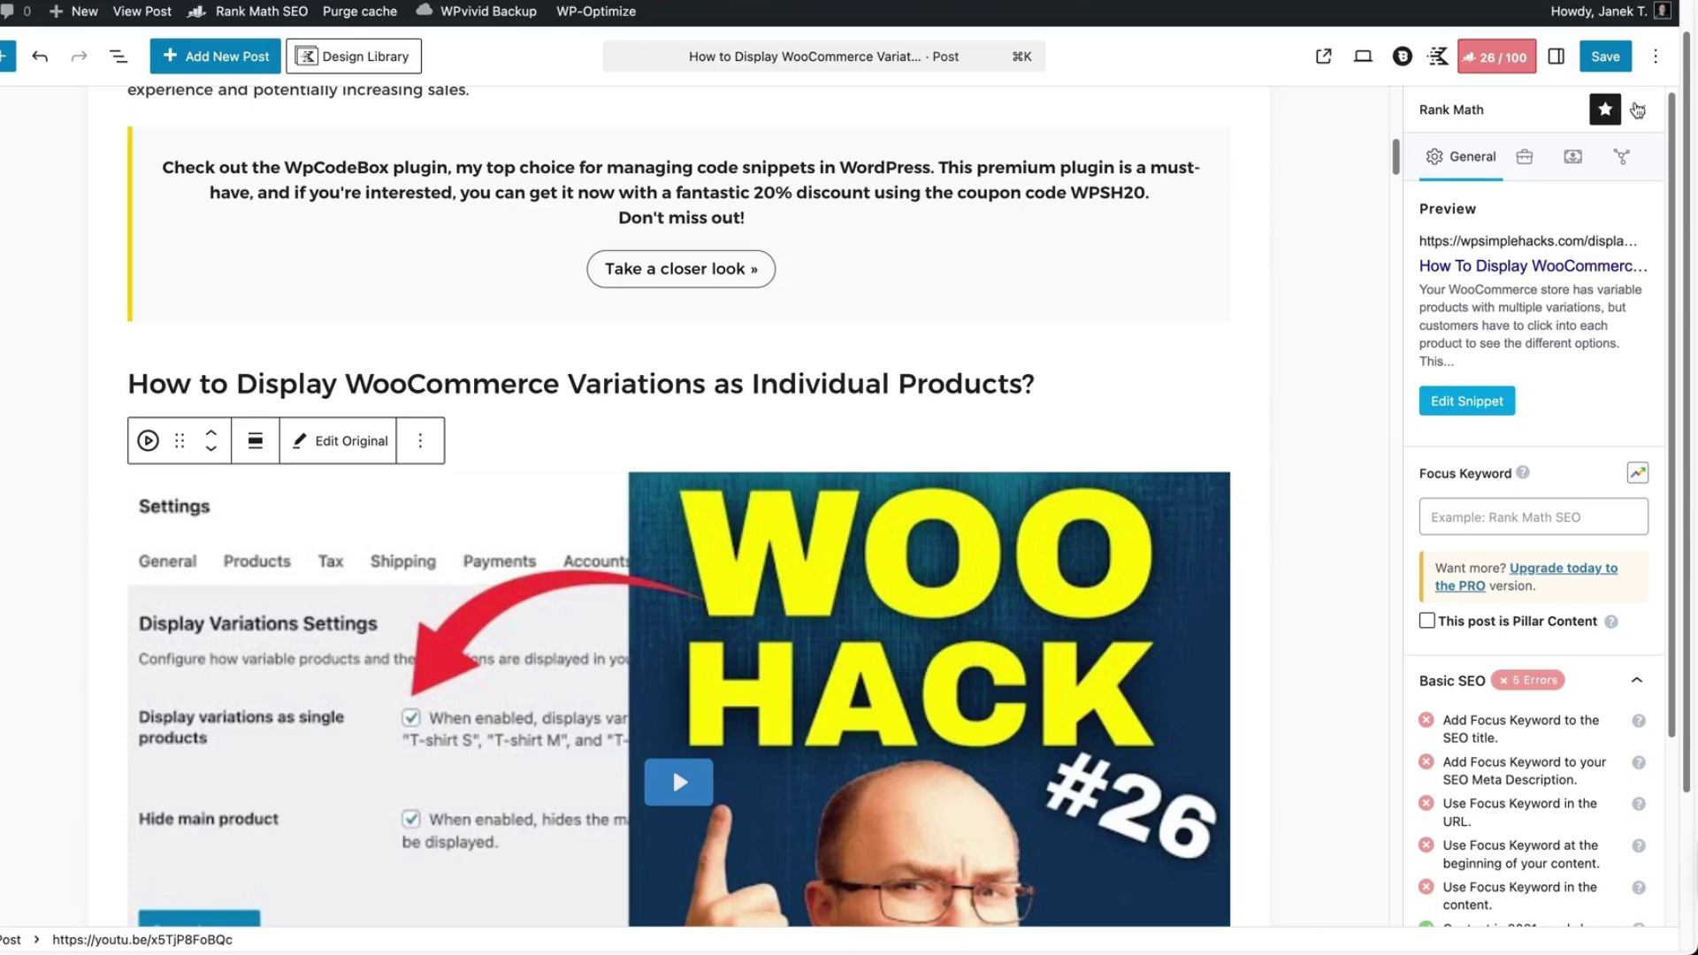
left_click(1640, 109)
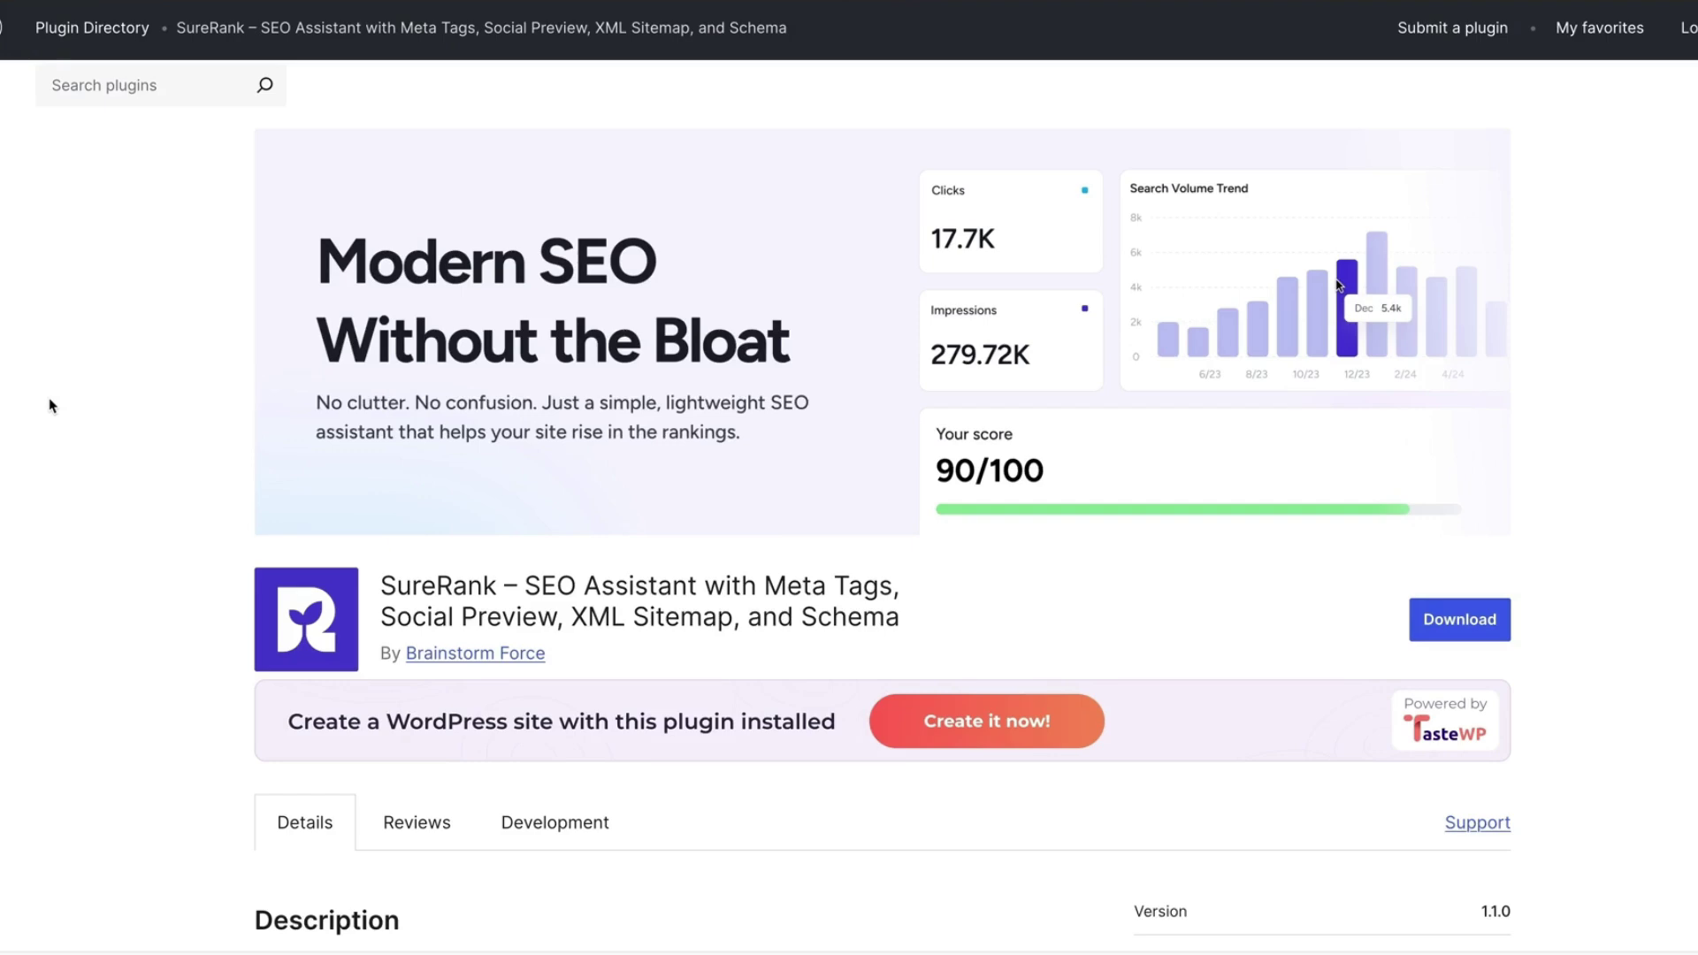
scroll(71, 398, "down", 2)
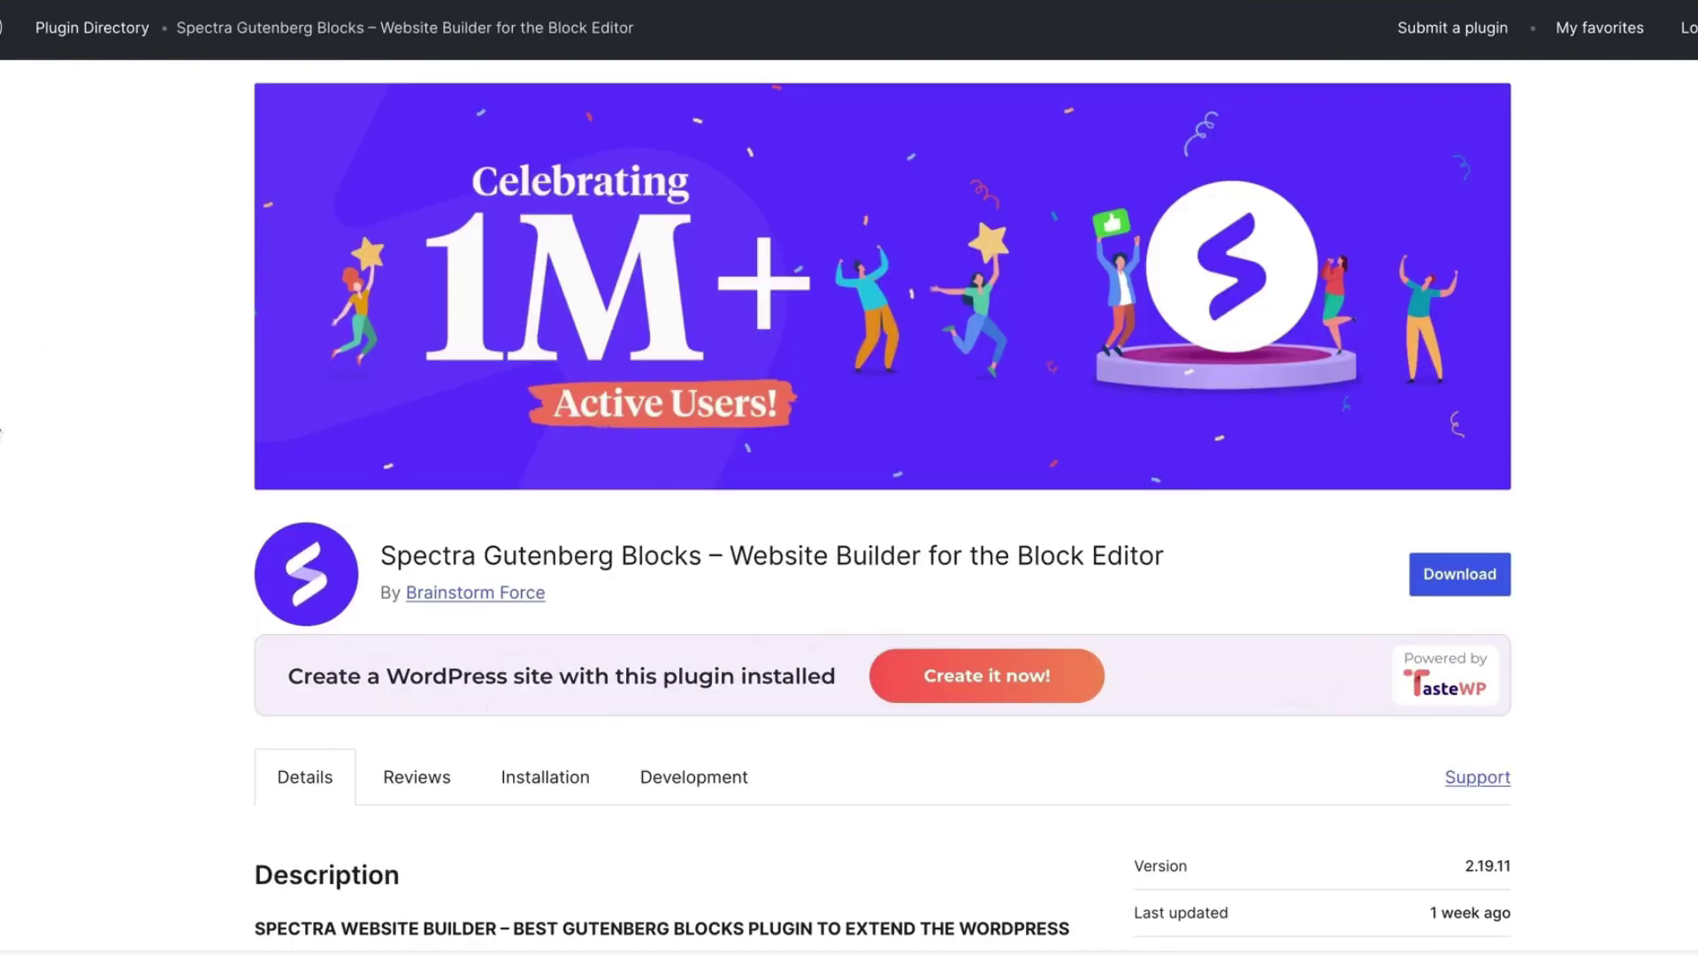
scroll(98, 411, "down", 3)
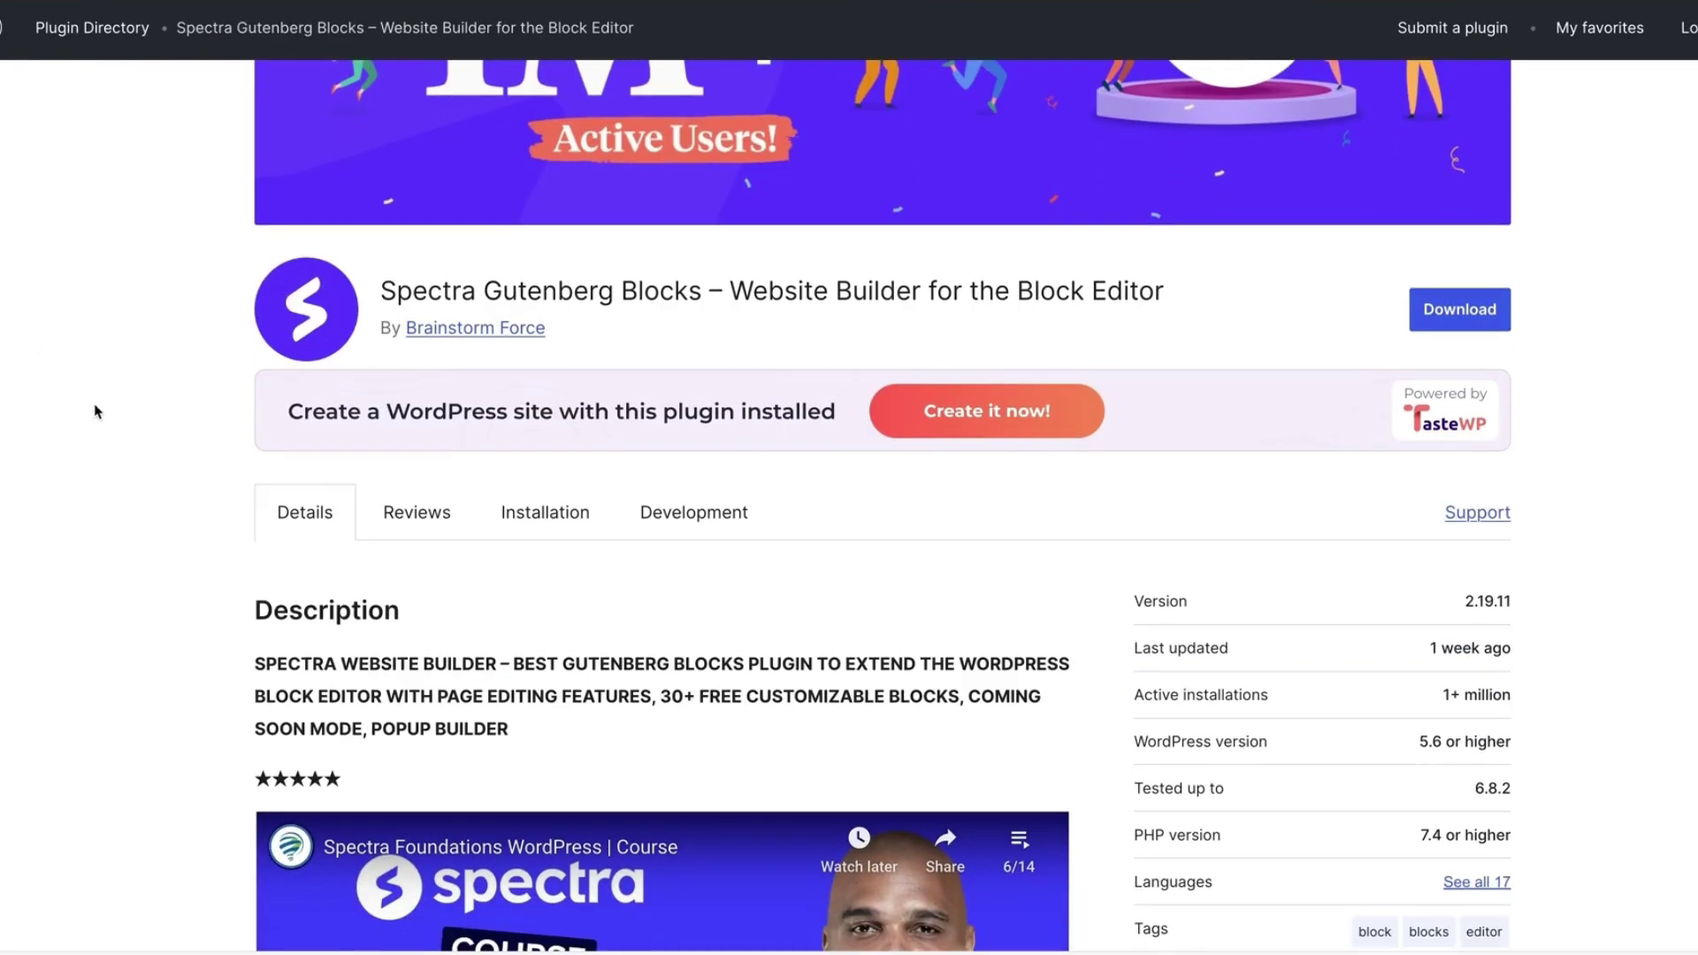
scroll(97, 411, "down", 5)
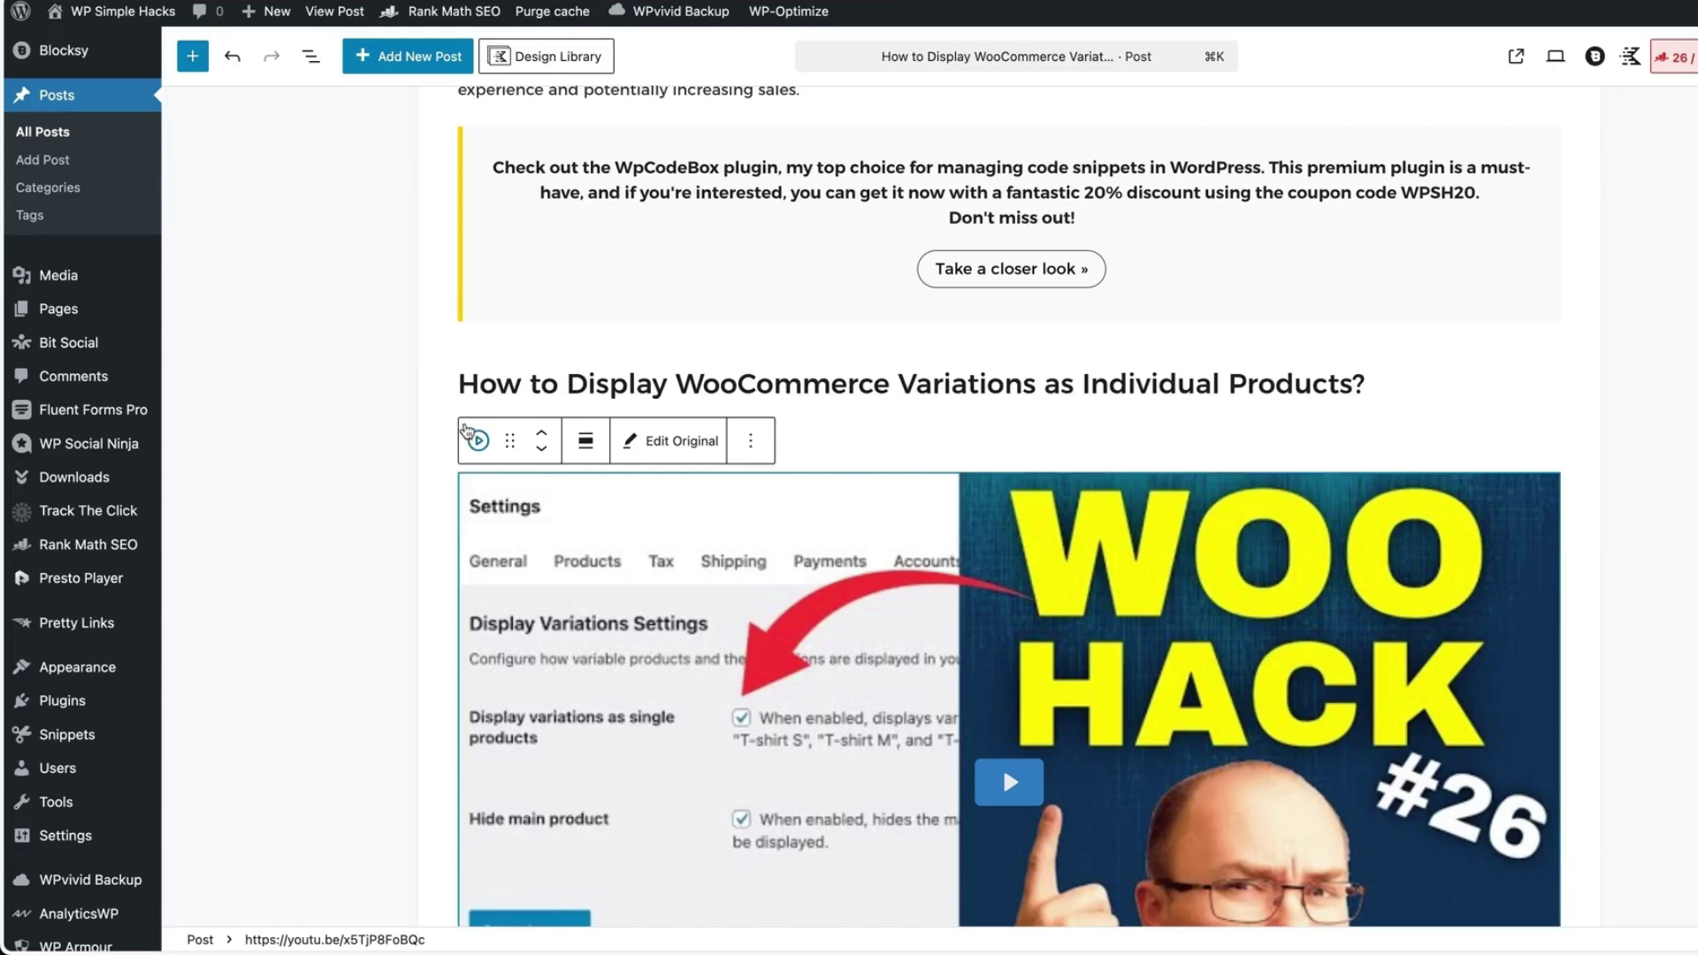
Search the plugin catalogue for 'surerank' and install SureRank.
scroll(459, 415, "up", 15)
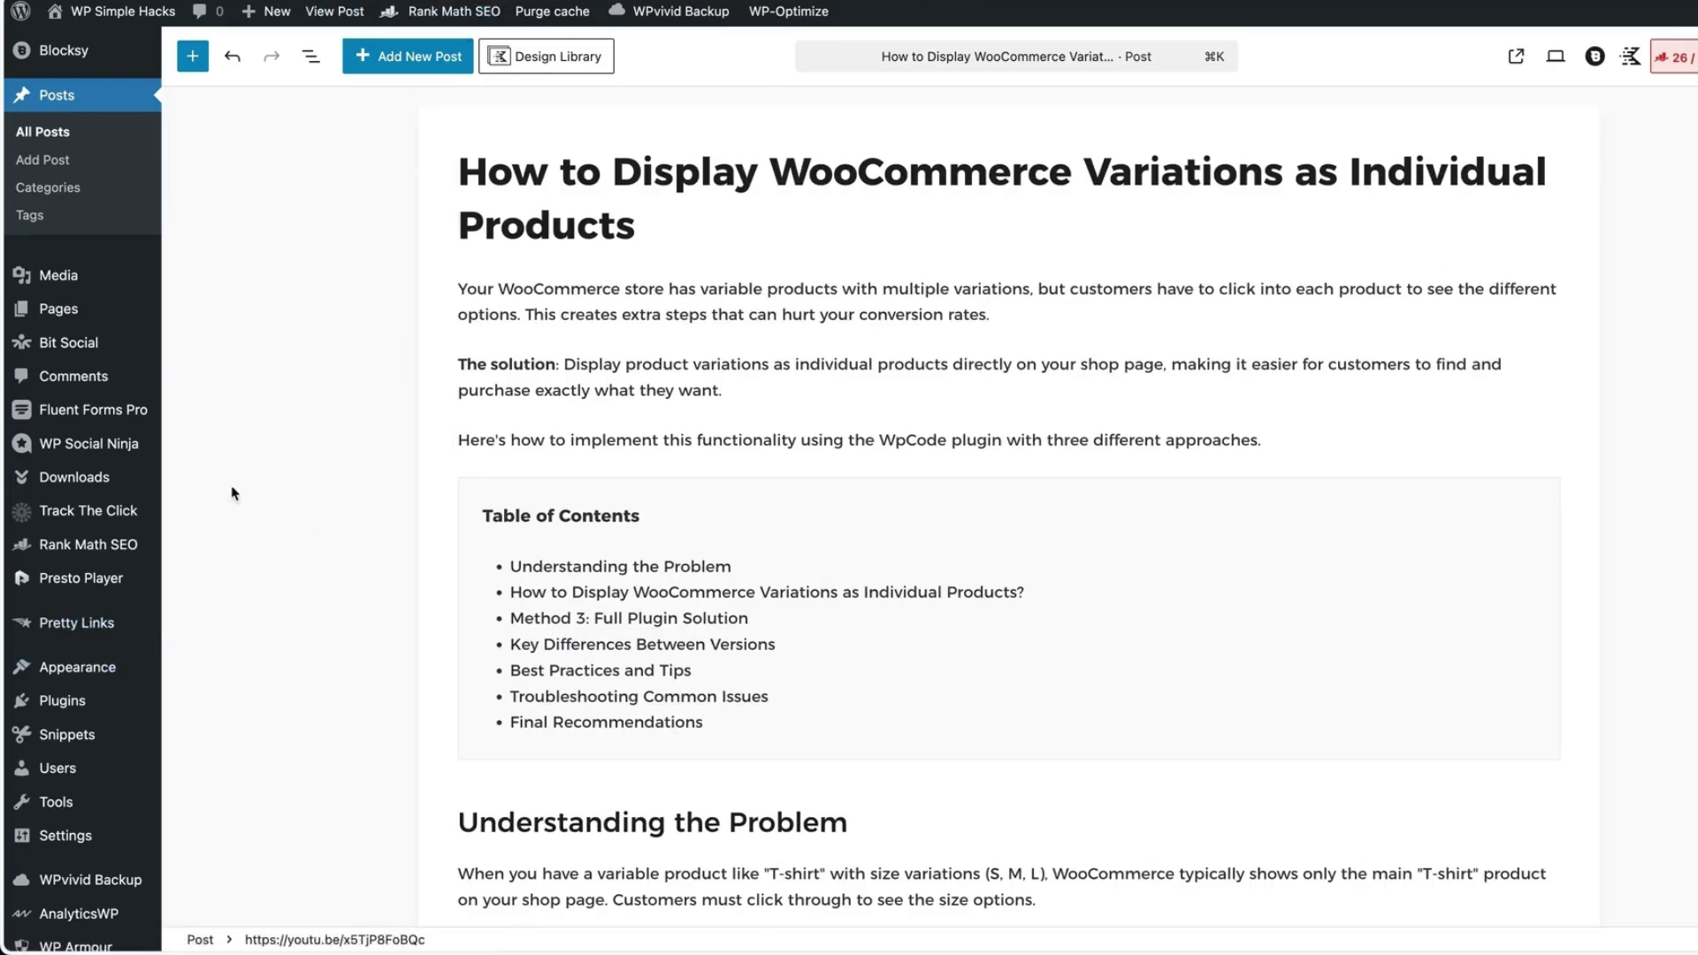
left_click(278, 732)
left_click(1003, 290)
type("s")
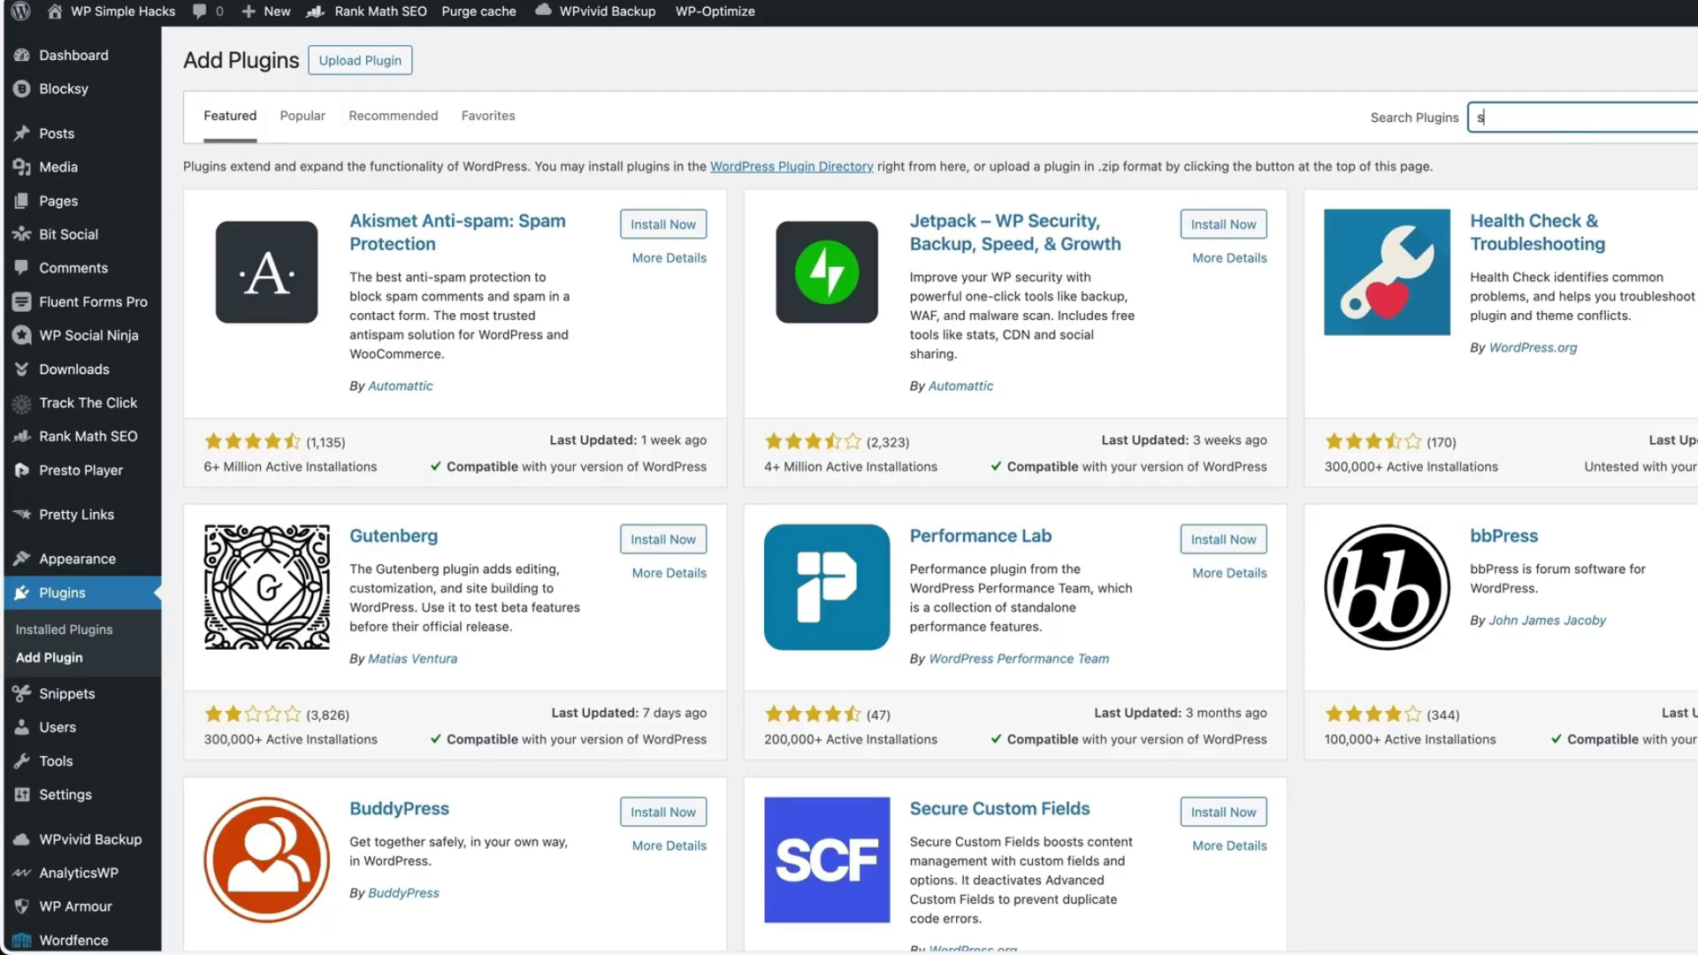
type("urerank")
left_click(674, 228)
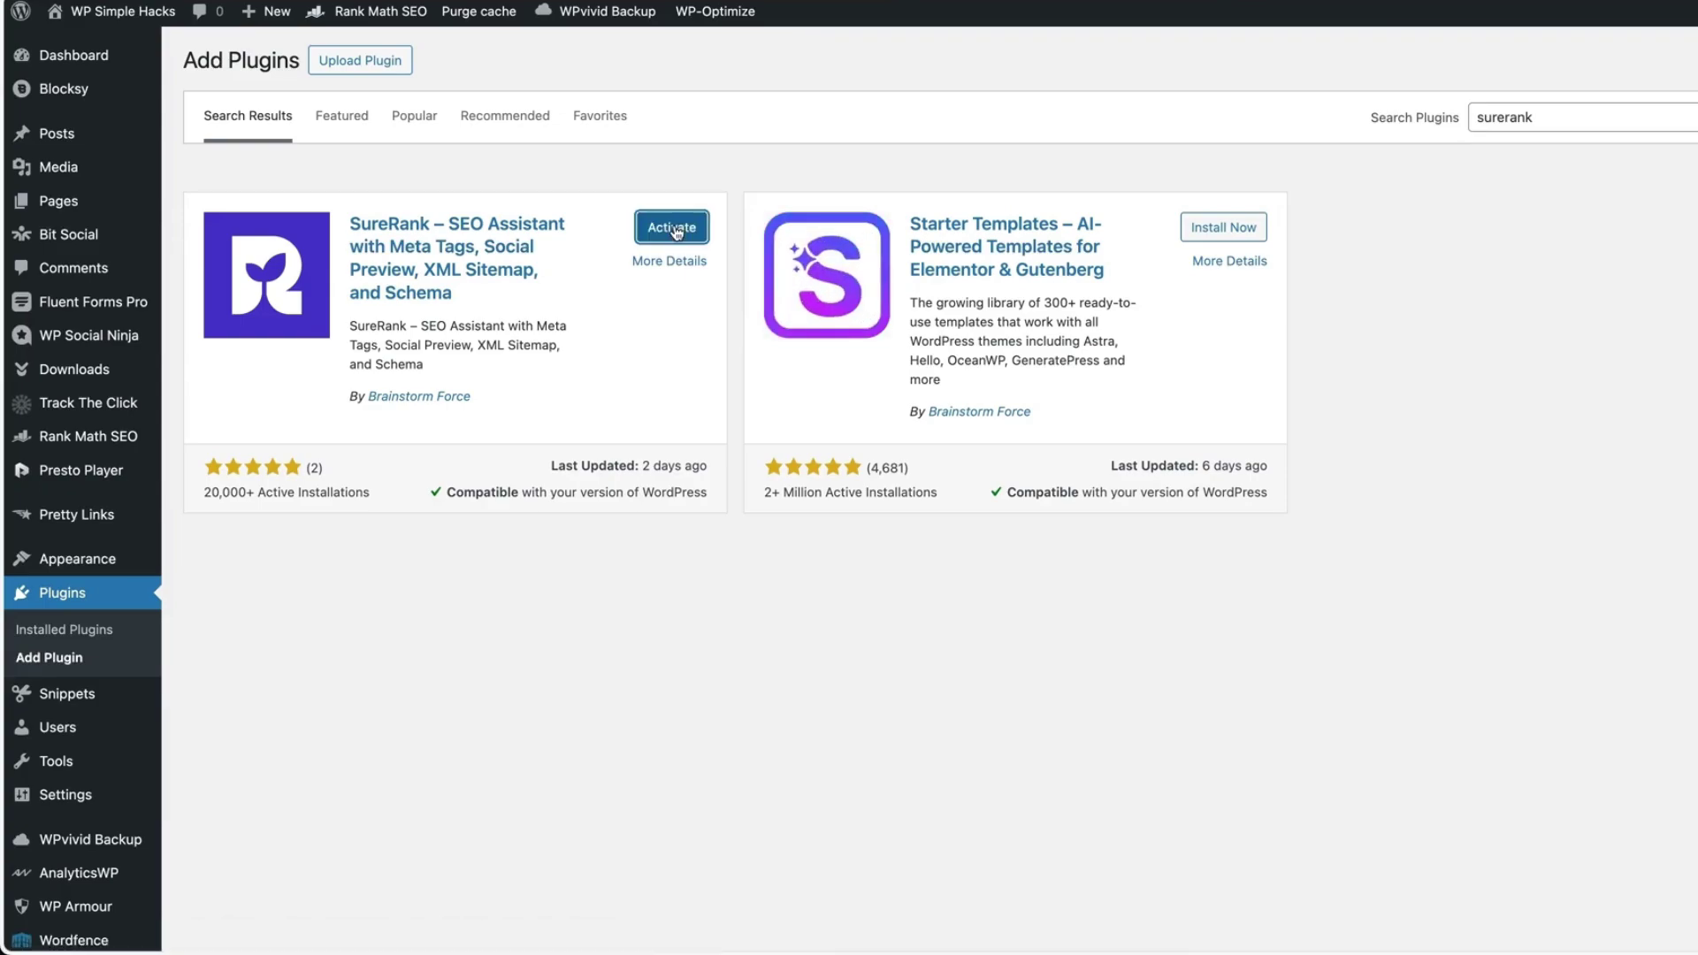
Activate SureRank and set basic details: Personal Website, About page 'WP Simple Hacks videos'.
left_click(672, 228)
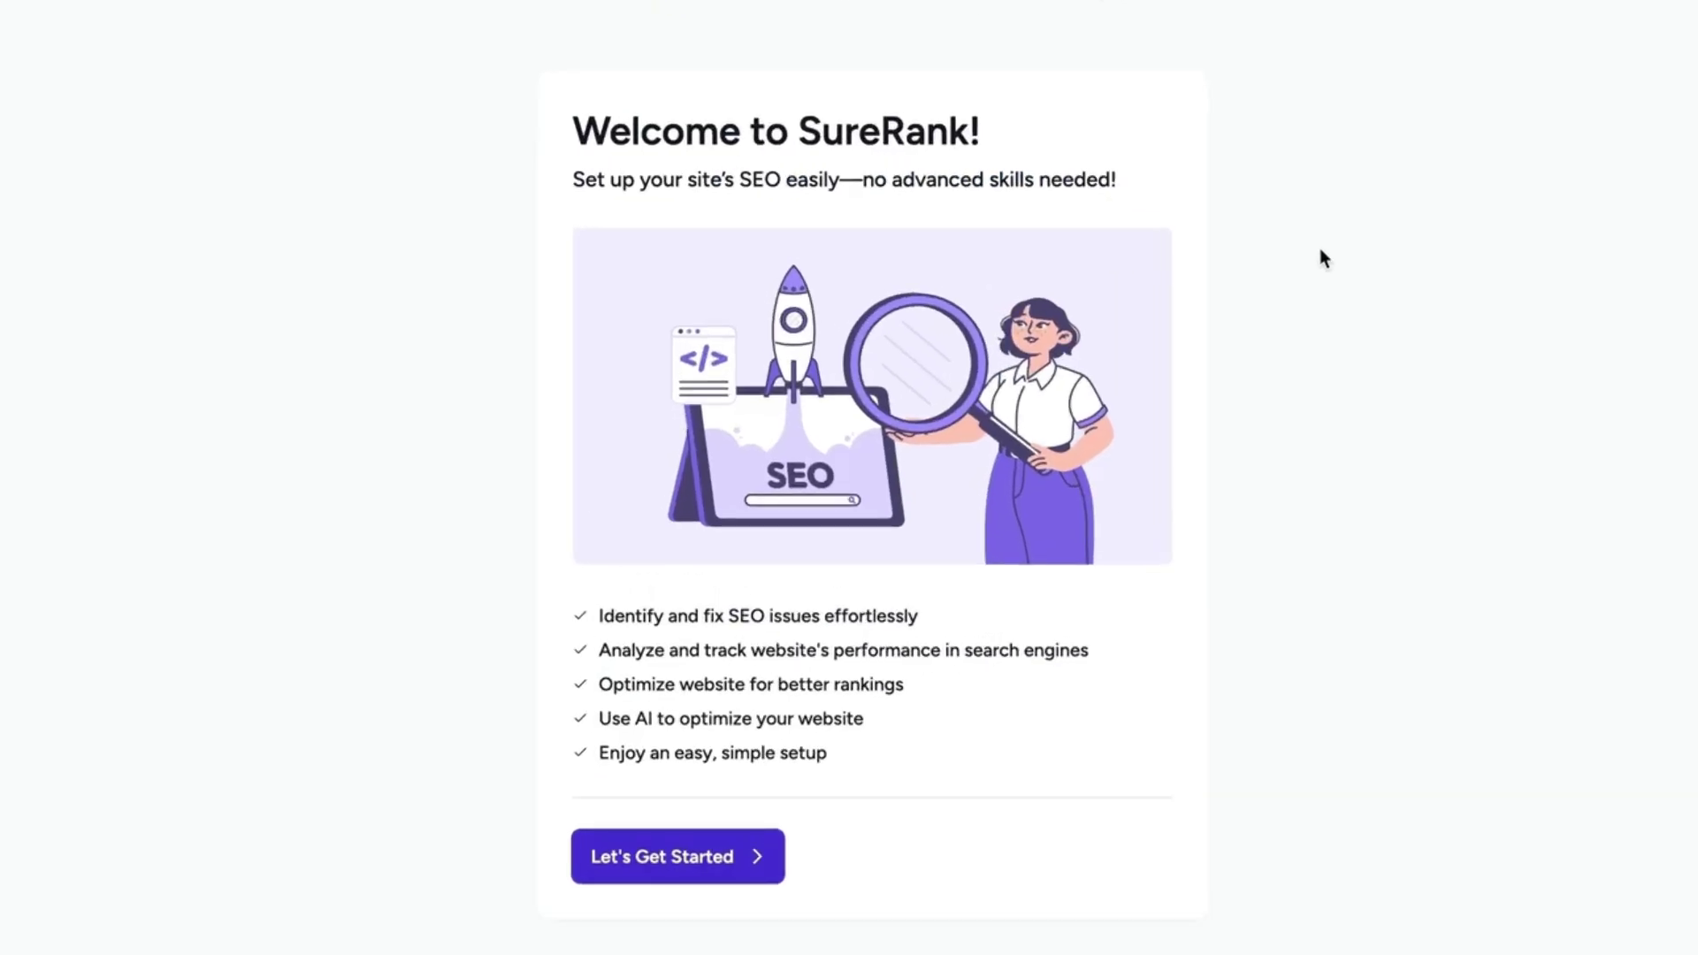
left_click(686, 872)
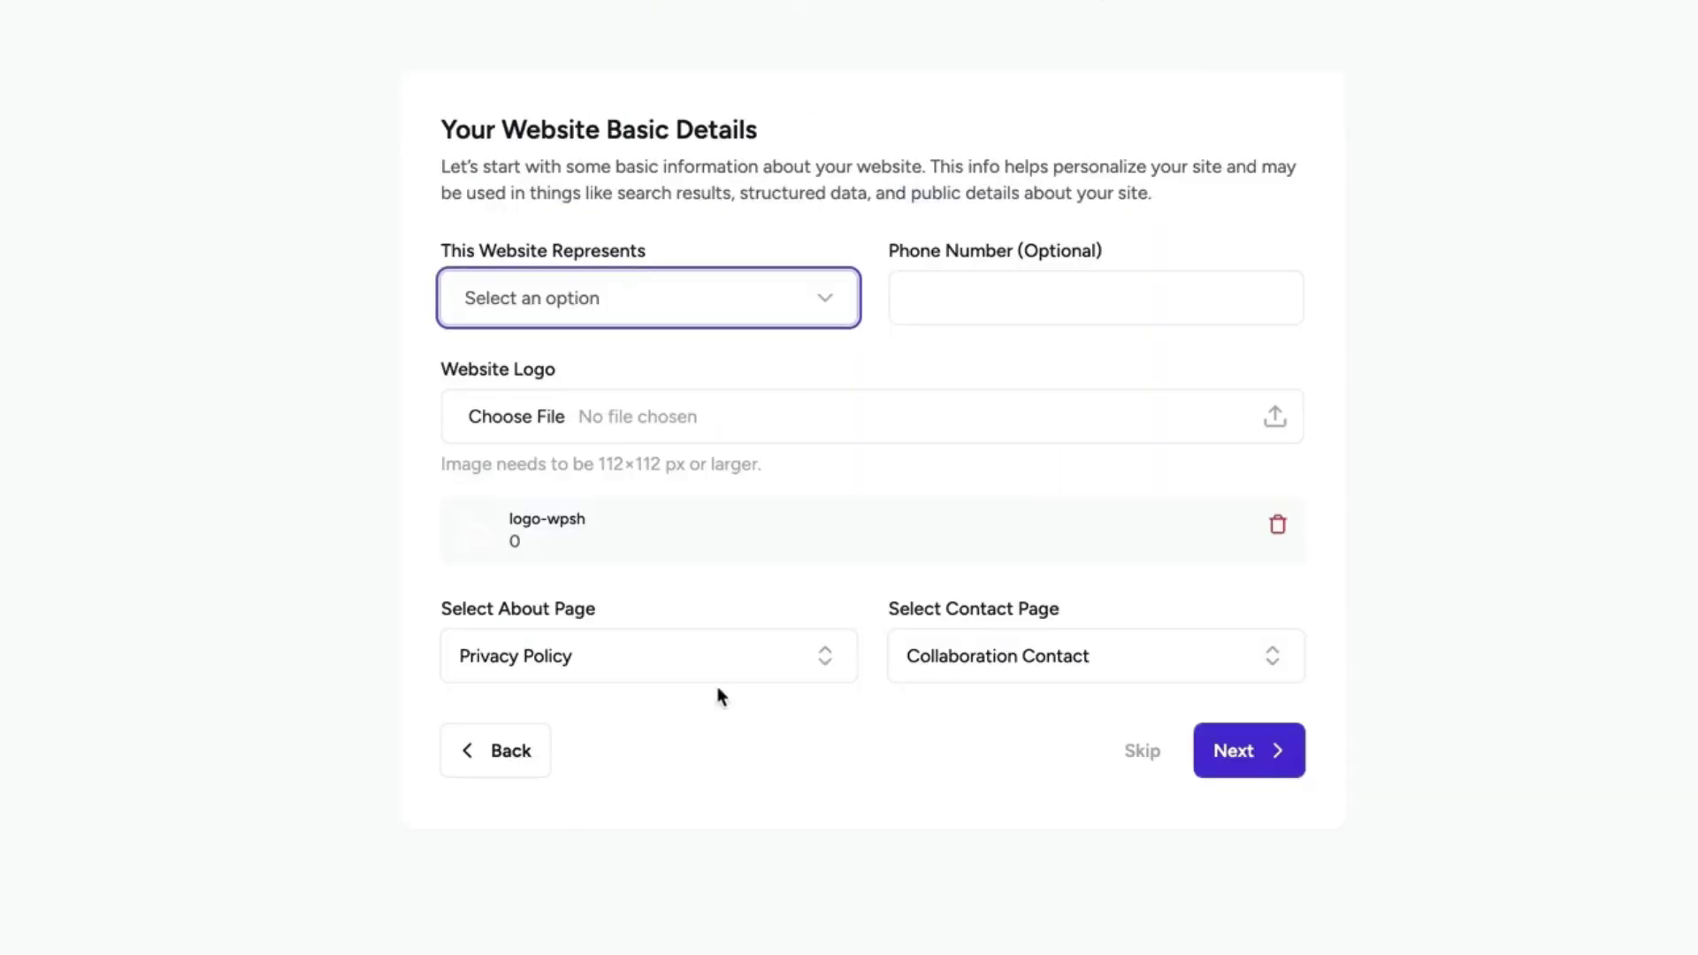
left_click(566, 296)
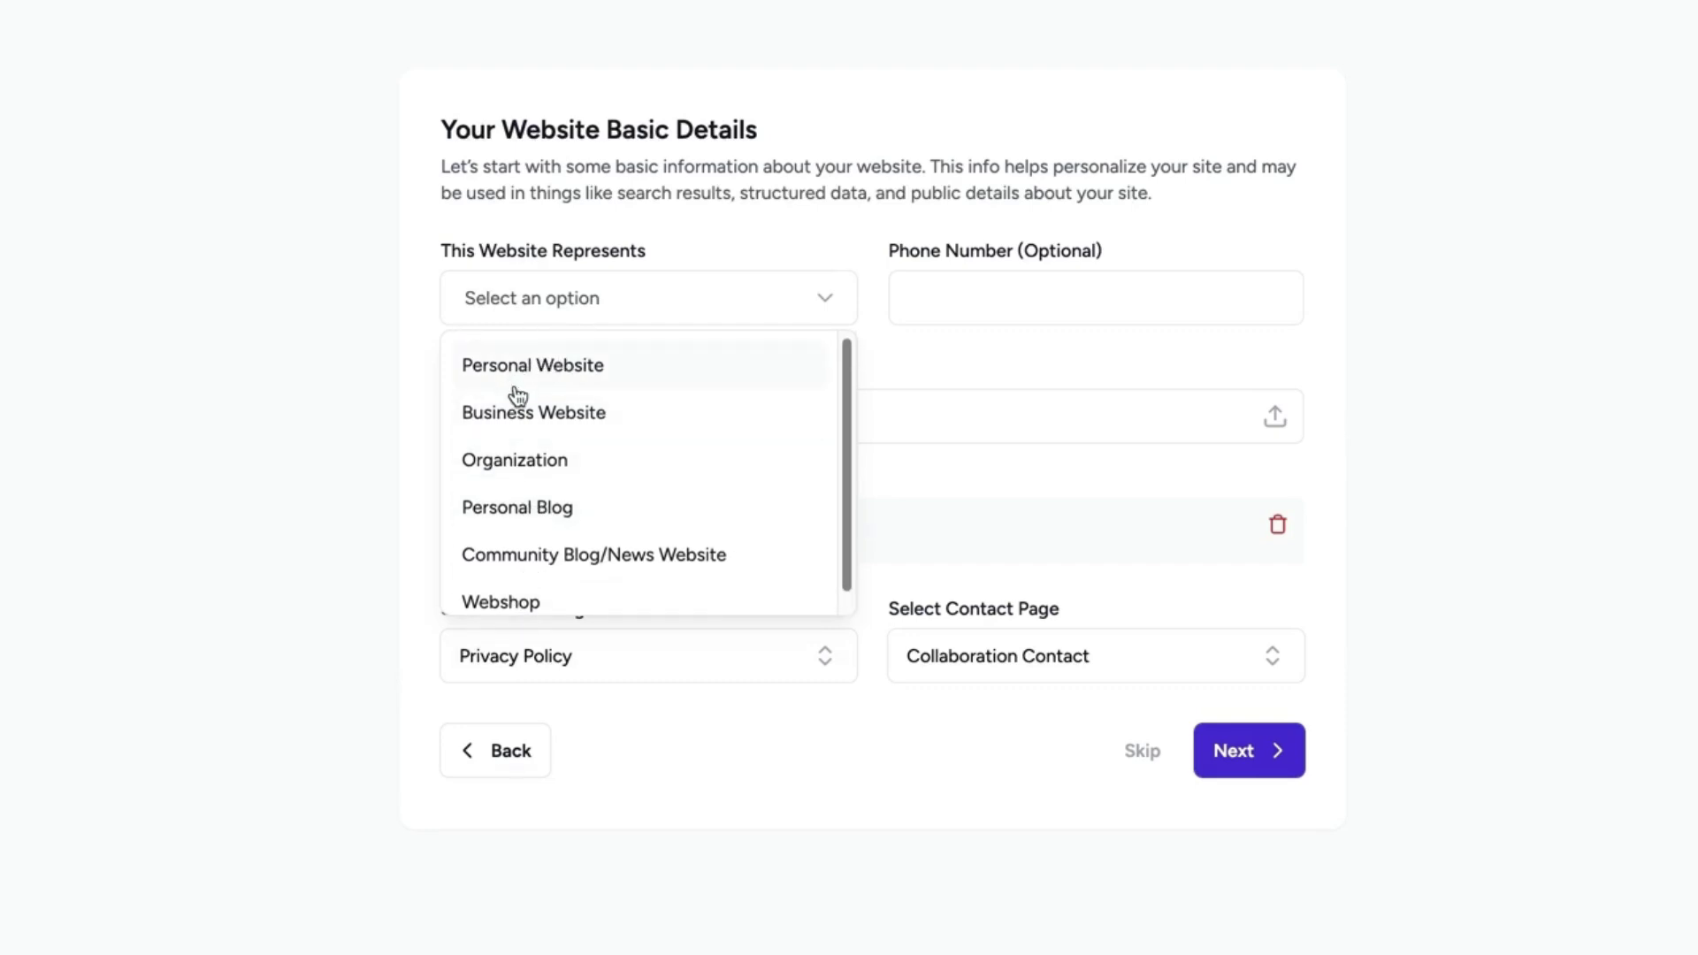
left_click(554, 372)
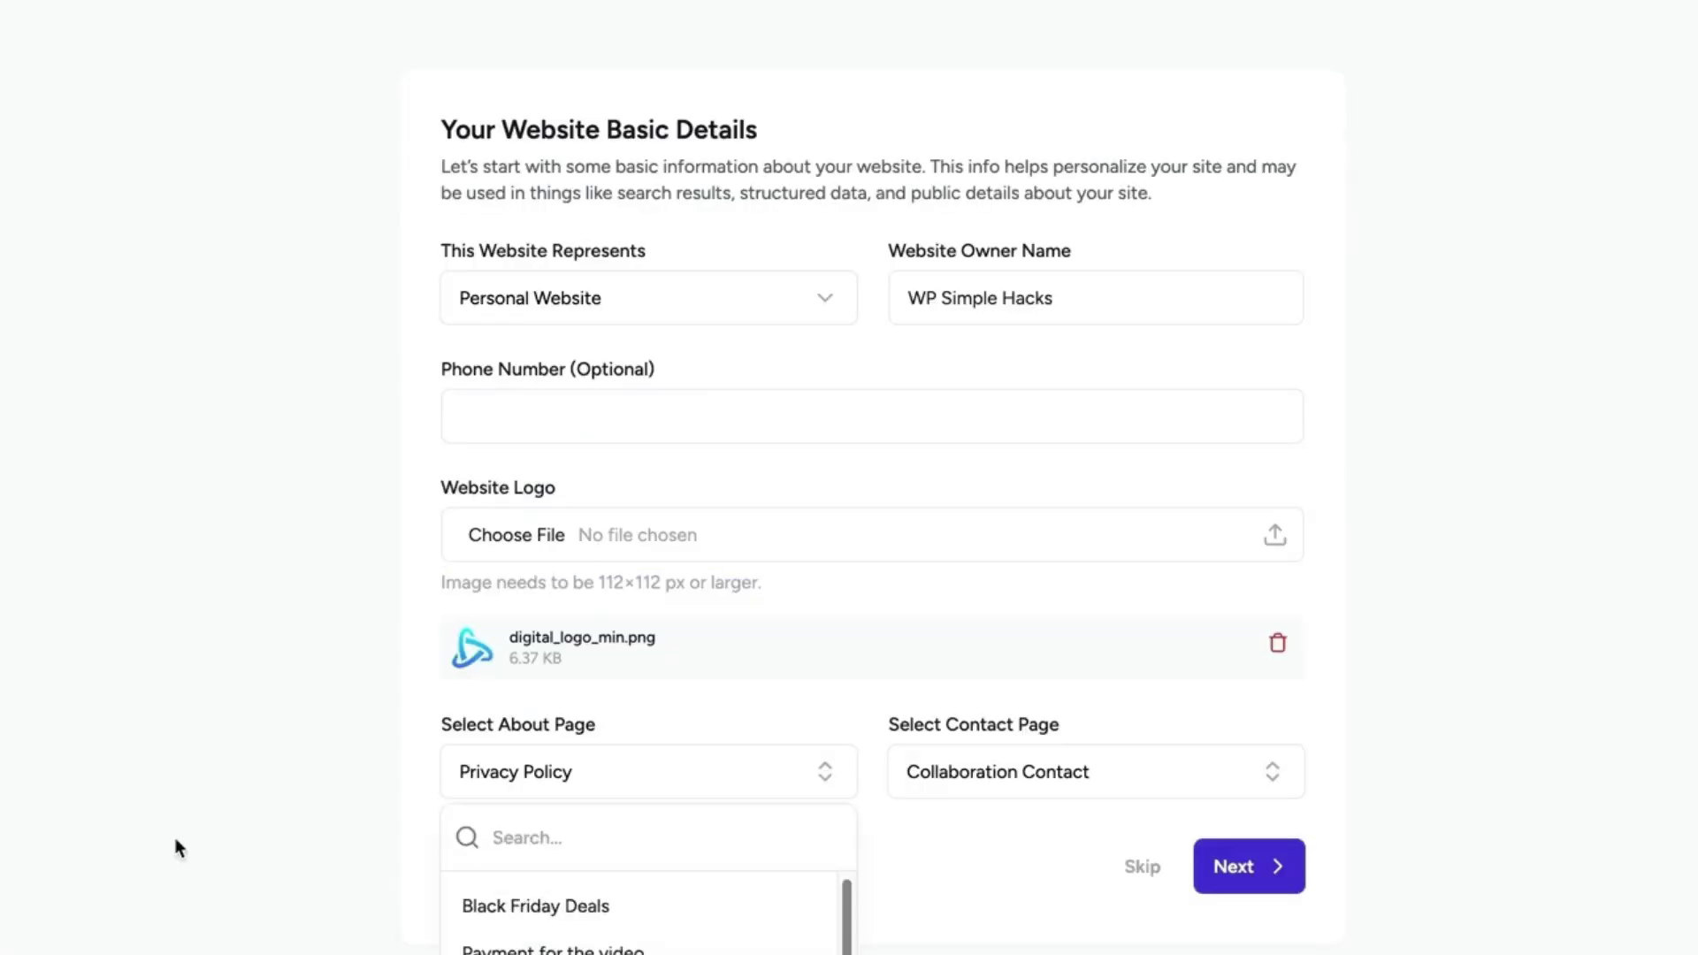
left_click(635, 771)
left_click(566, 950)
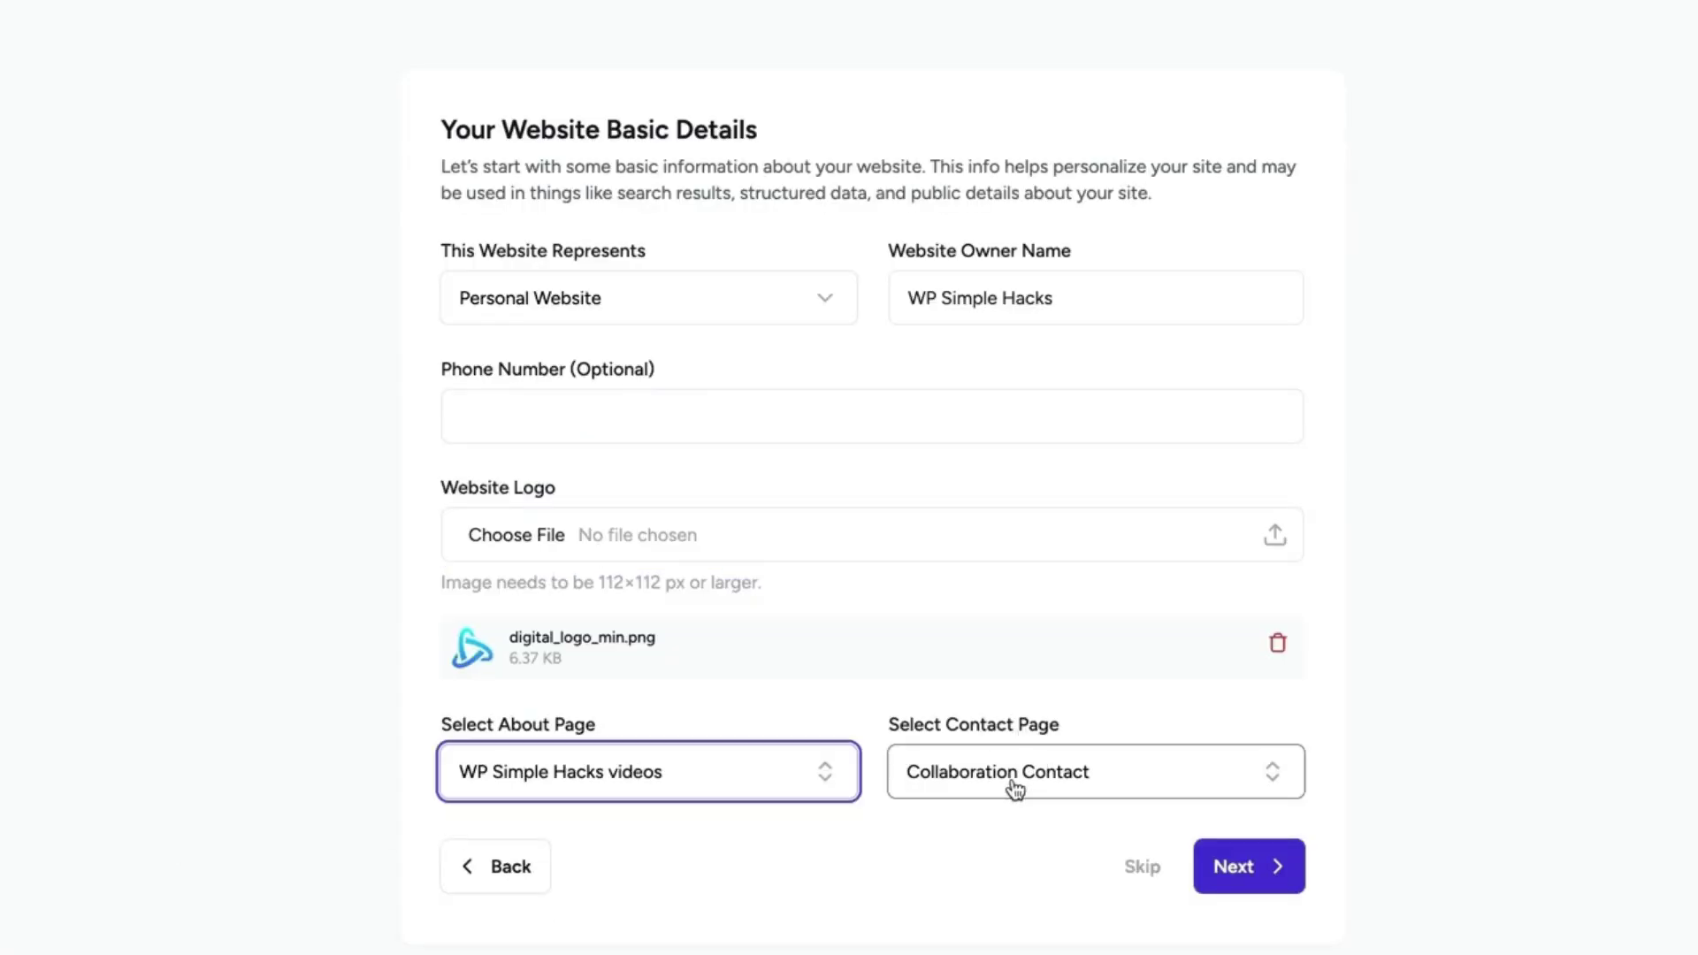
left_click(1235, 885)
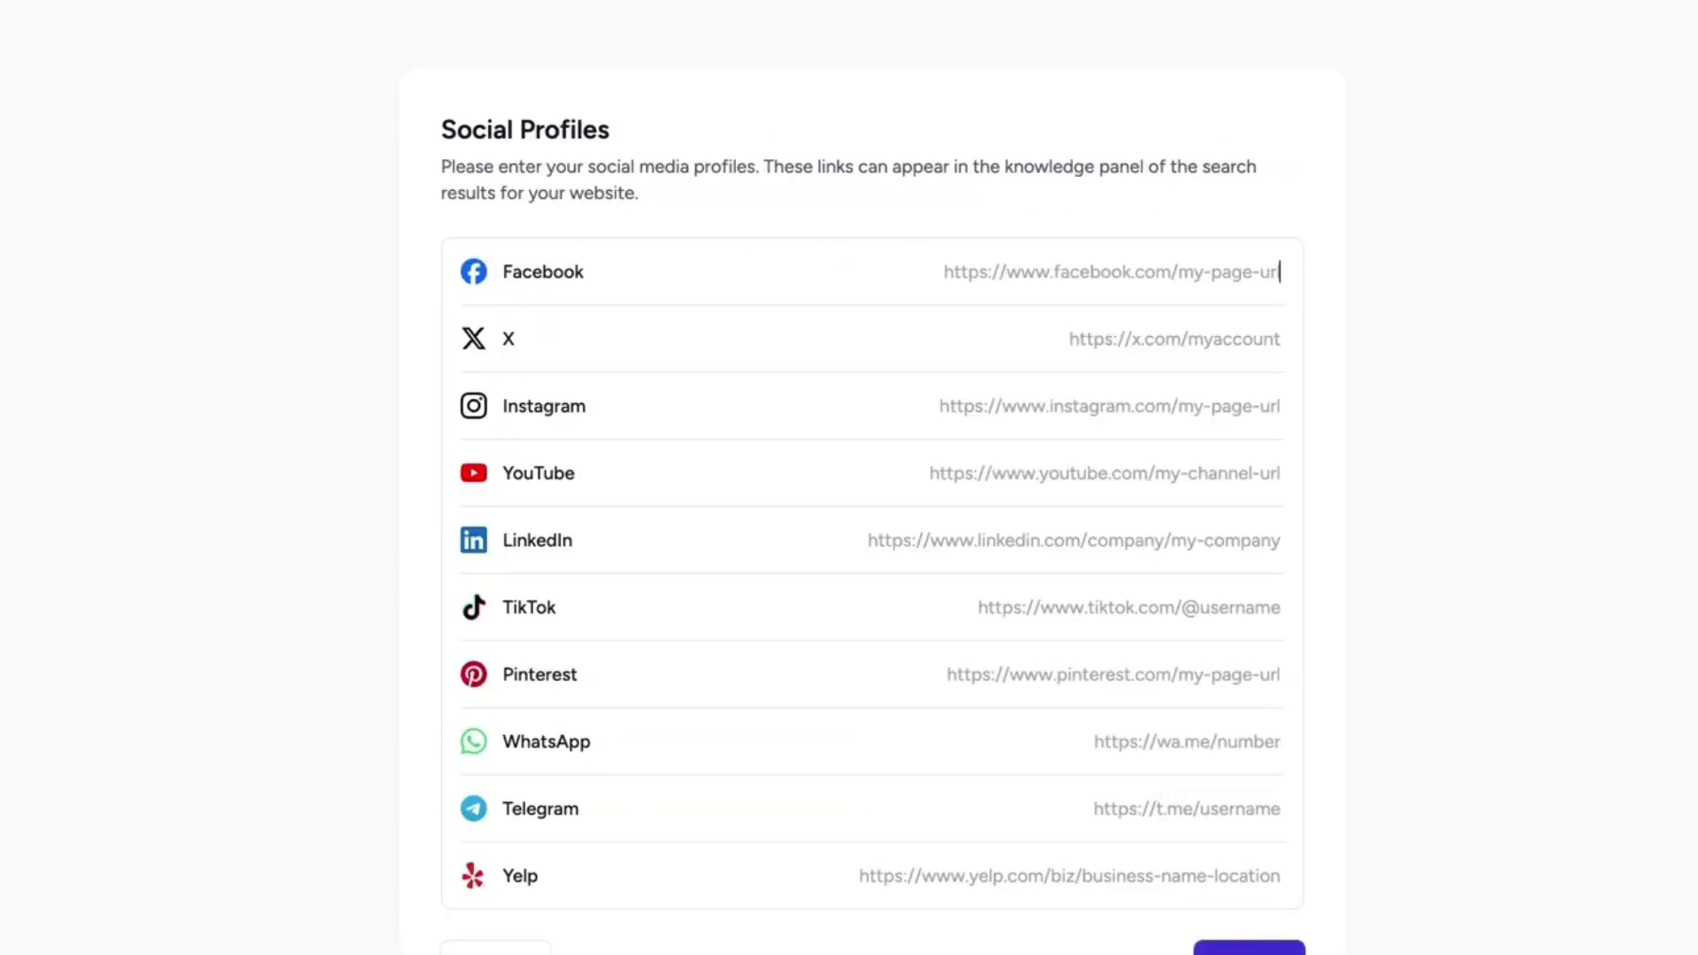
Paste the X and YouTube profile links, then skip the notifications opt-in.
left_click(1156, 330)
type("https://x.com/WPSimpleHacks")
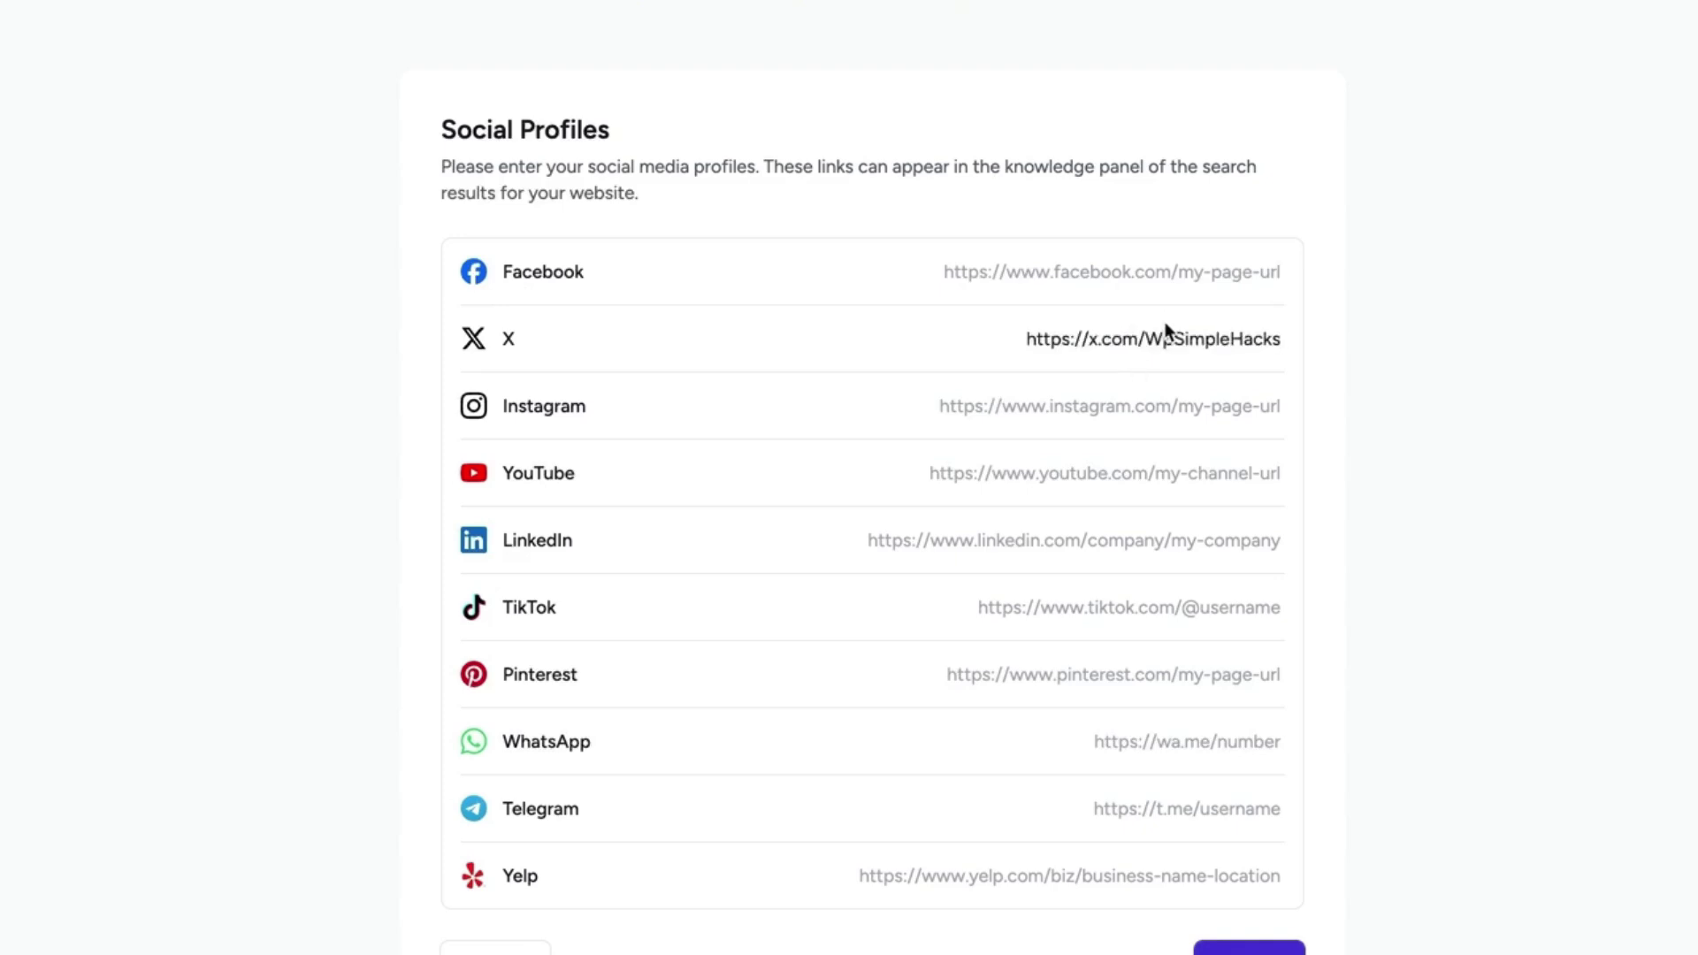
left_click(1031, 475)
type("https://www.youtube.com/@wpsimplehacks")
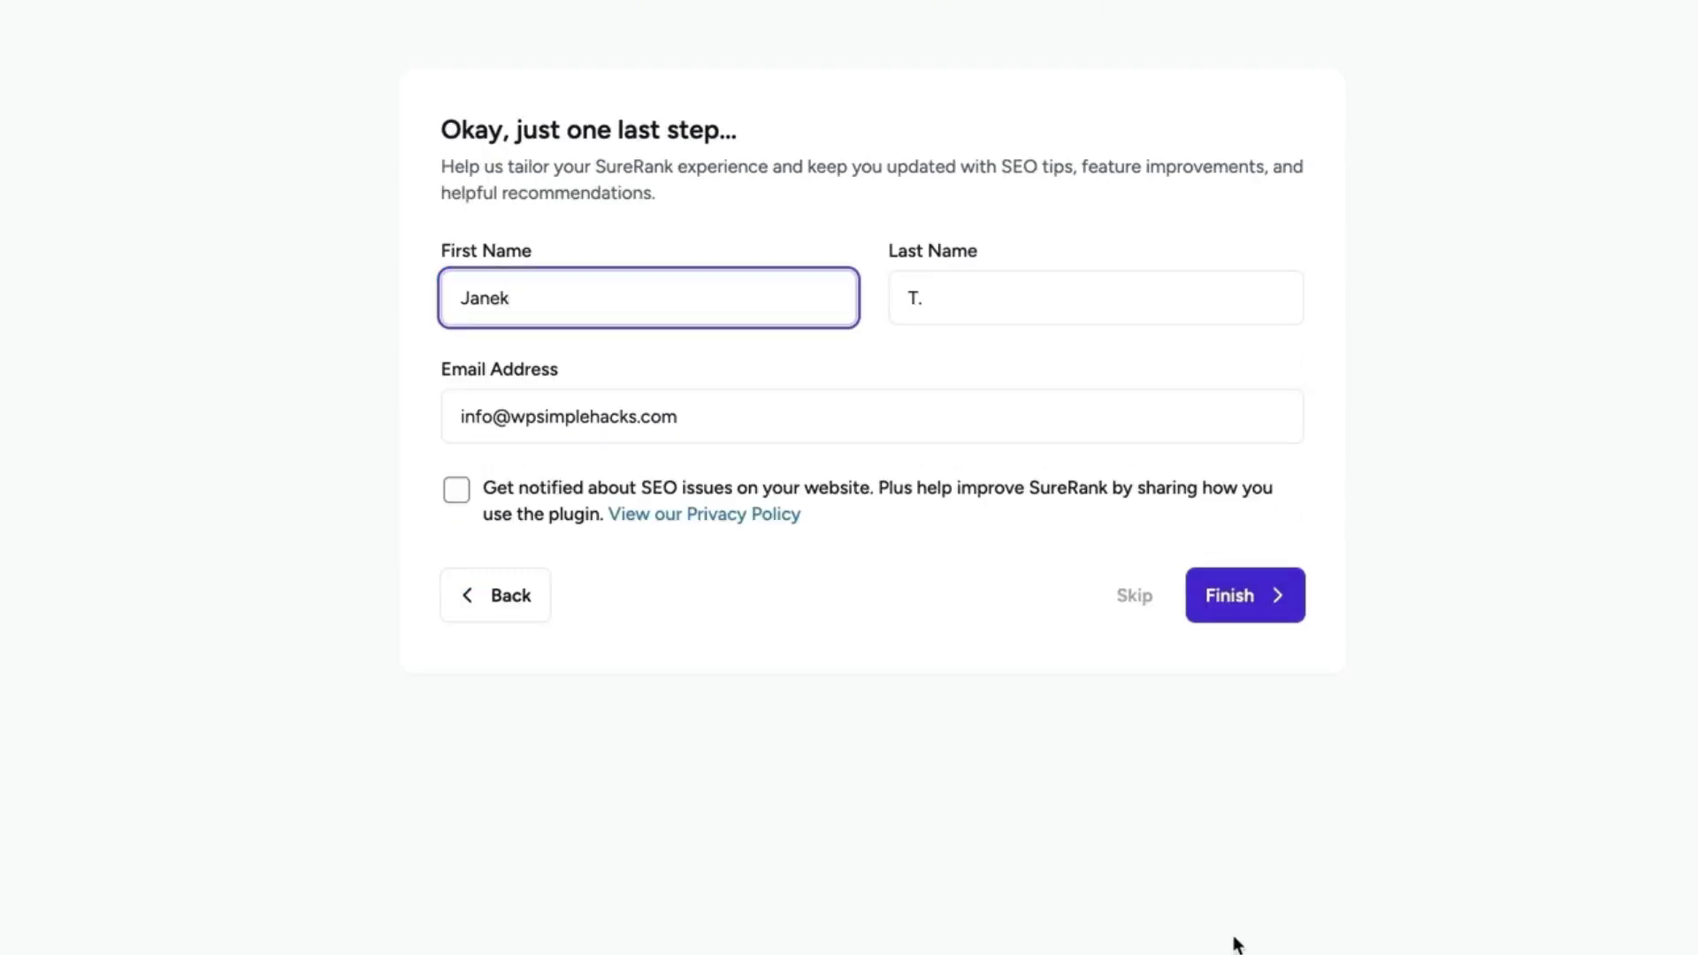
left_click(1246, 595)
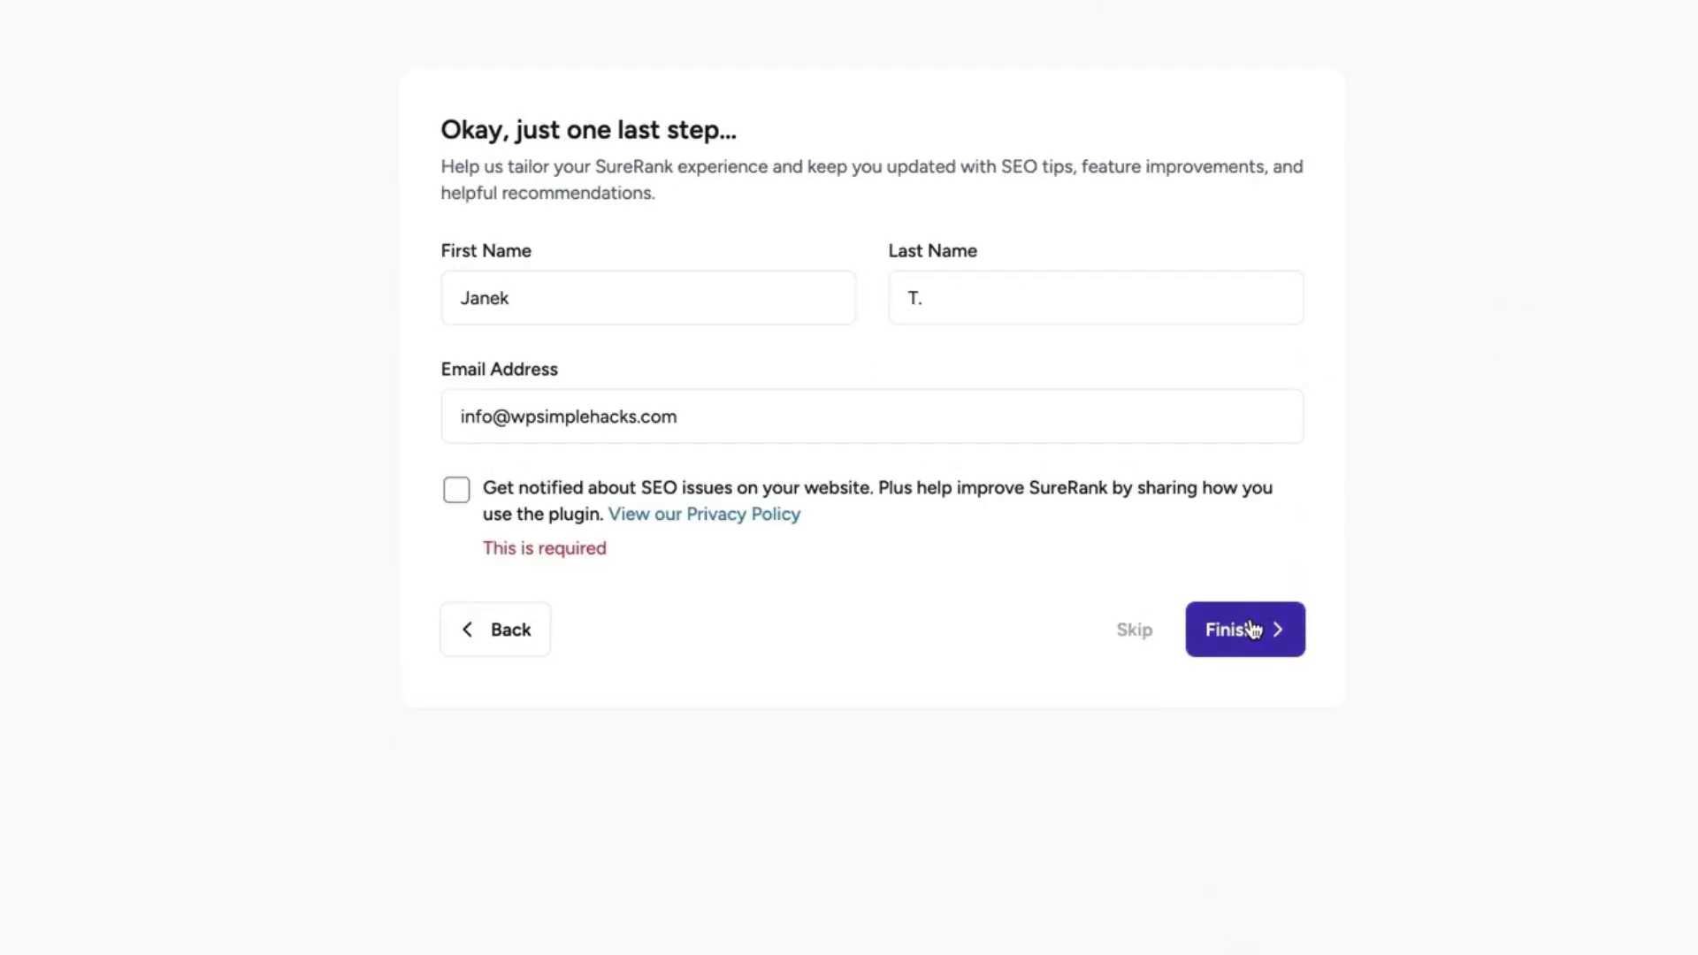
left_click(1132, 630)
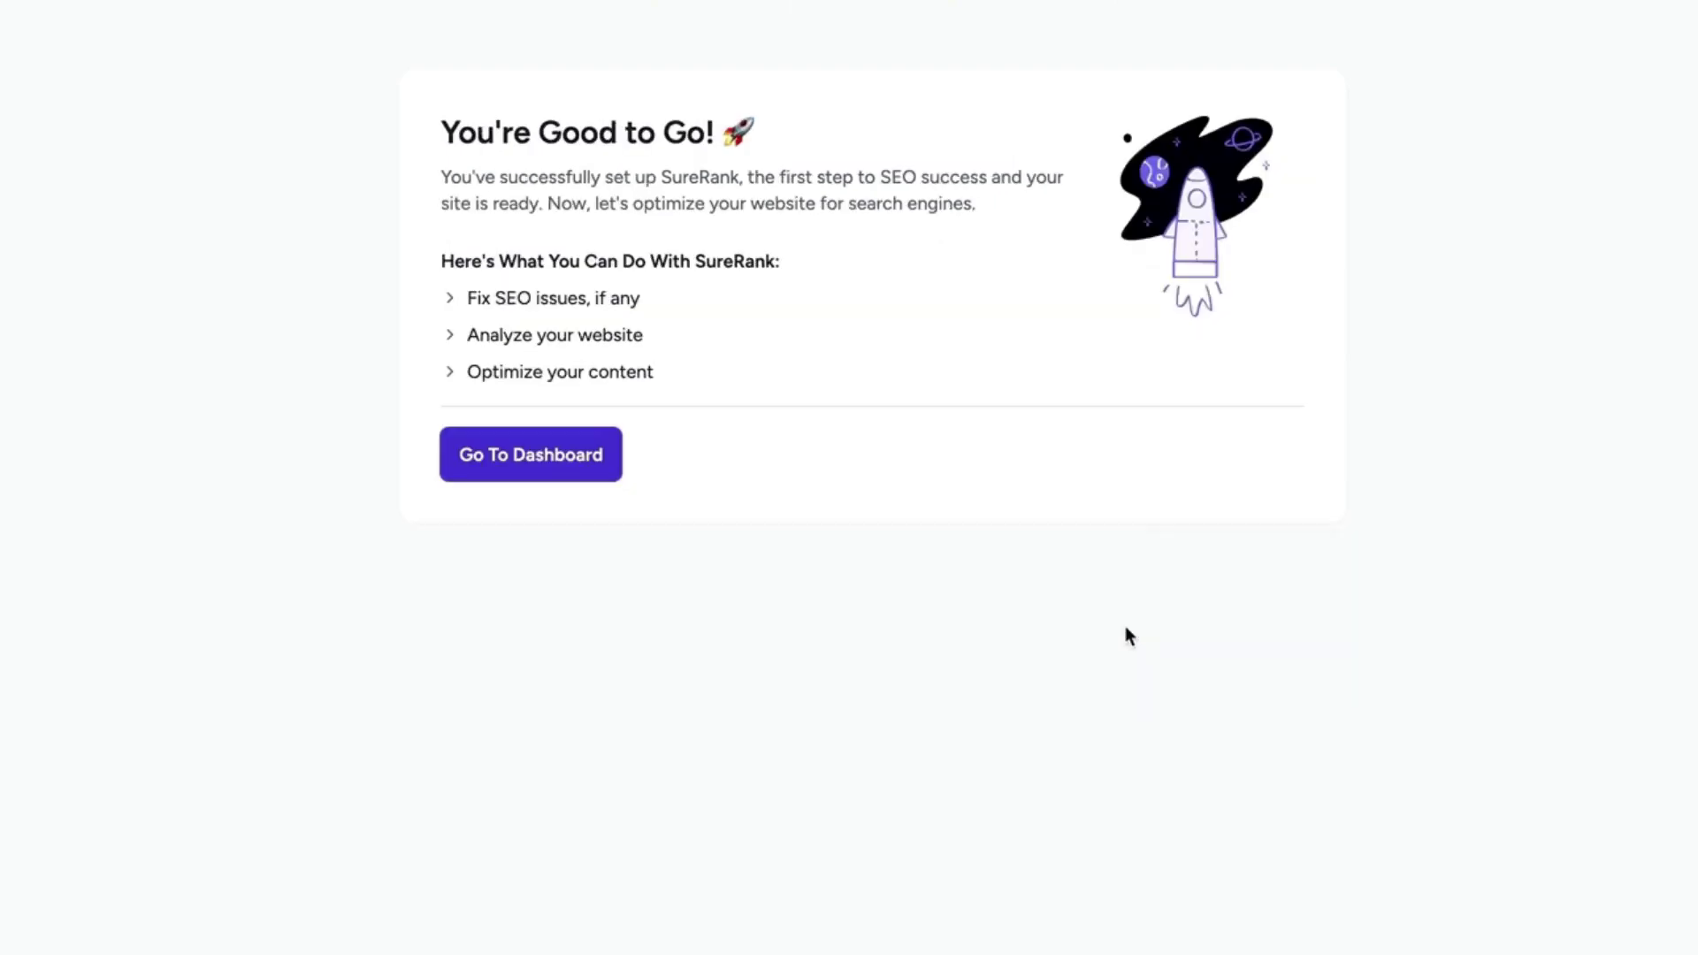
Go to the SureRank dashboard to view the site SEO analysis.
left_click(532, 464)
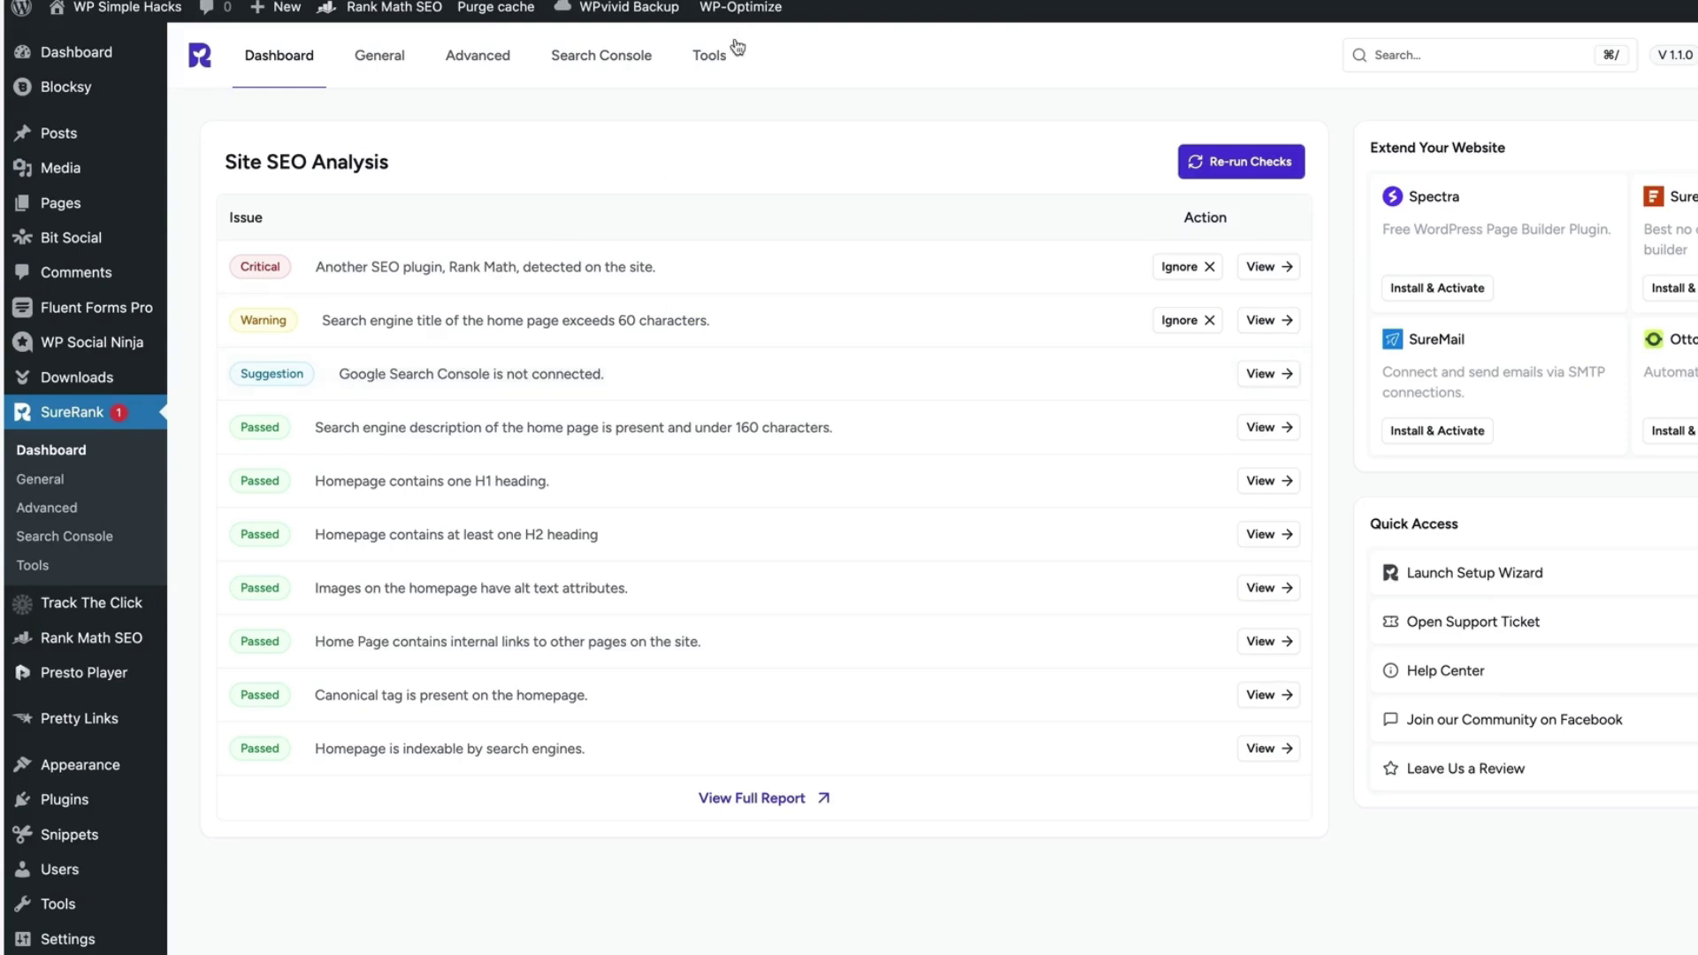
Migrate the Rank Math SEO data into SureRank using the migration tool.
left_click(709, 57)
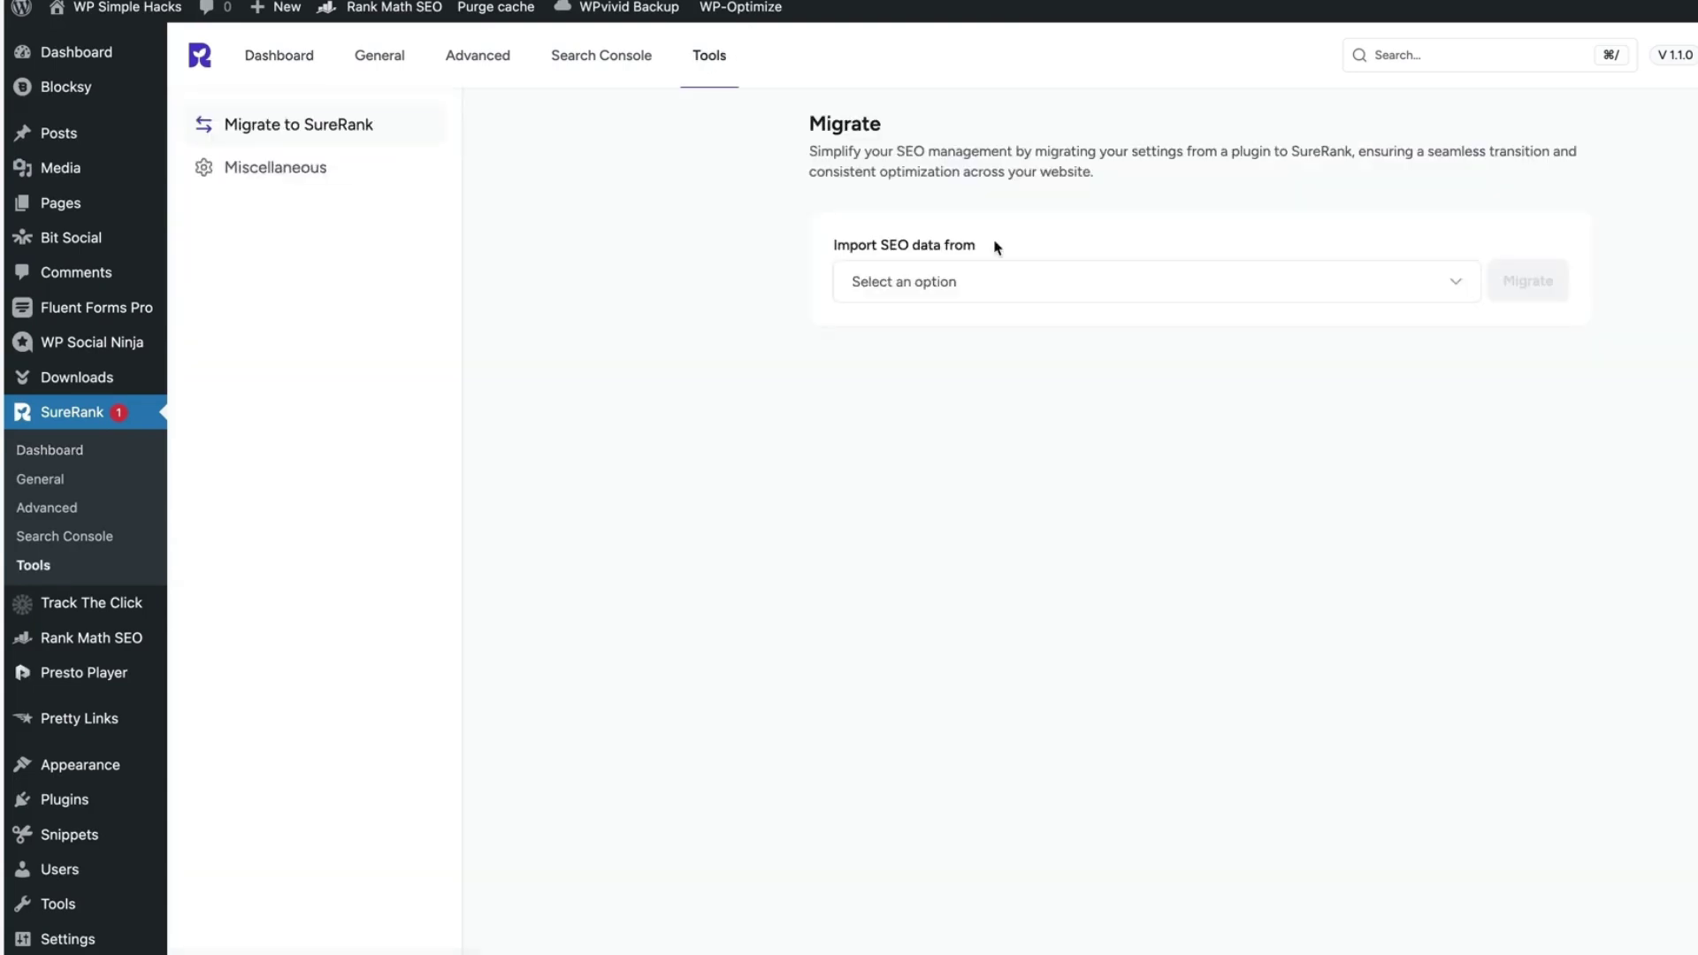
left_click(983, 287)
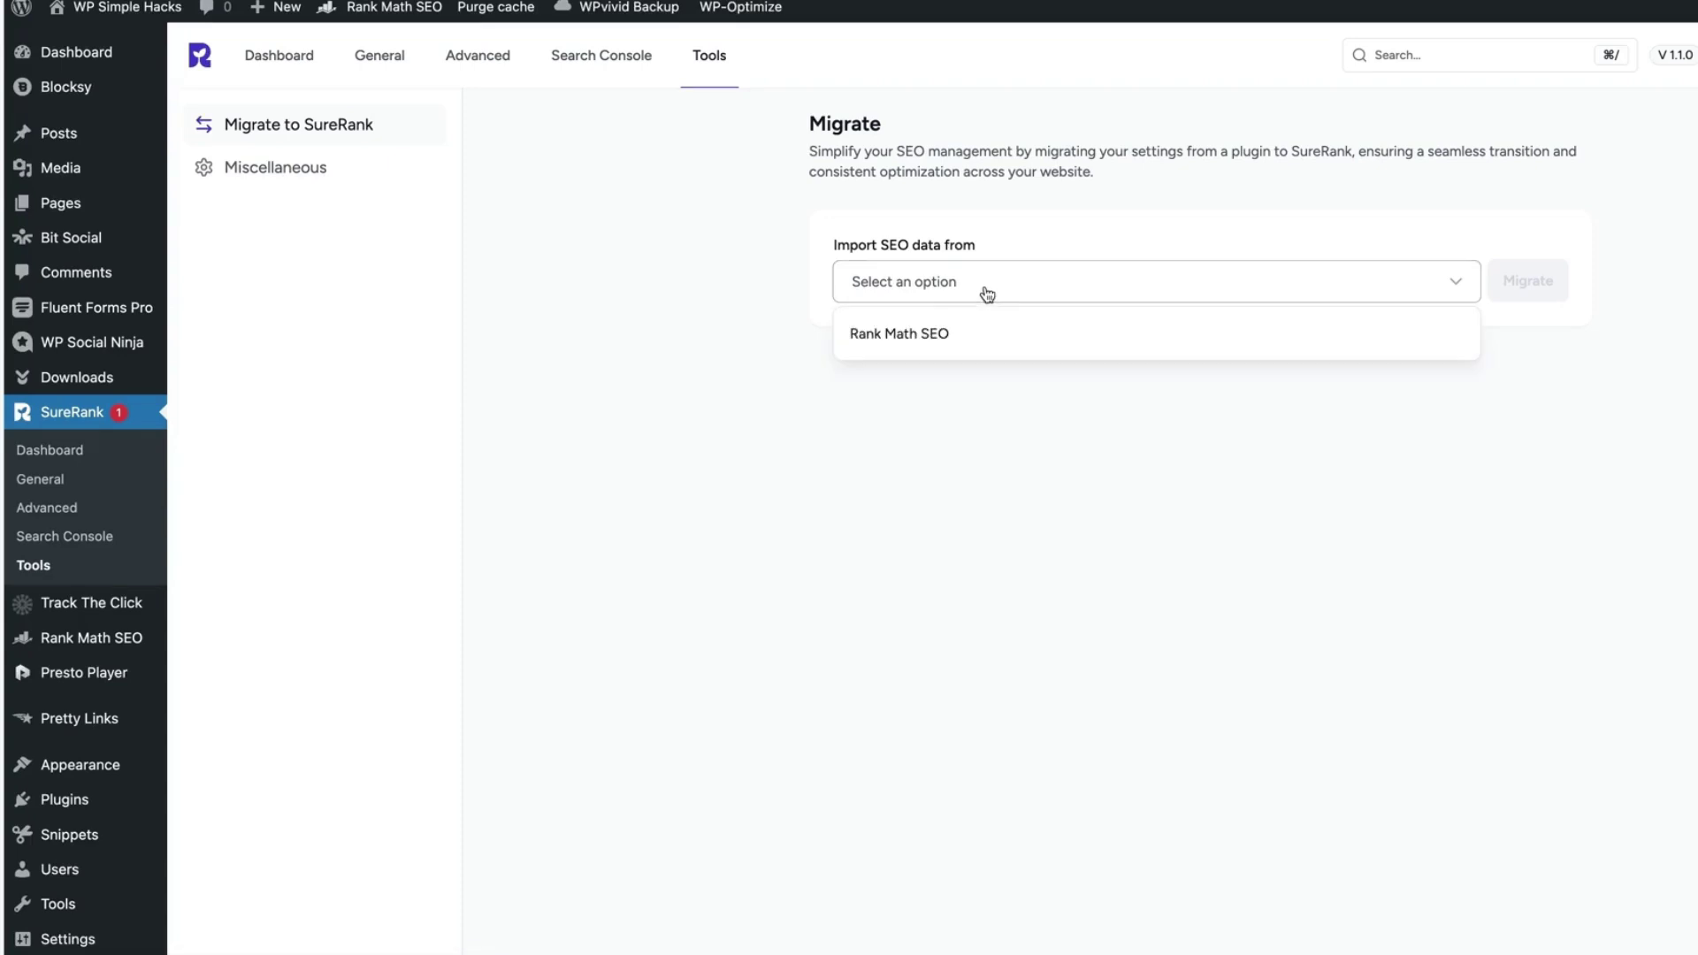
left_click(920, 345)
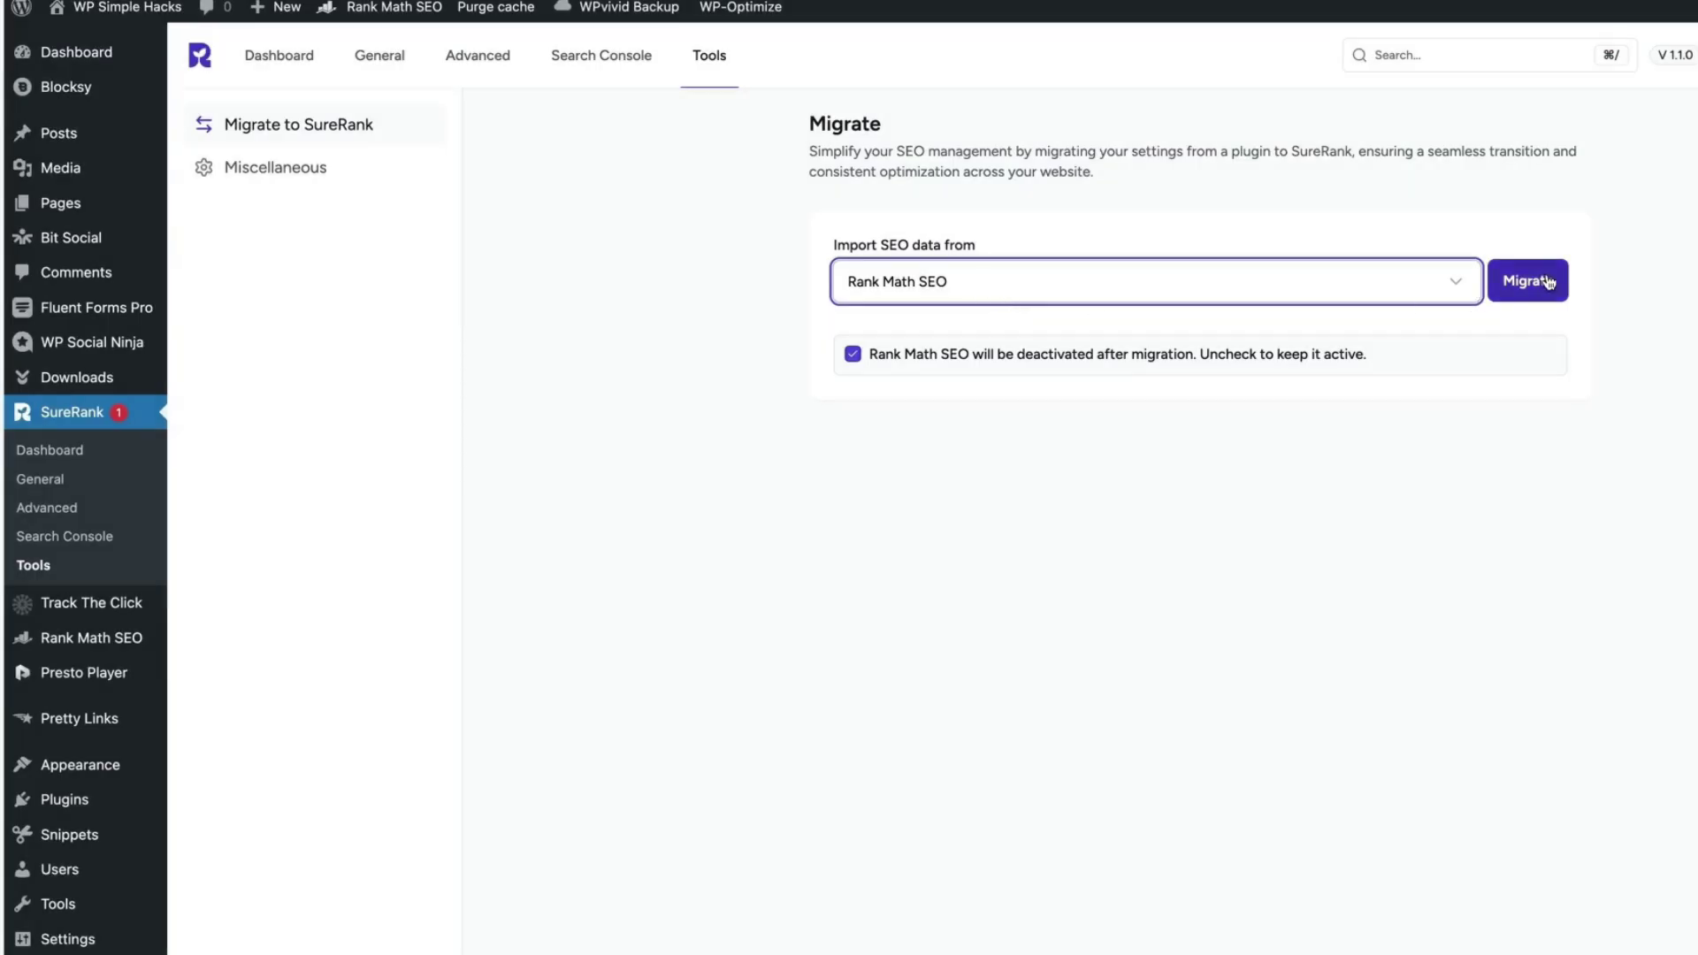
left_click(1547, 283)
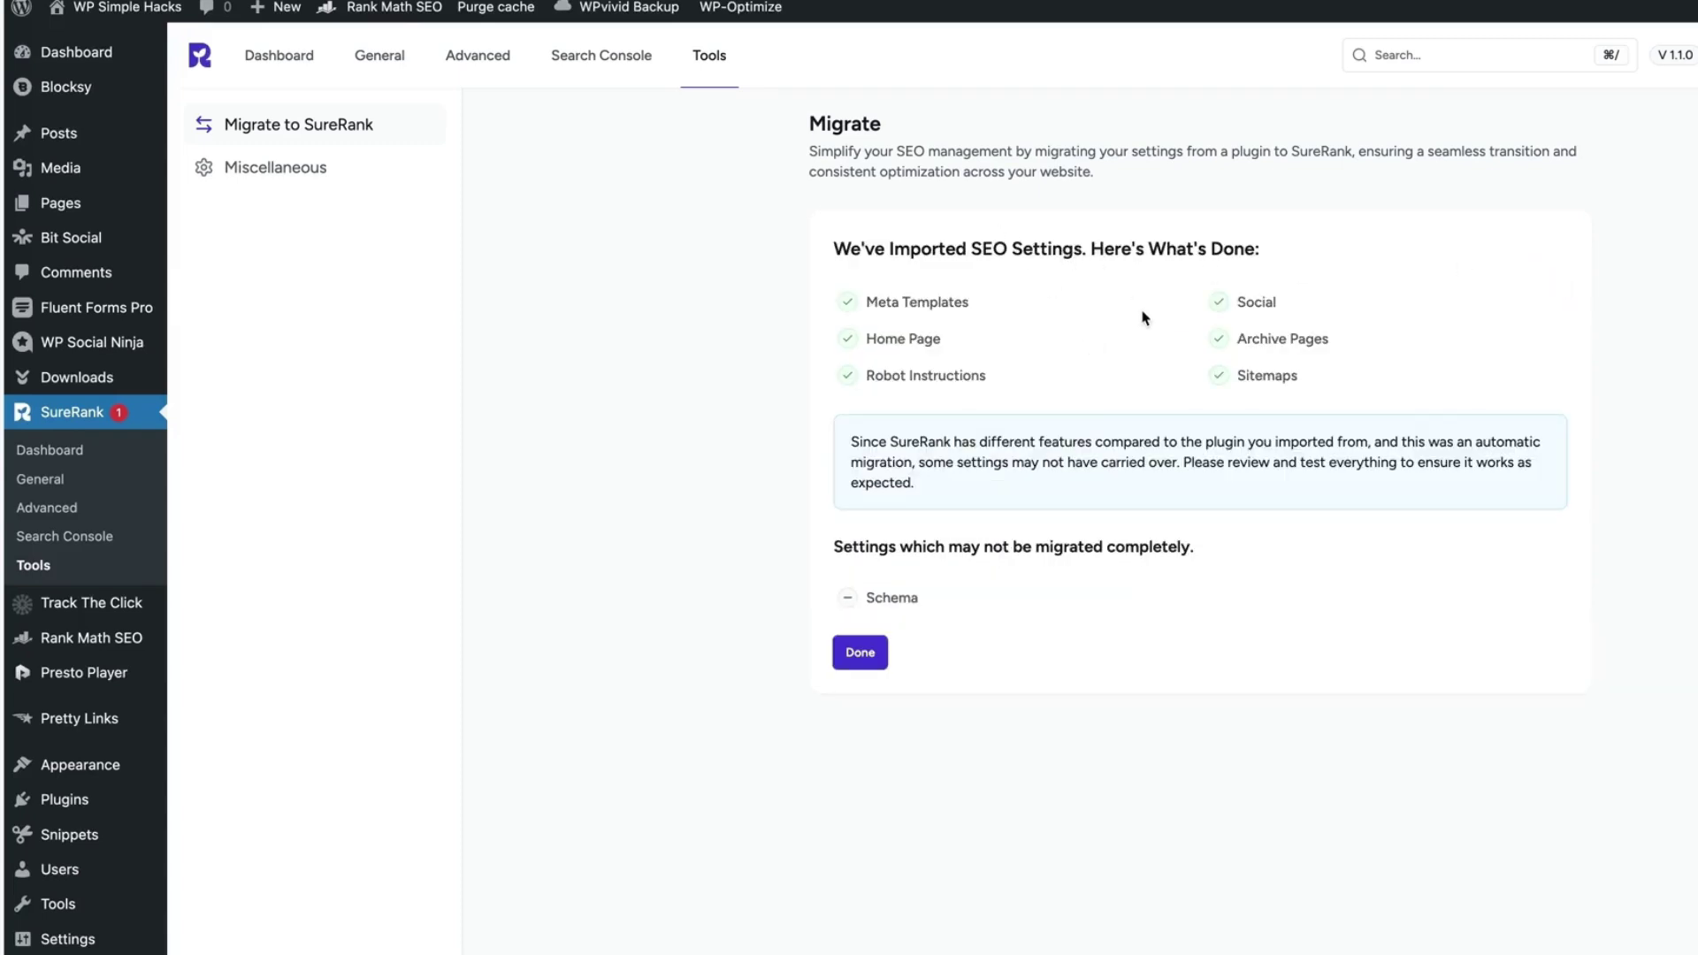
left_click(863, 657)
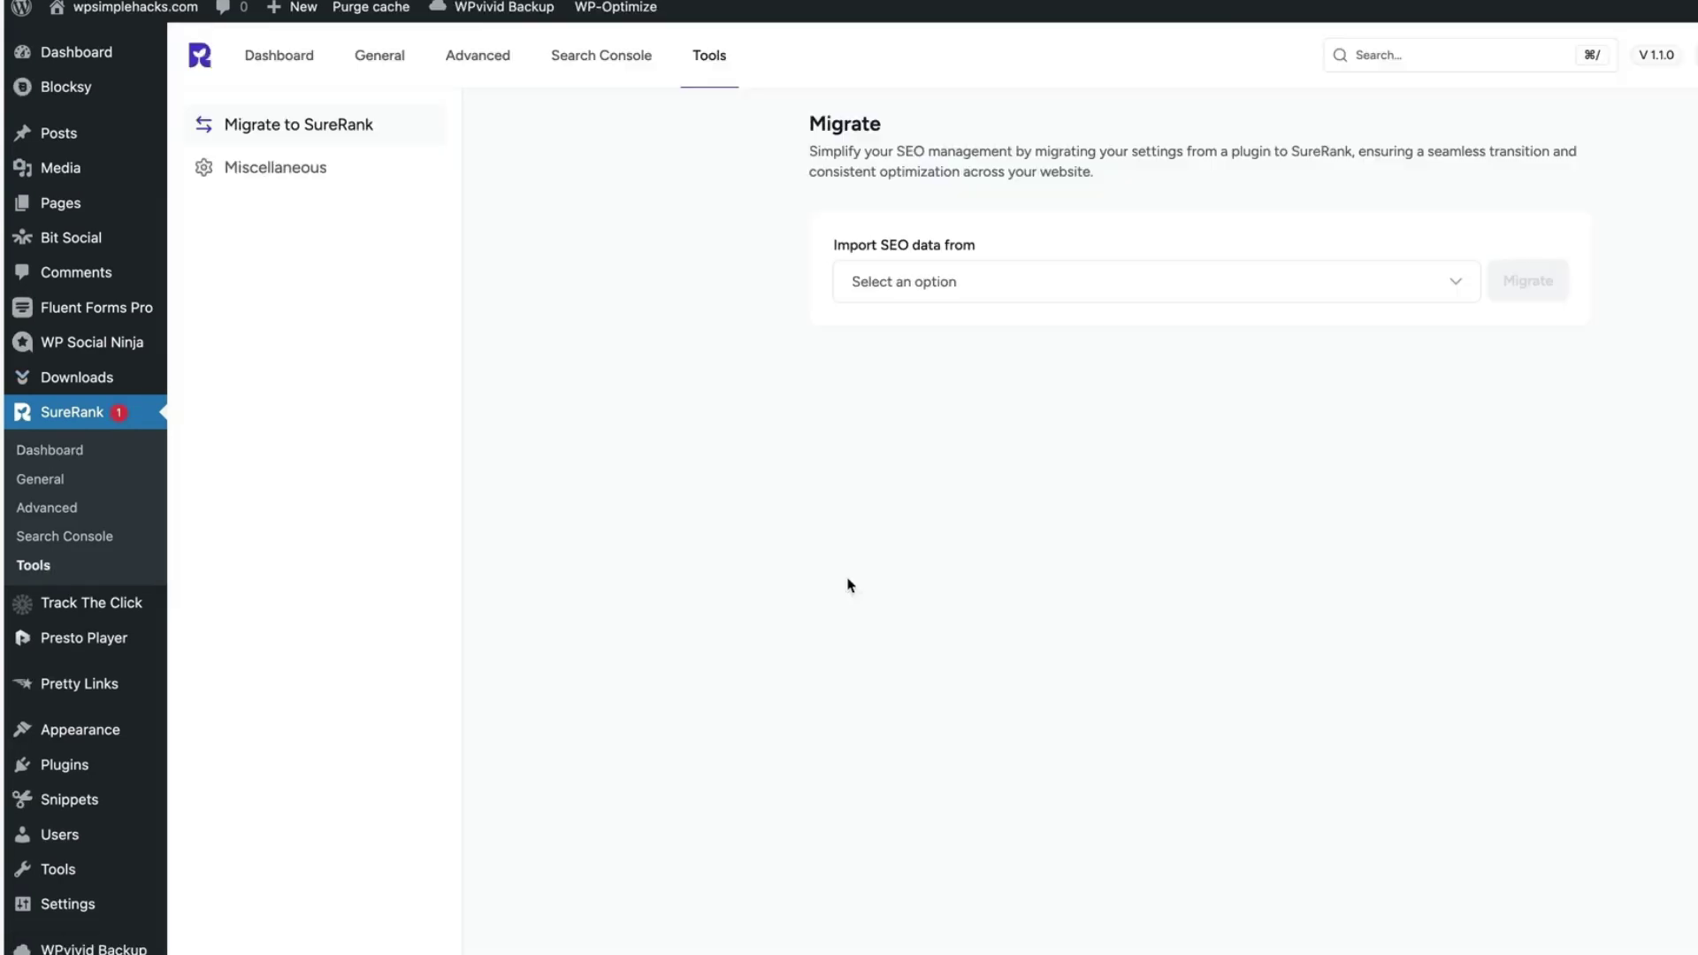
Re-run SureRank's site checks and review the missing homepage image alt text warning.
left_click(252, 57)
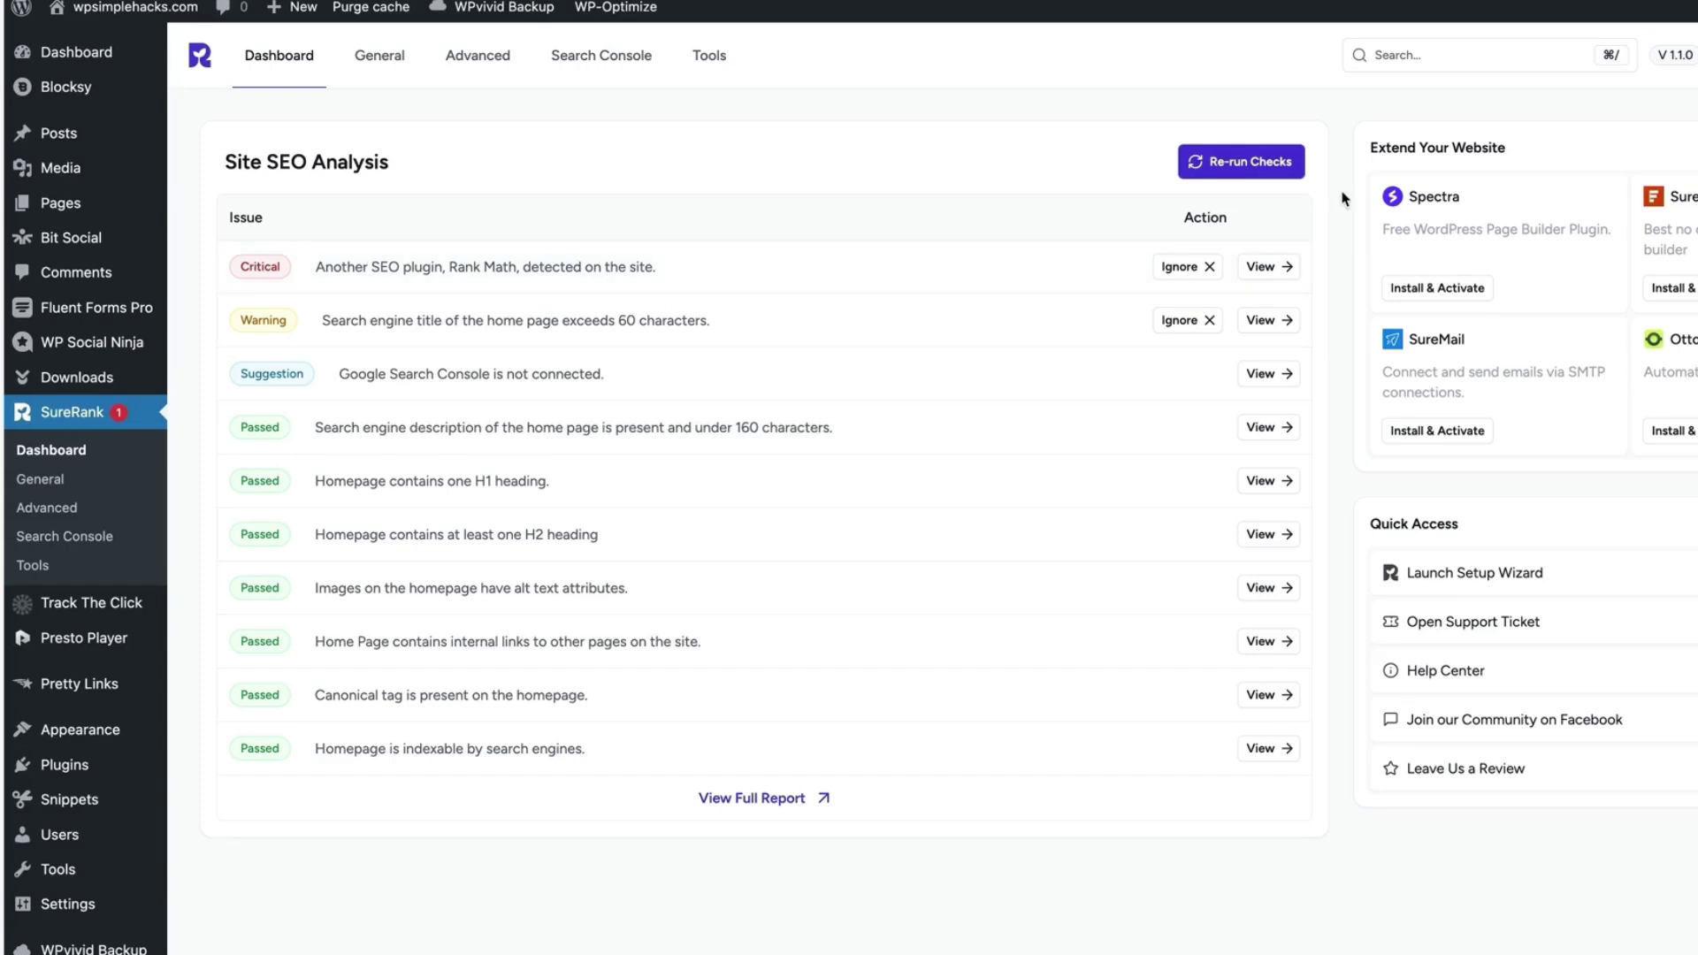
left_click(1248, 162)
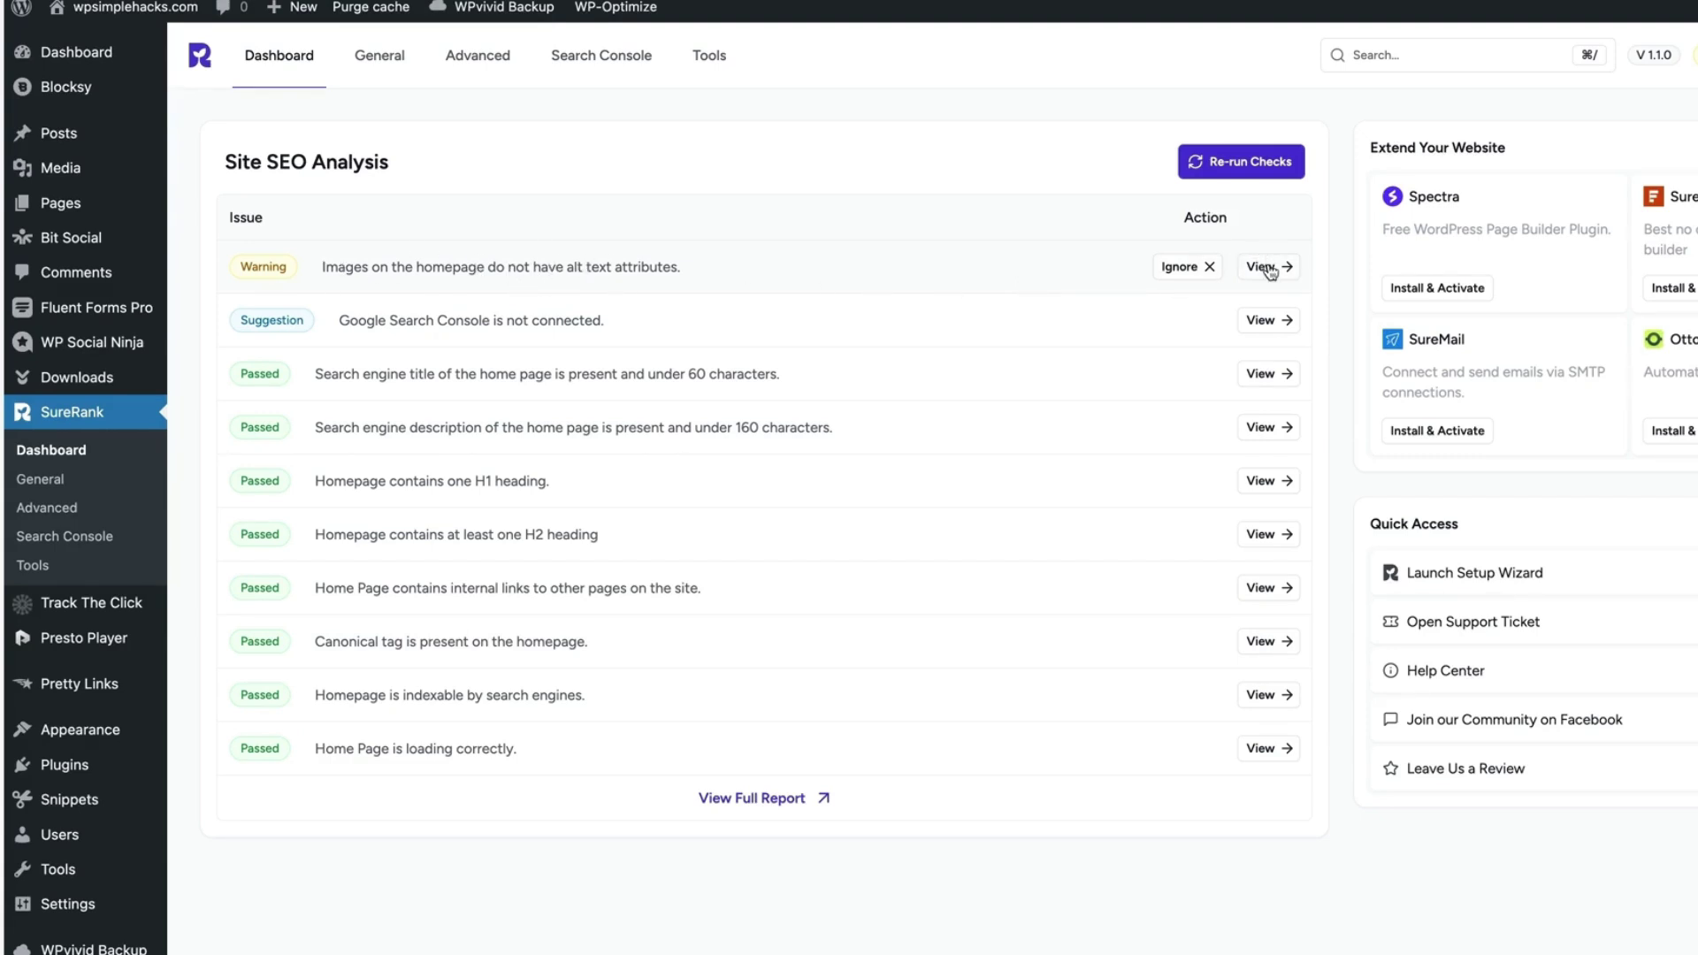
left_click(984, 282)
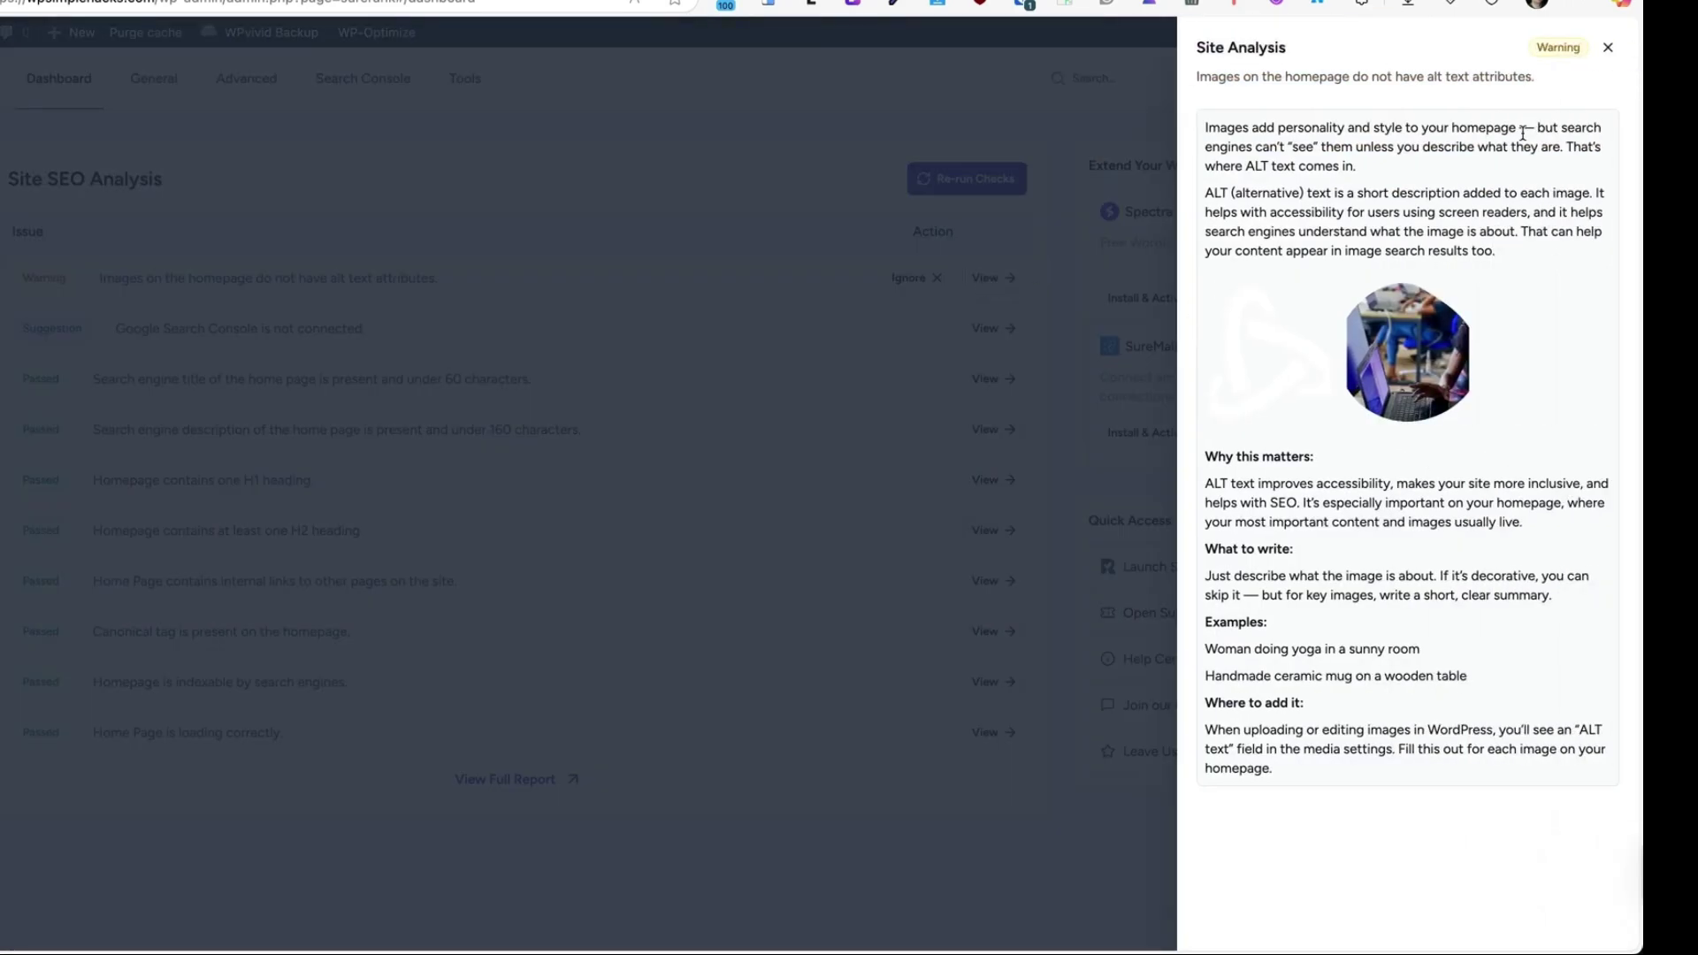
mouse_move(1430, 327)
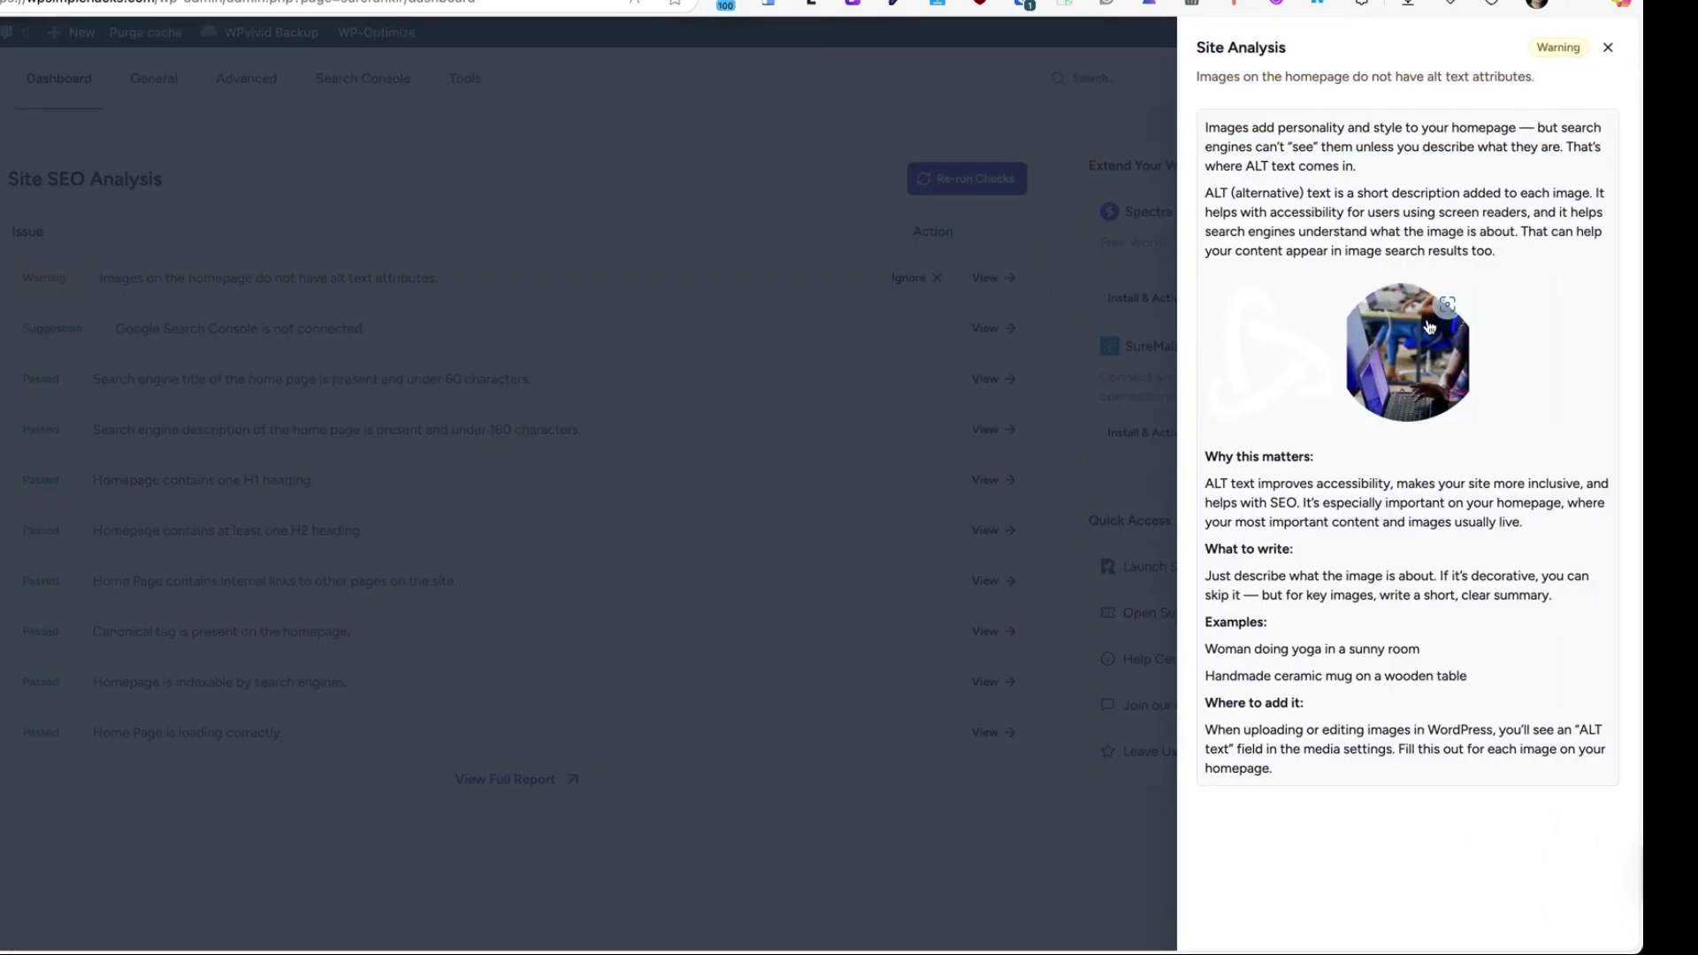
left_click(1607, 47)
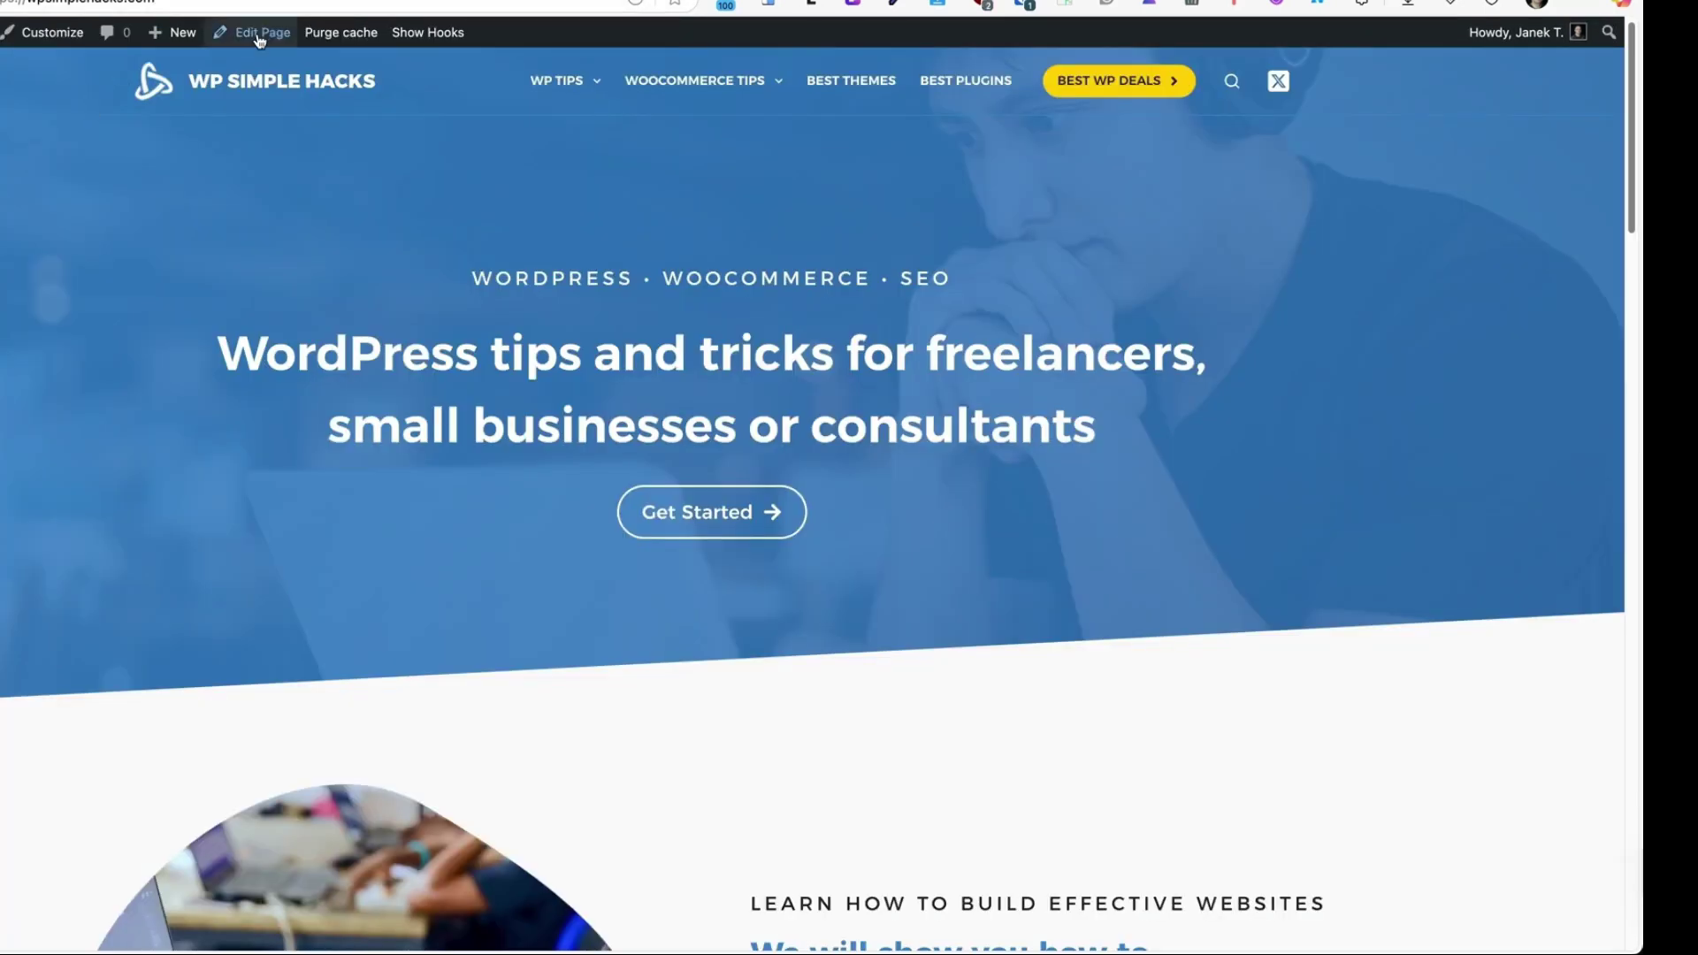
Give the homepage laptop image alt text 'WordPress tips and tricks for freelancers, small businesses or consultants' and save.
left_click(259, 35)
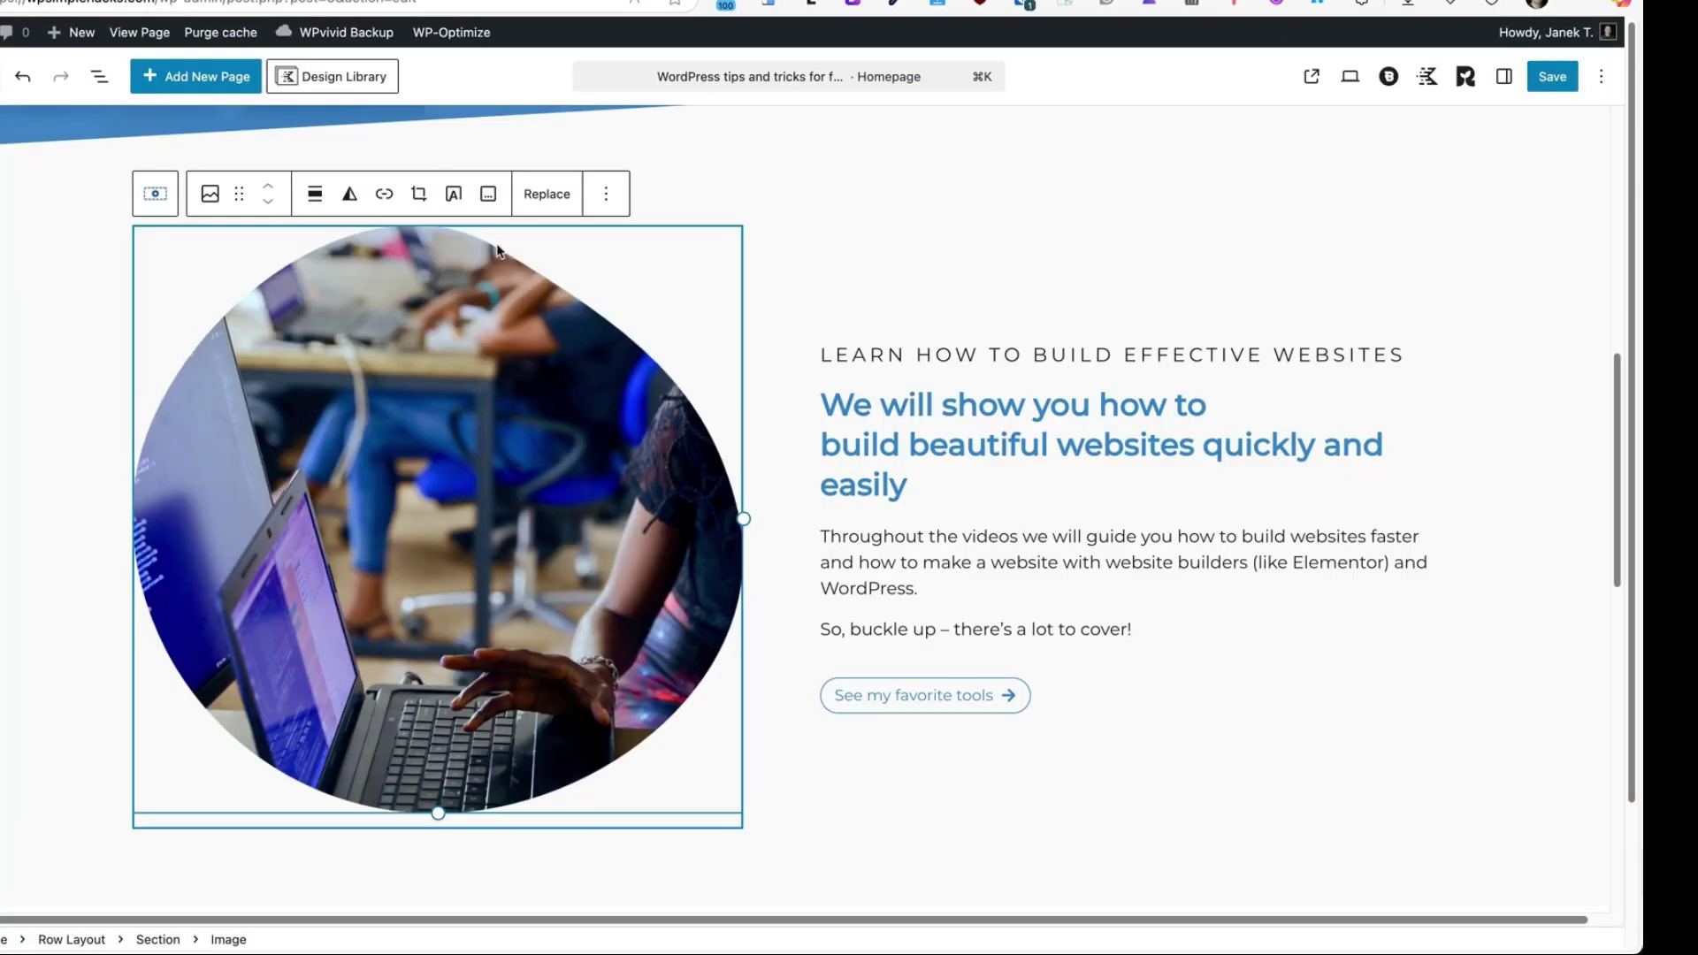
left_click(1504, 76)
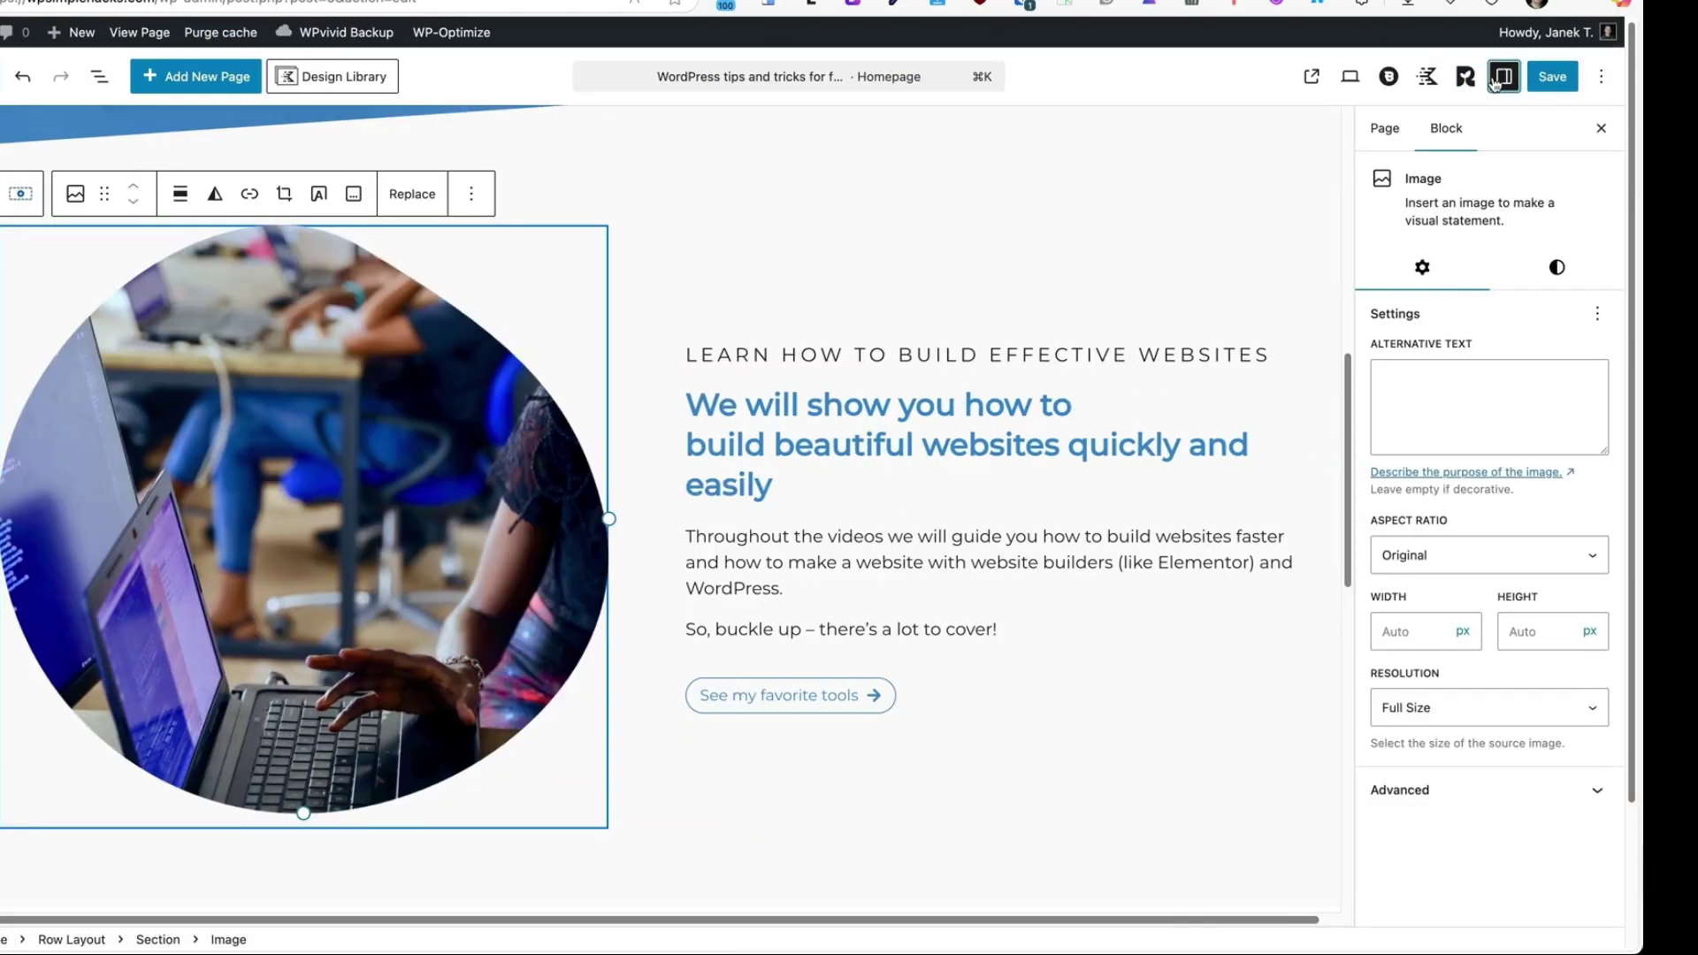
left_click(1460, 385)
type("WordPress tips and tricks for freelancers, small businesses or consultants")
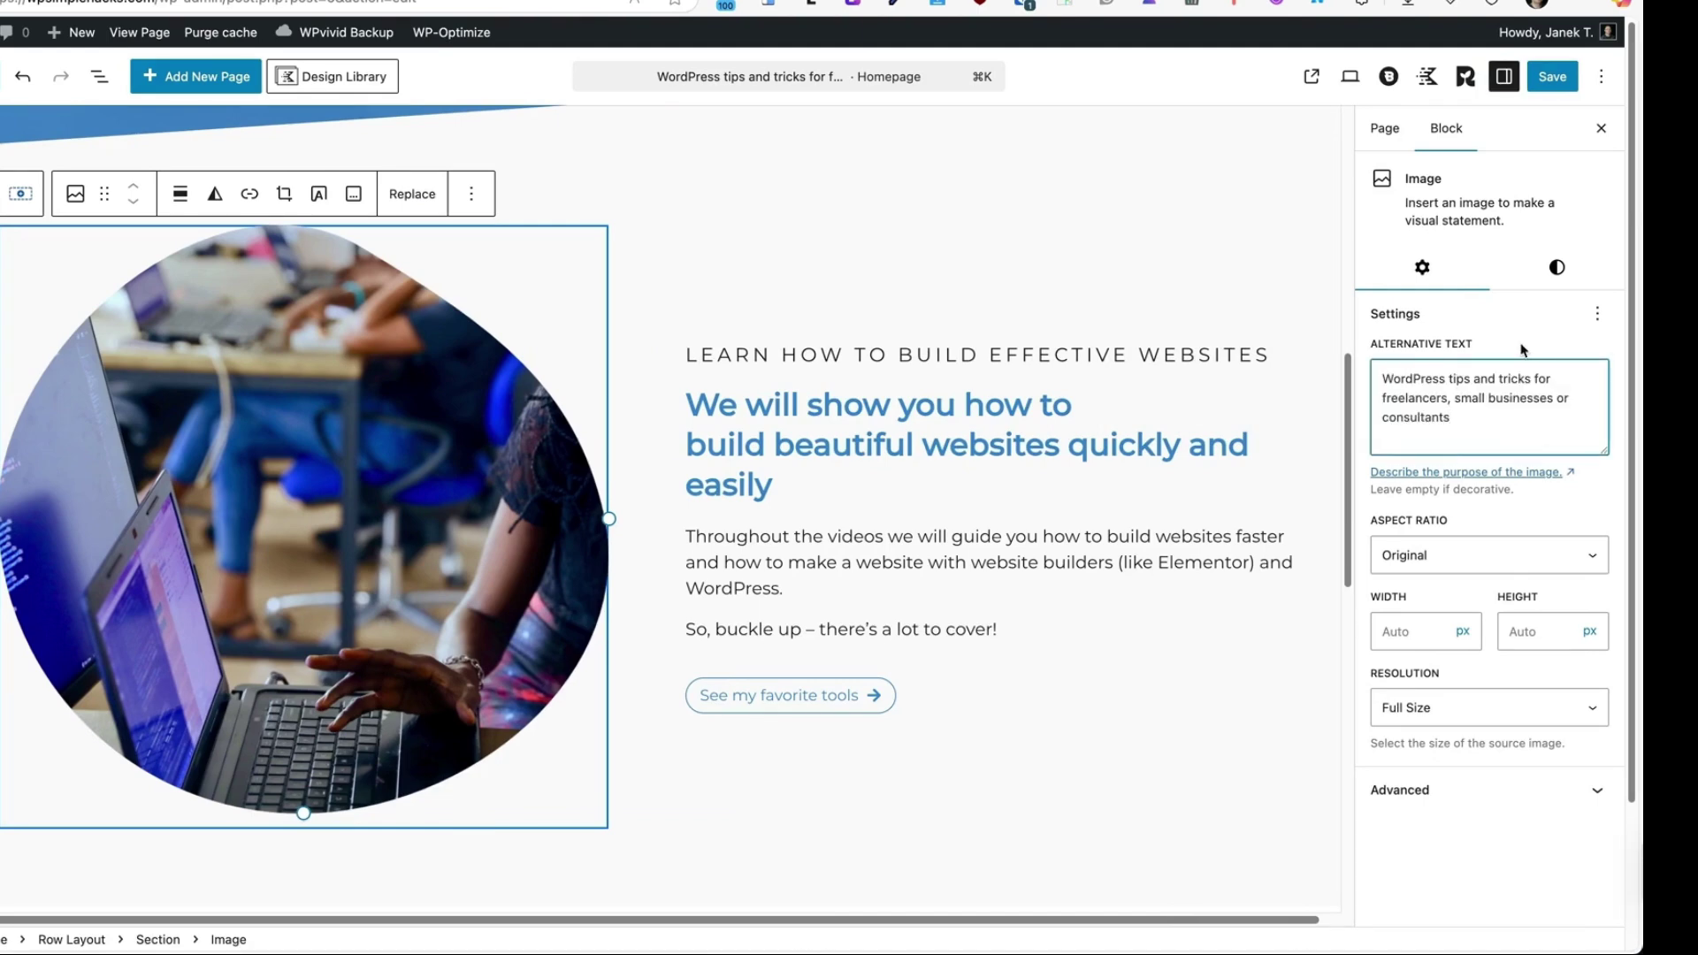
left_click(1550, 78)
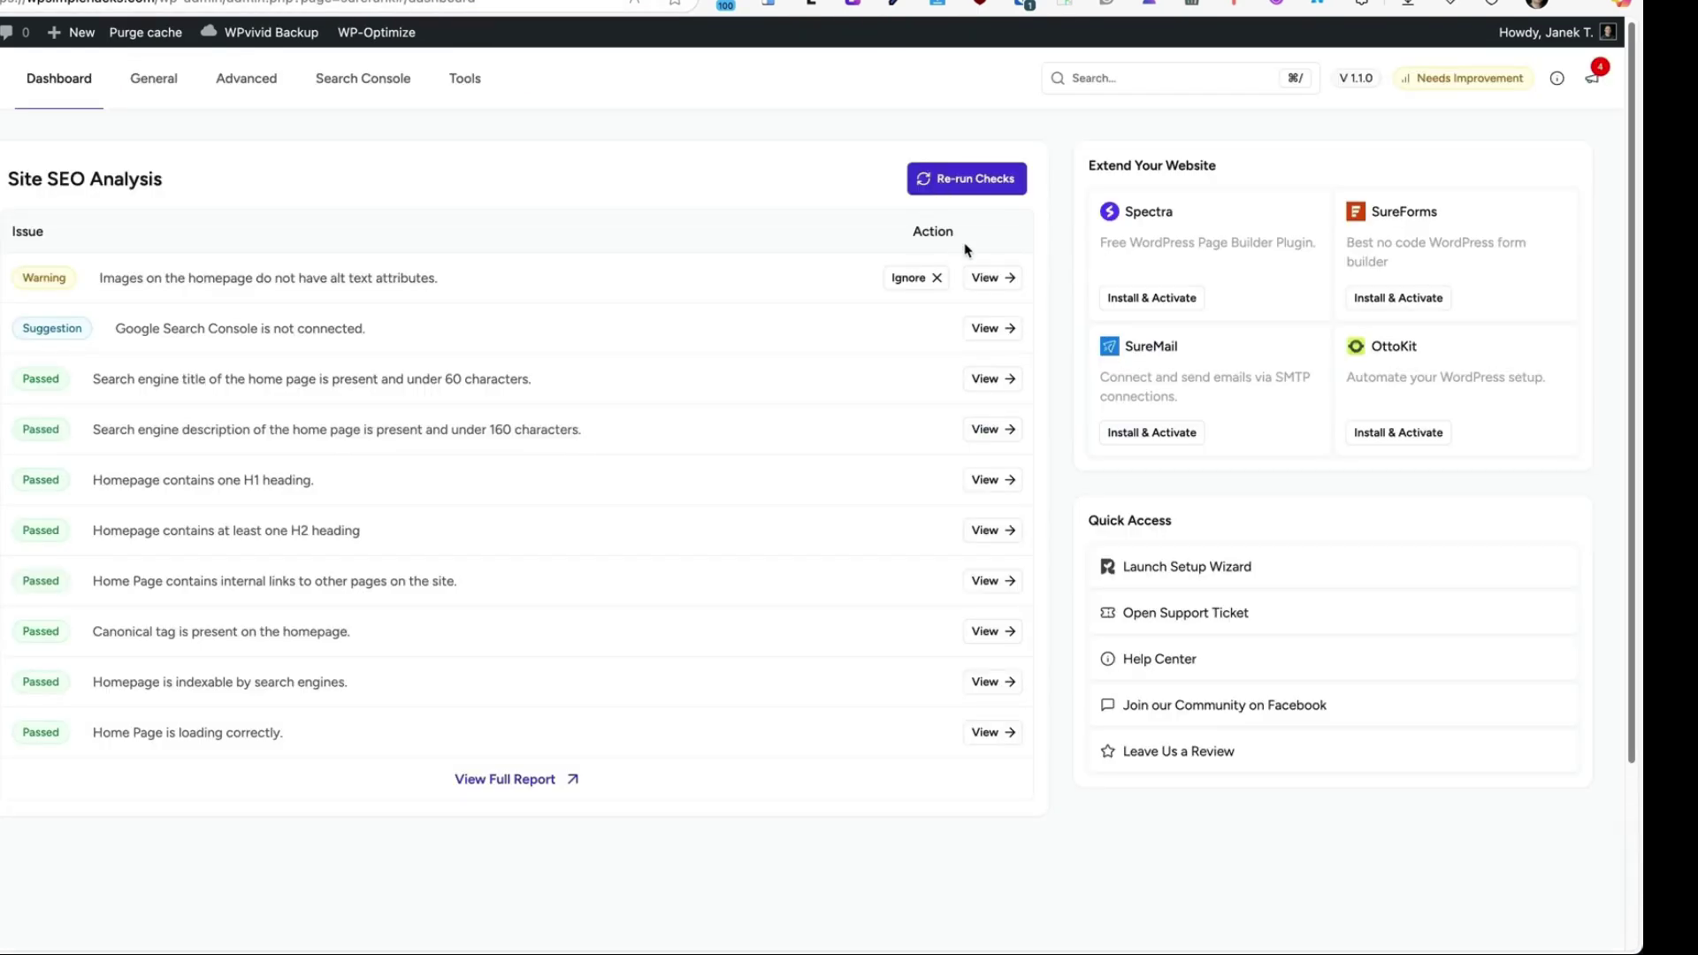
Re-run the SEO analysis and recheck the remaining alt text warning details.
left_click(982, 179)
left_click(987, 277)
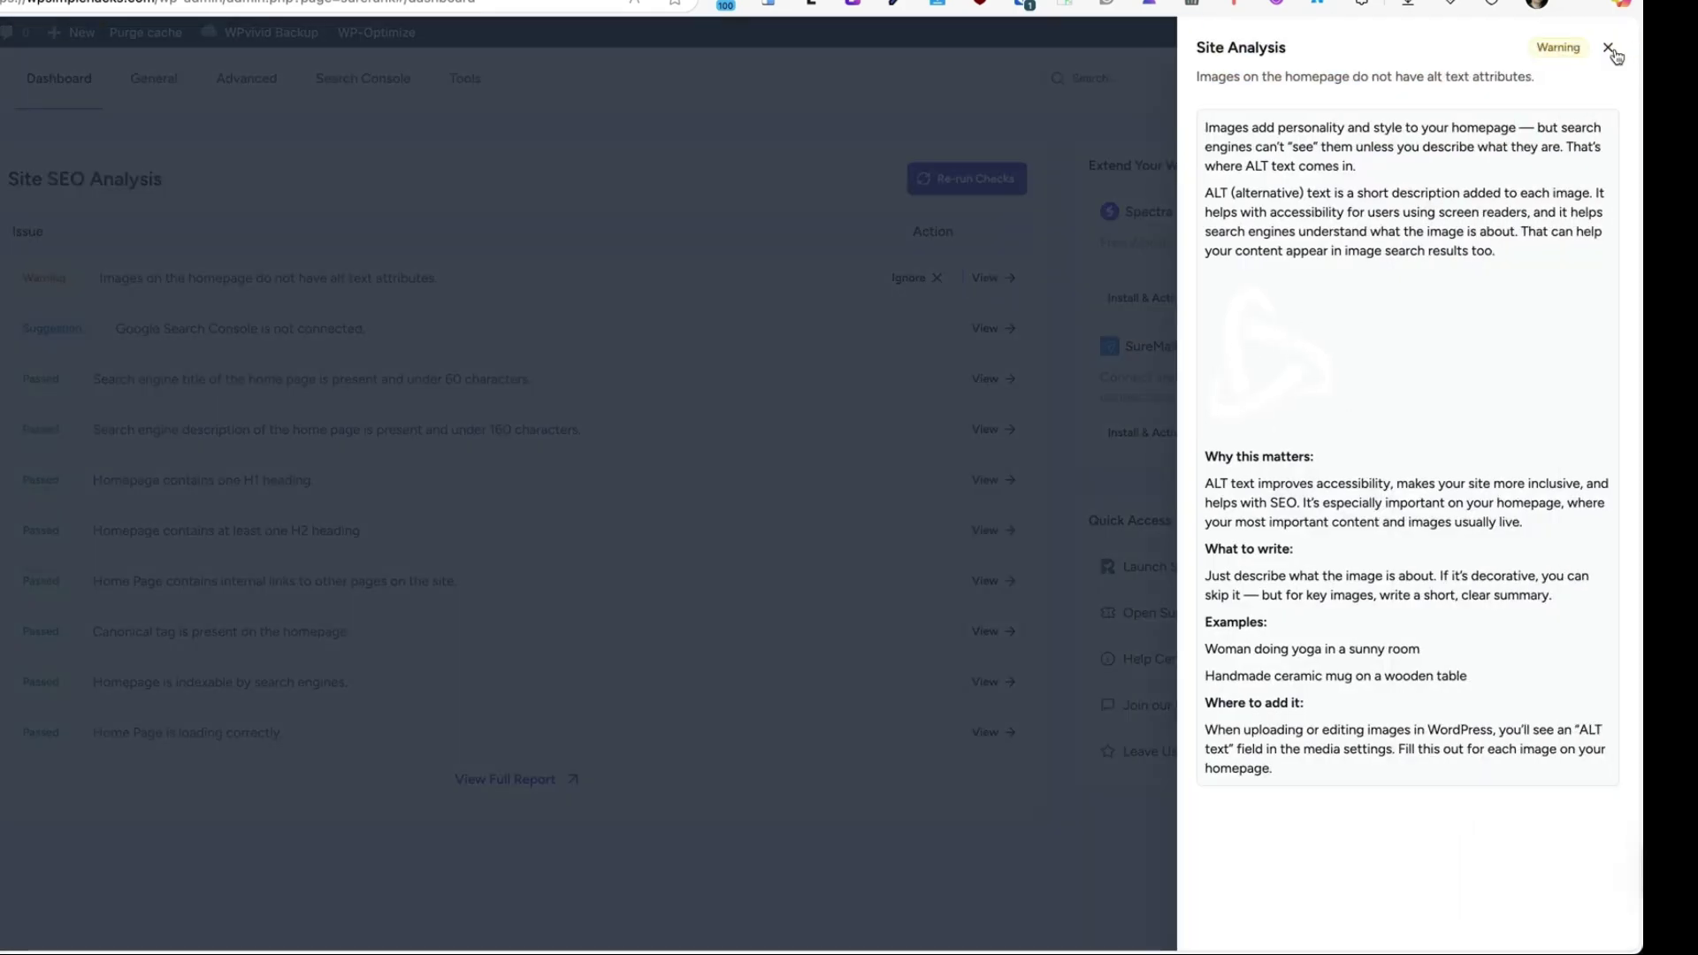
left_click(1609, 49)
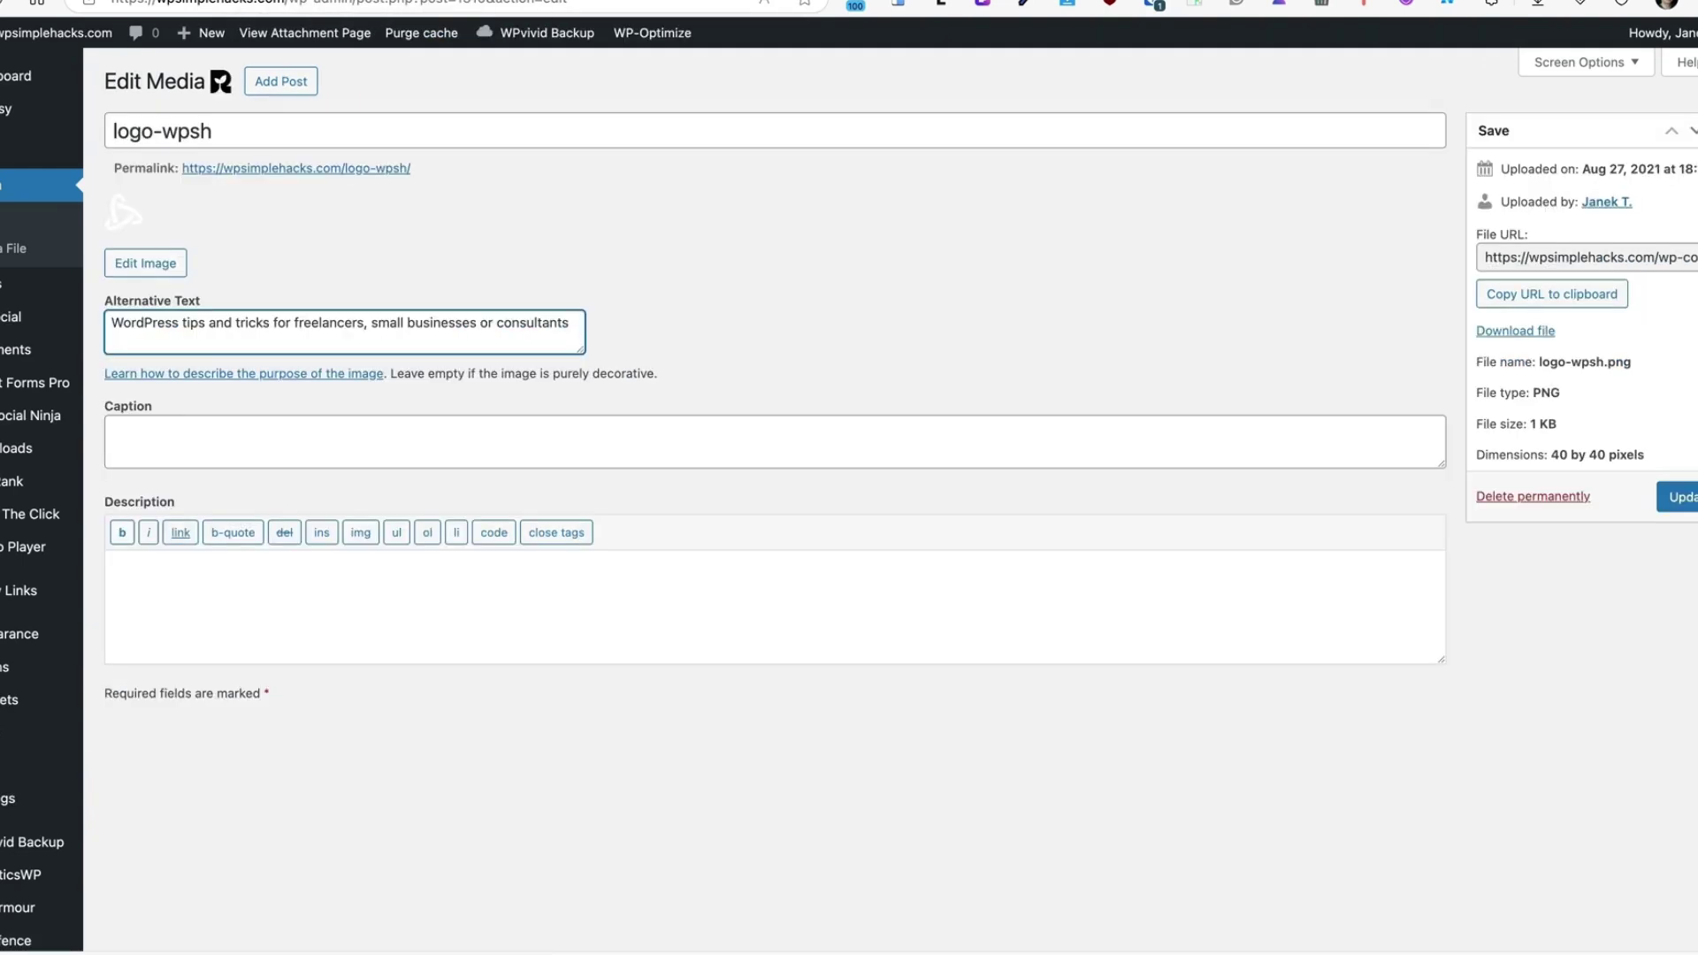
Add alt text to the logo images and re-run checks until SEO is Optimized.
left_click(1663, 496)
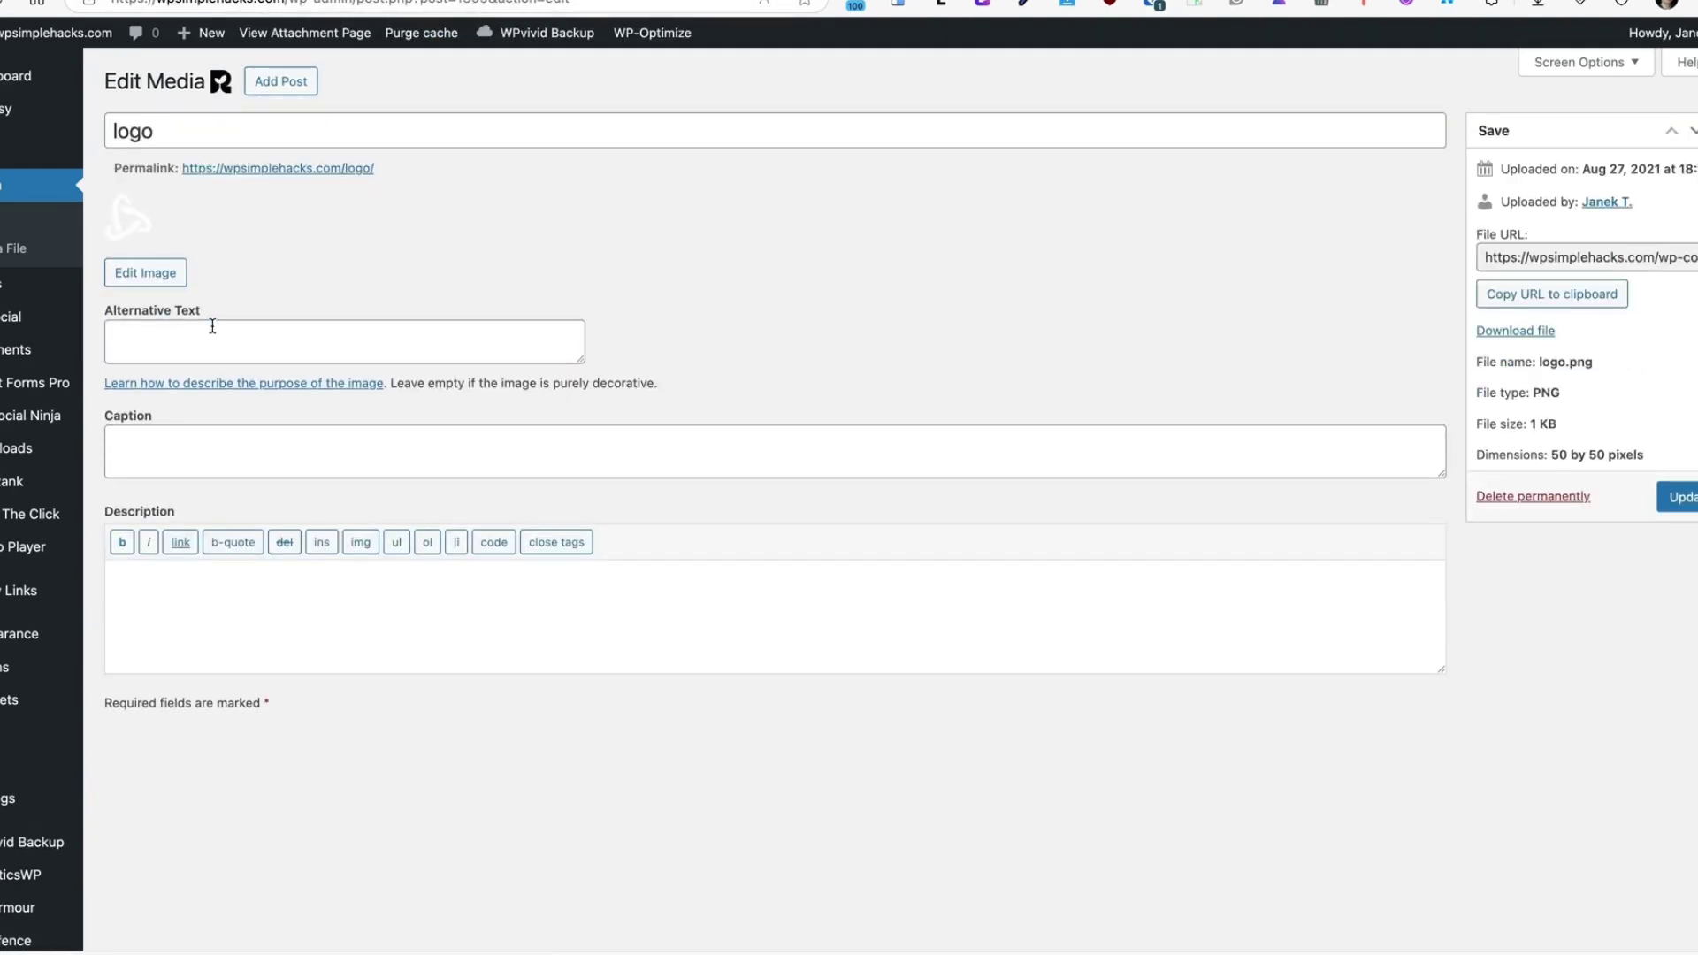
left_click(212, 326)
type("WordPress tips and tricks for freelancers, small businesses or consultants")
left_click(1674, 496)
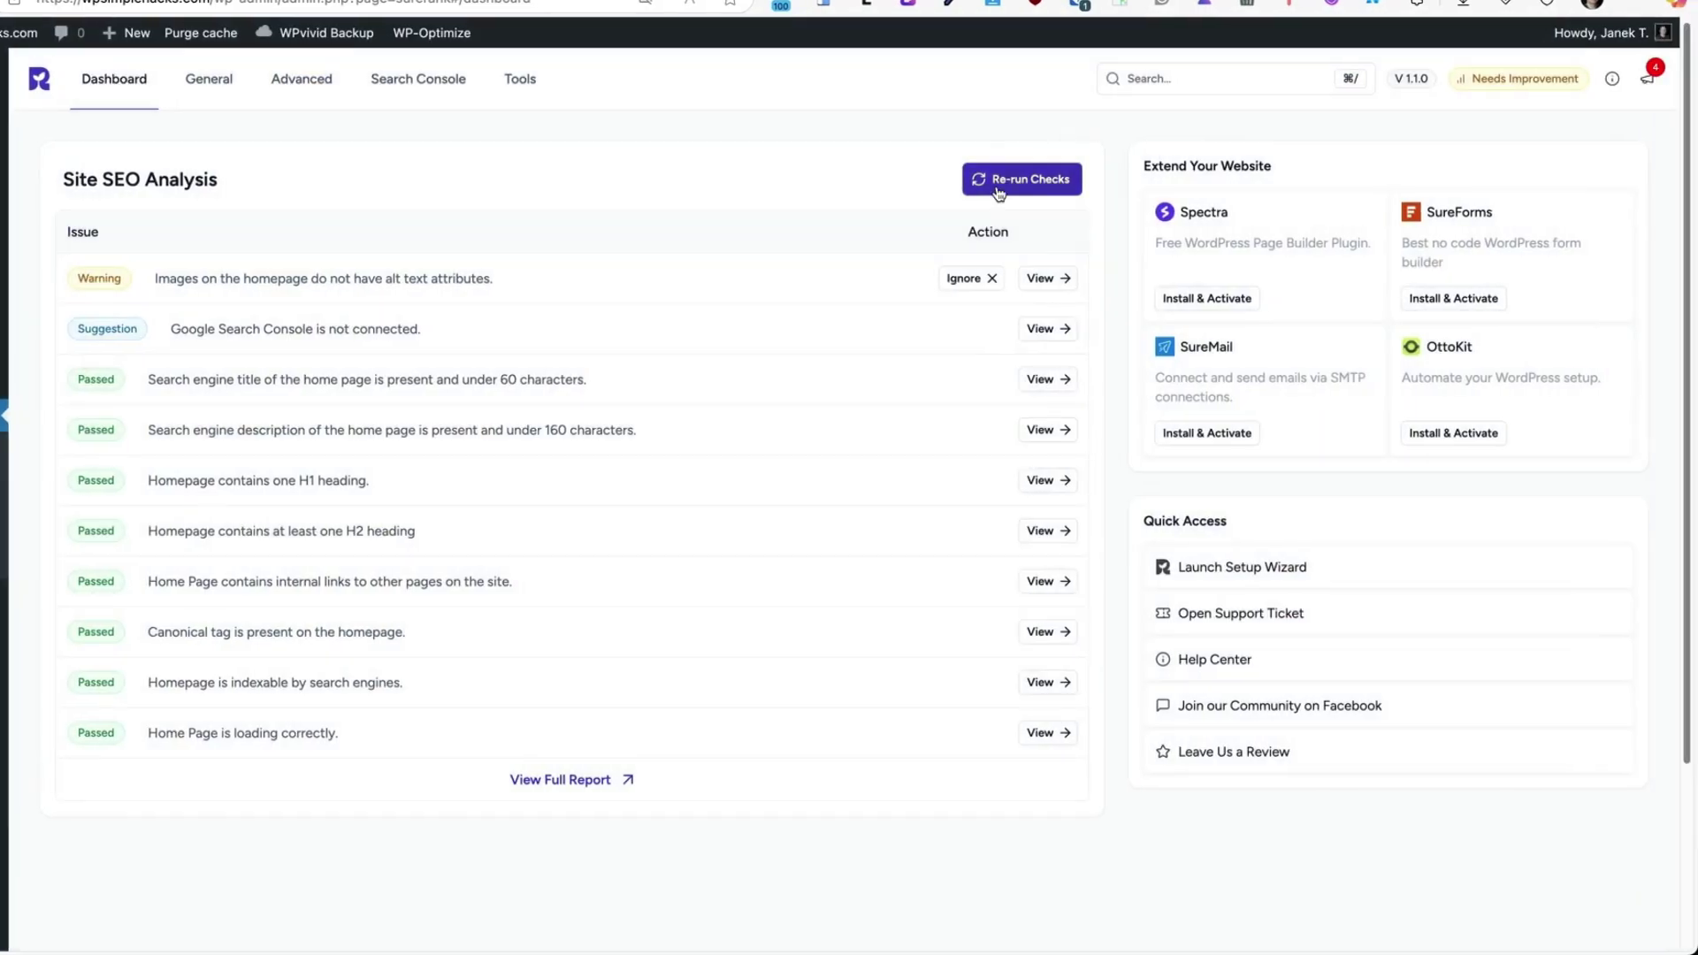
left_click(998, 184)
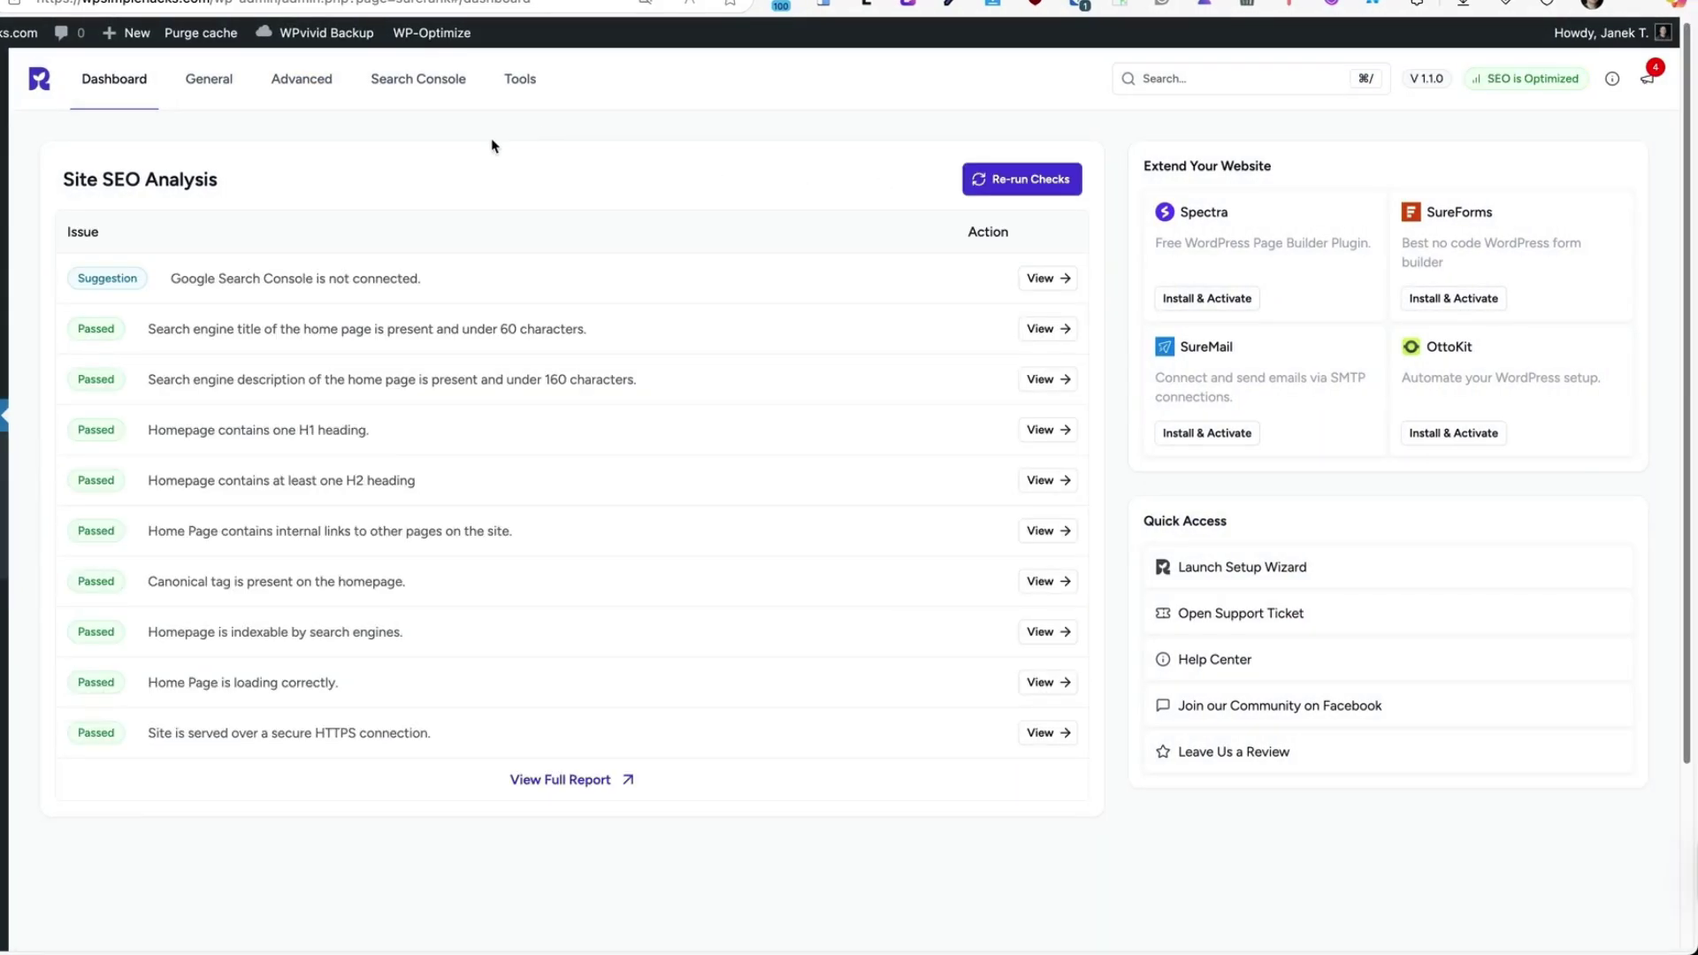
Link SureRank to Google Search Console with the Google account, granting access and confirming wpsimplehacks.com.
left_click(405, 95)
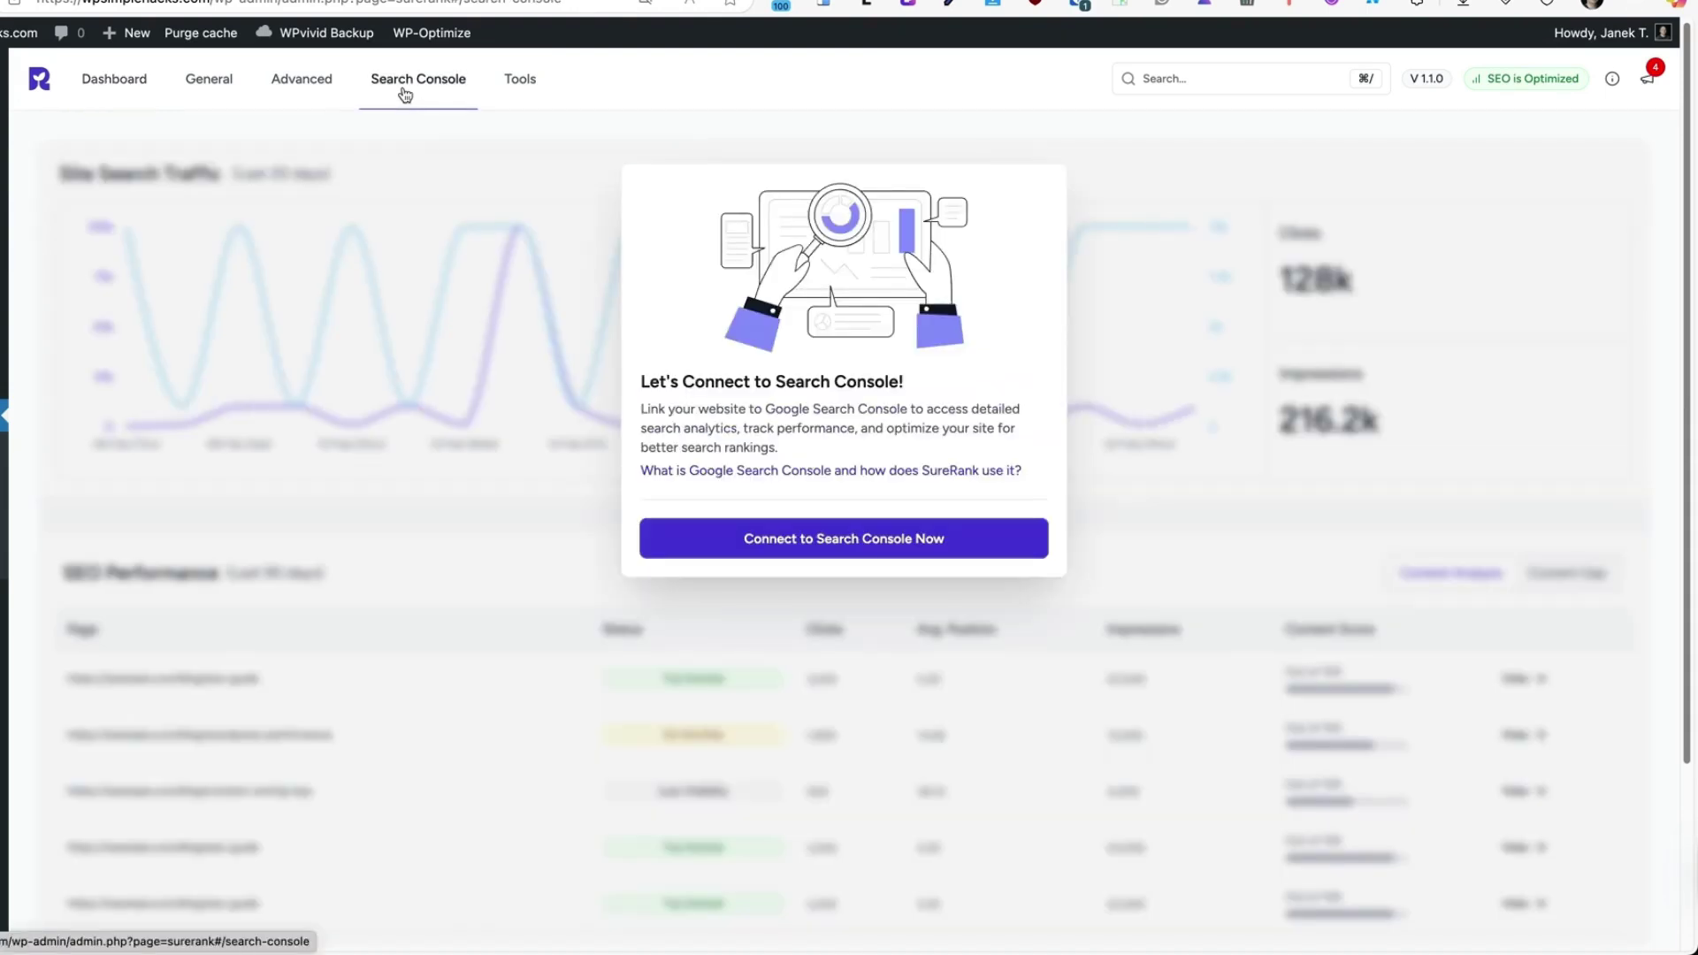
left_click(825, 540)
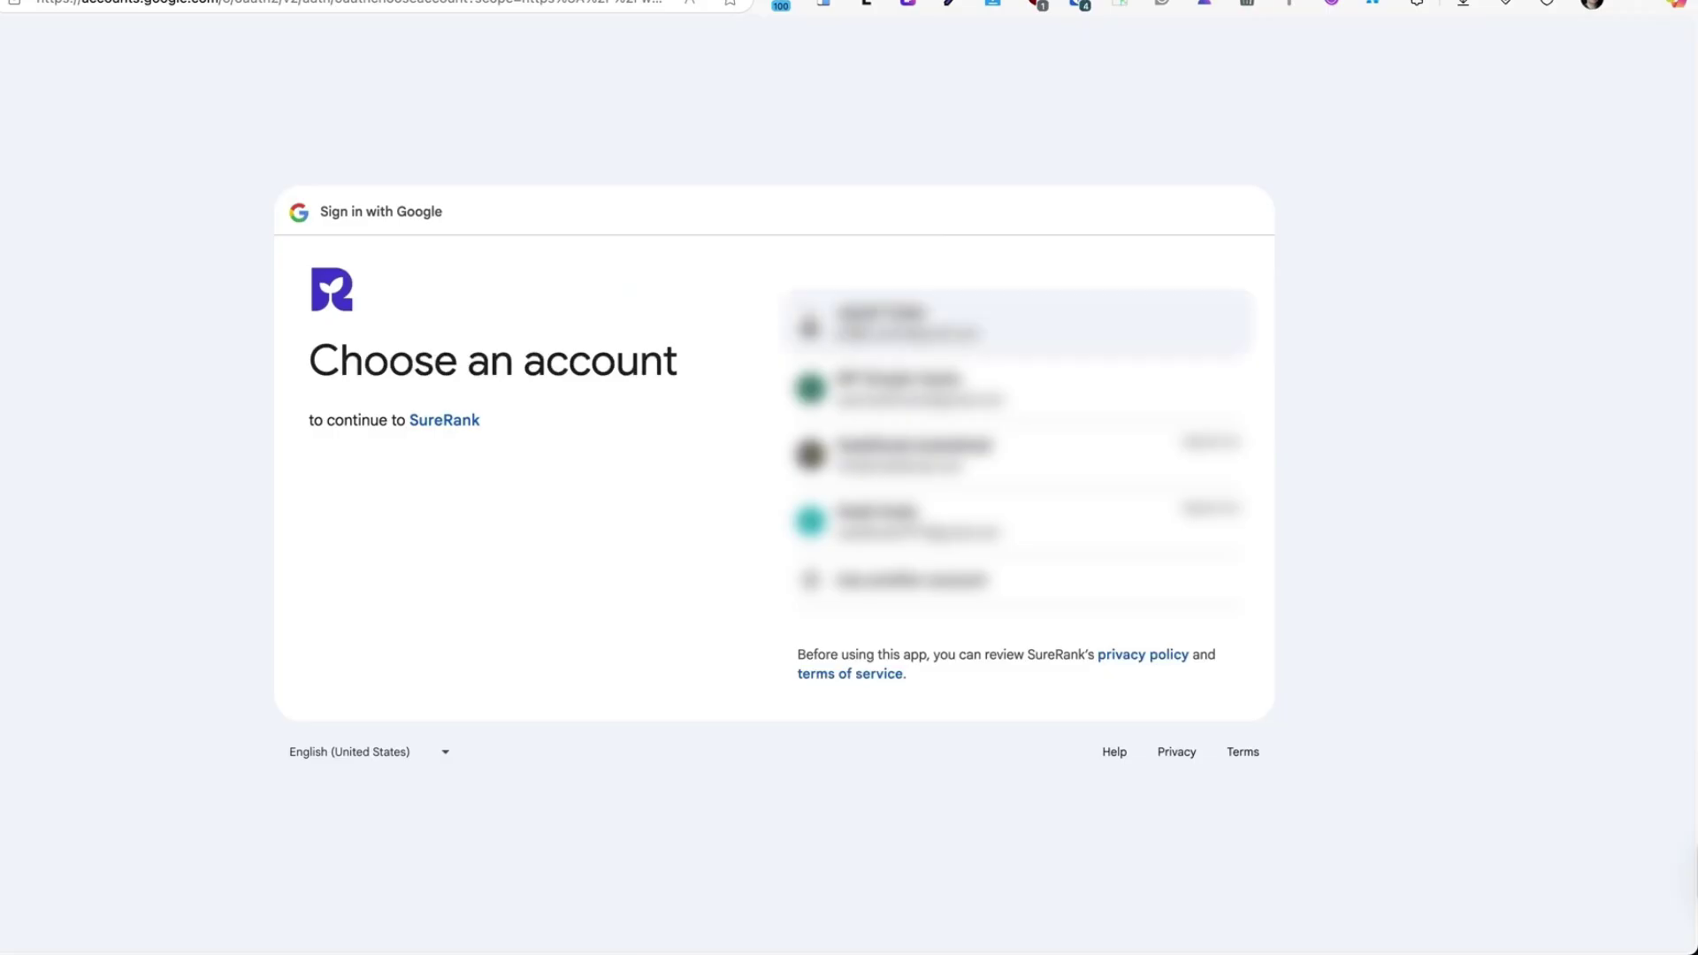
left_click(884, 323)
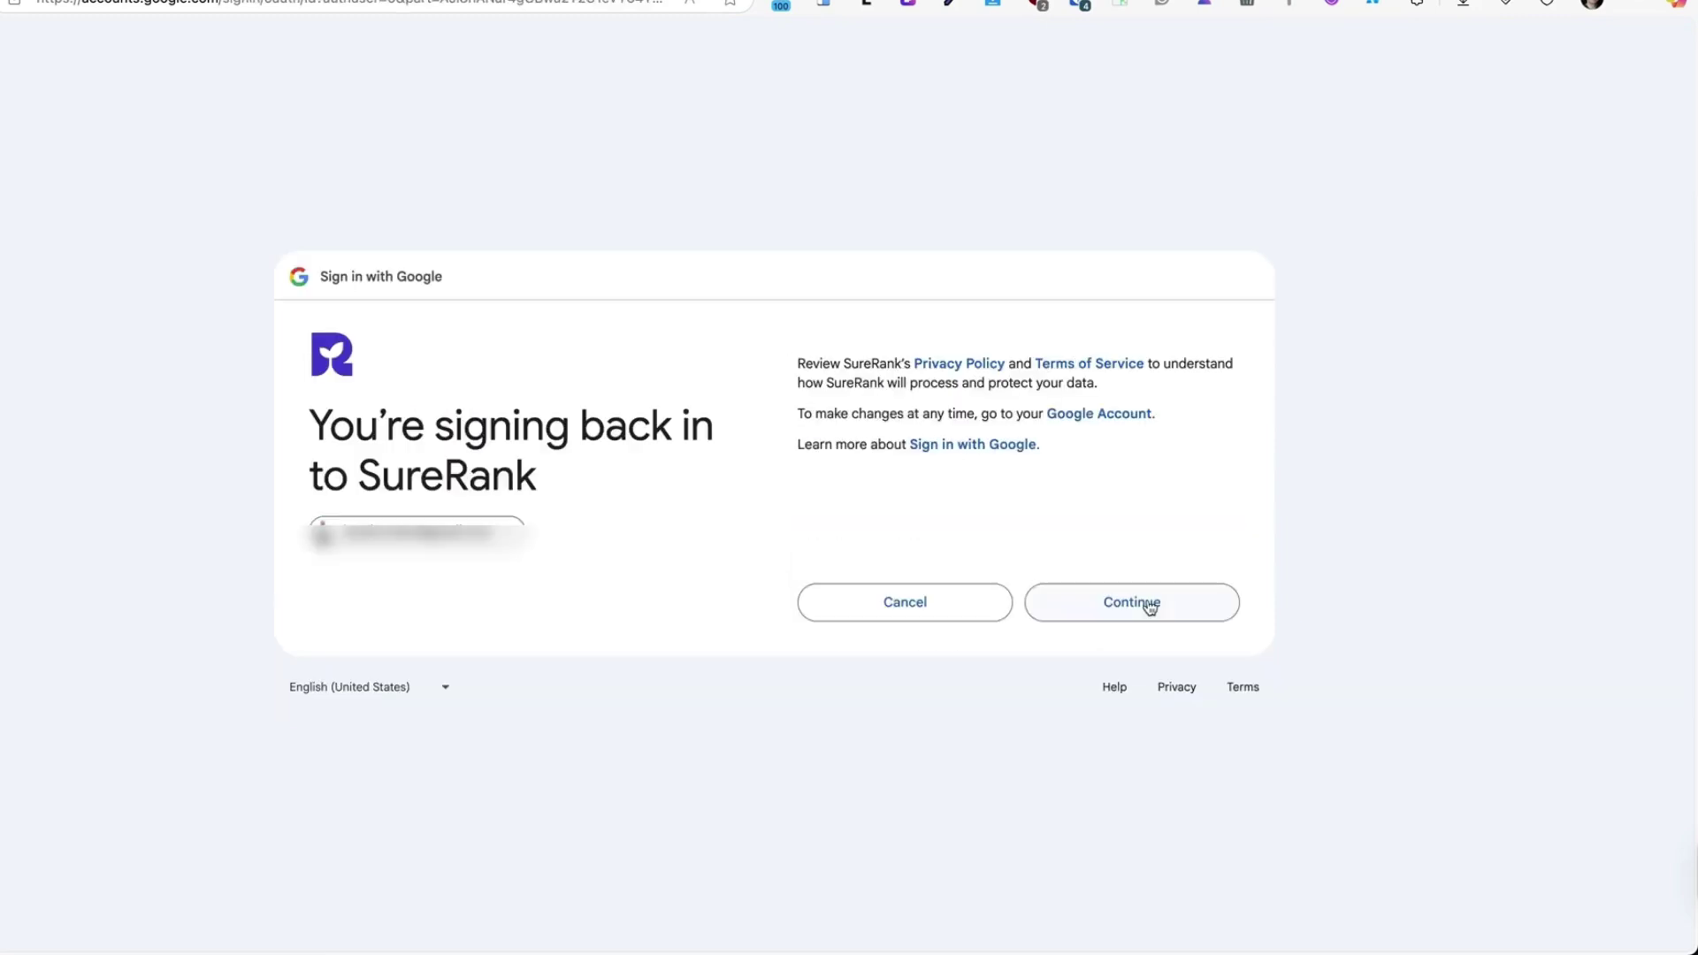
left_click(1148, 602)
left_click(1137, 652)
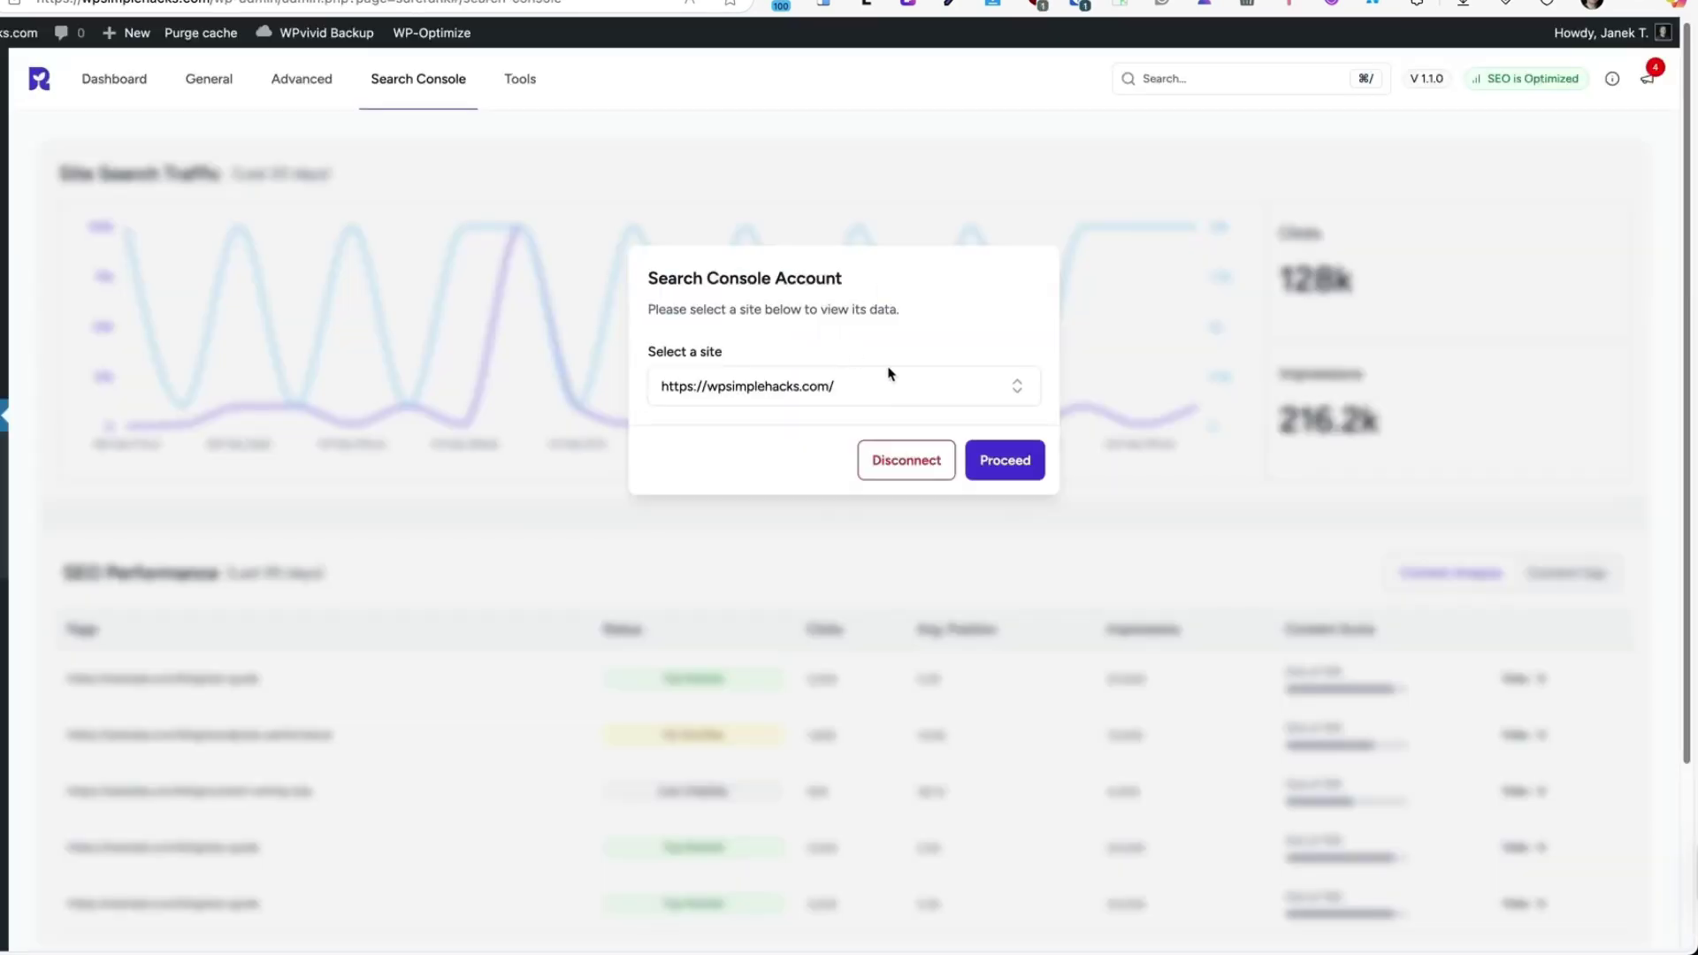
left_click(1015, 468)
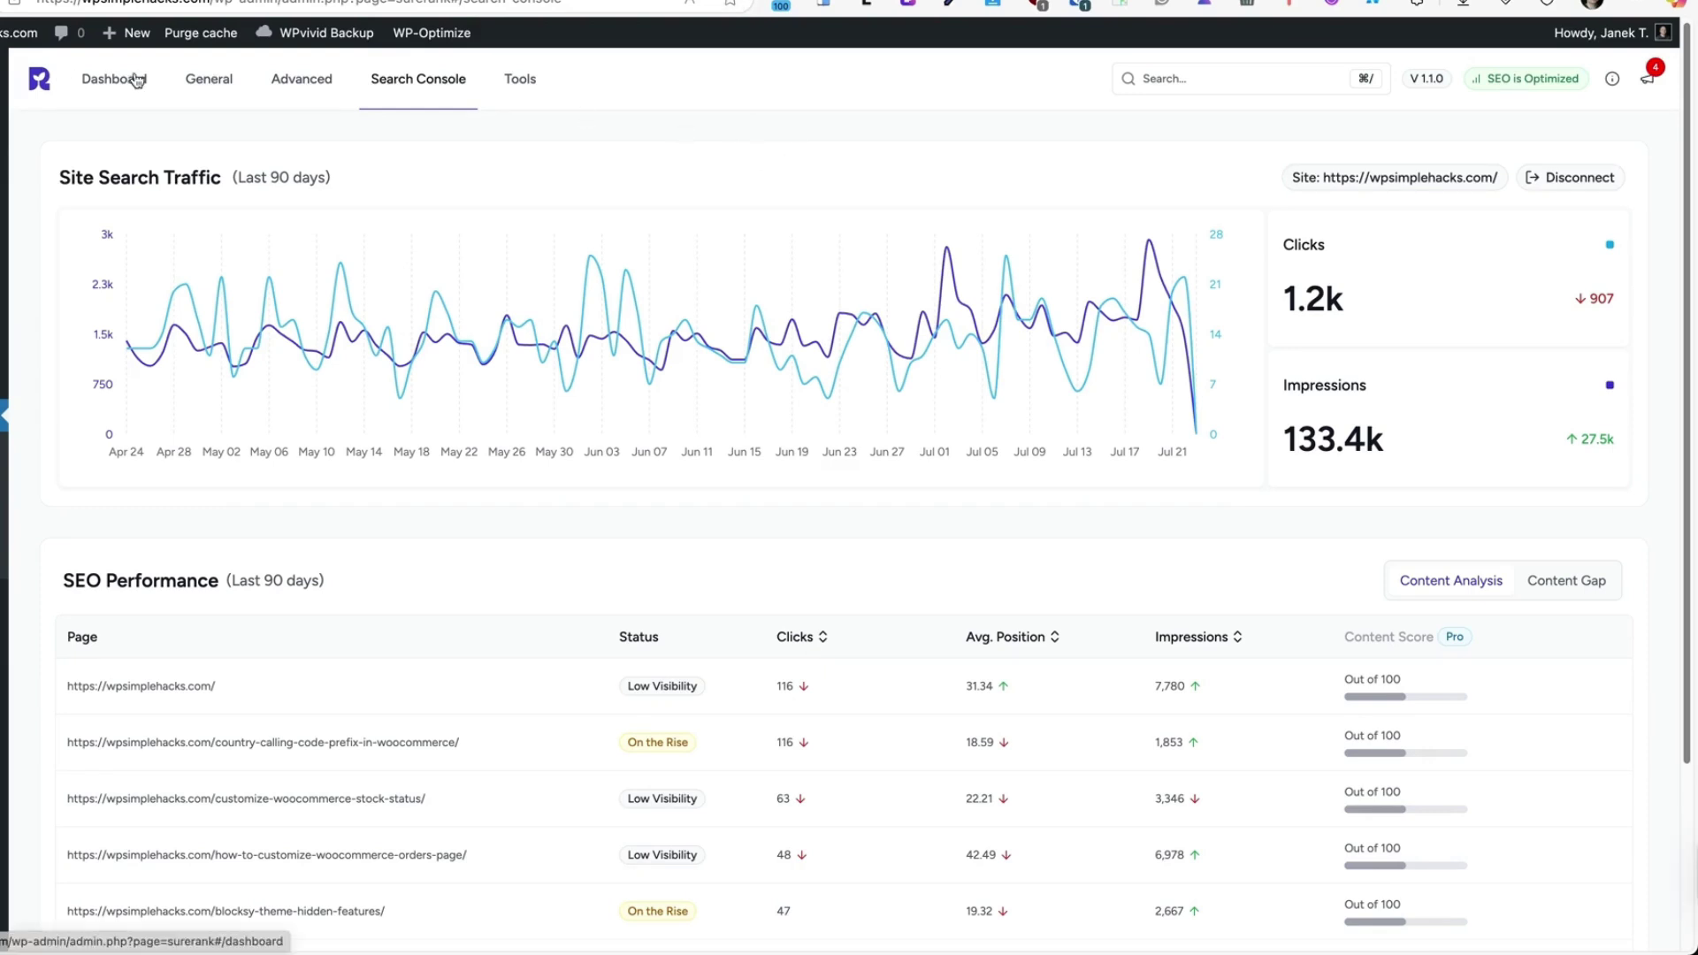
Set wordpress-tips-and-tricks.jpg as the default social image in General > Social and save.
left_click(202, 81)
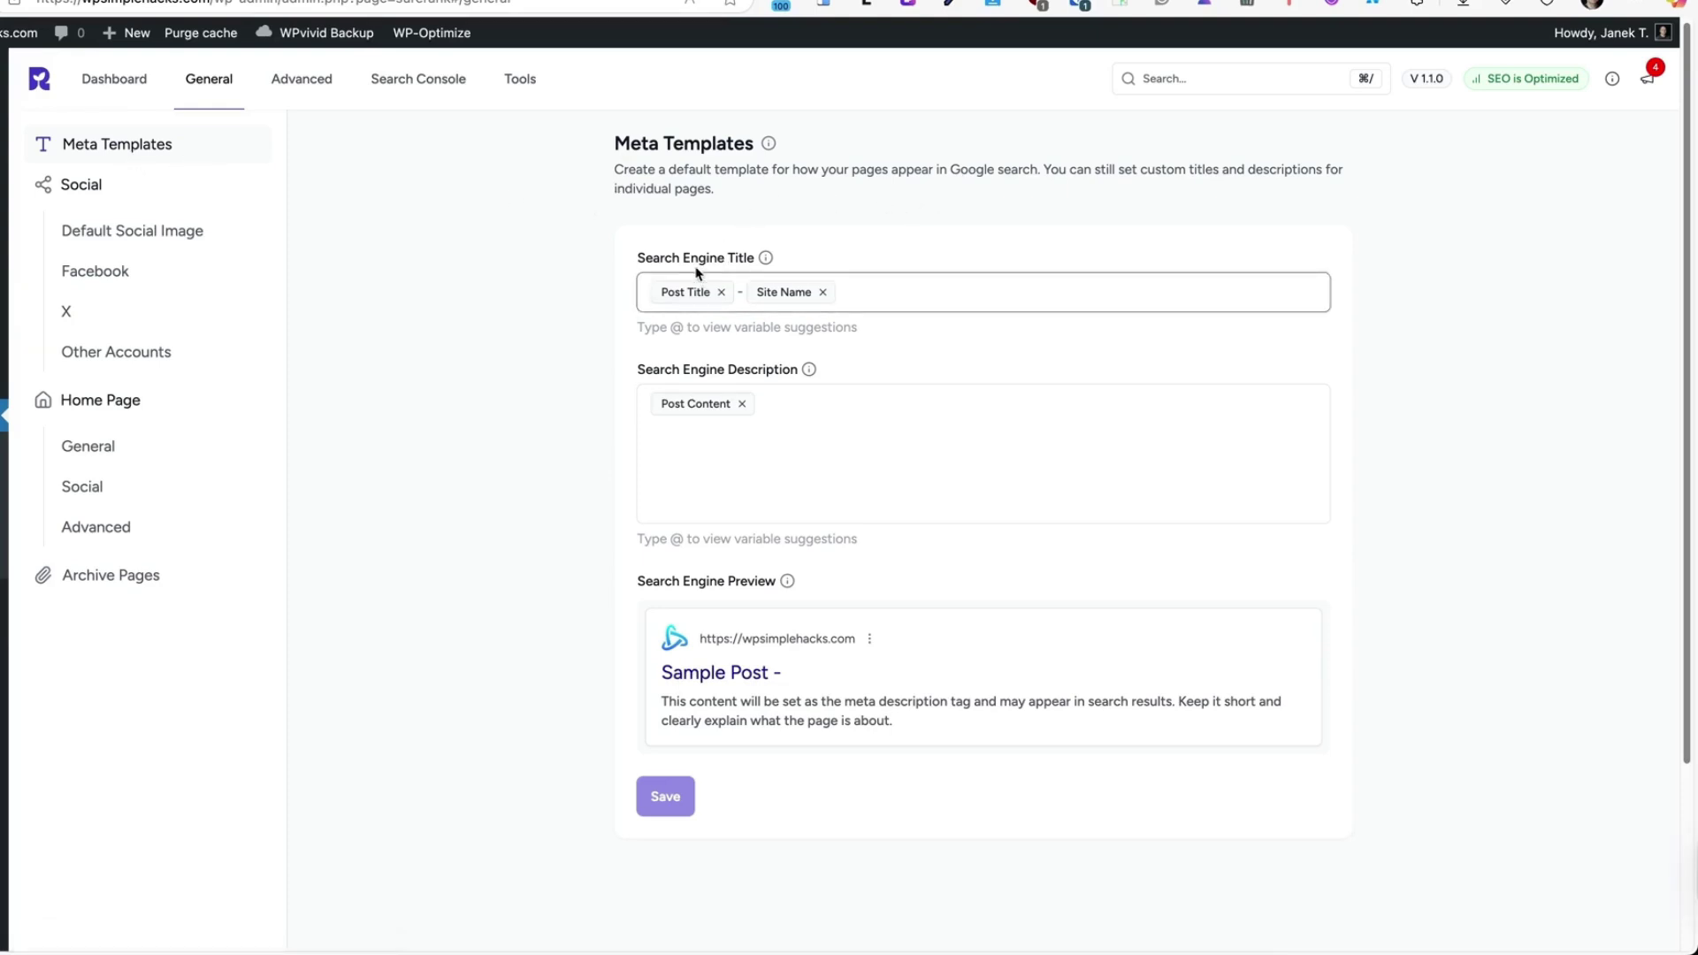
left_click(101, 191)
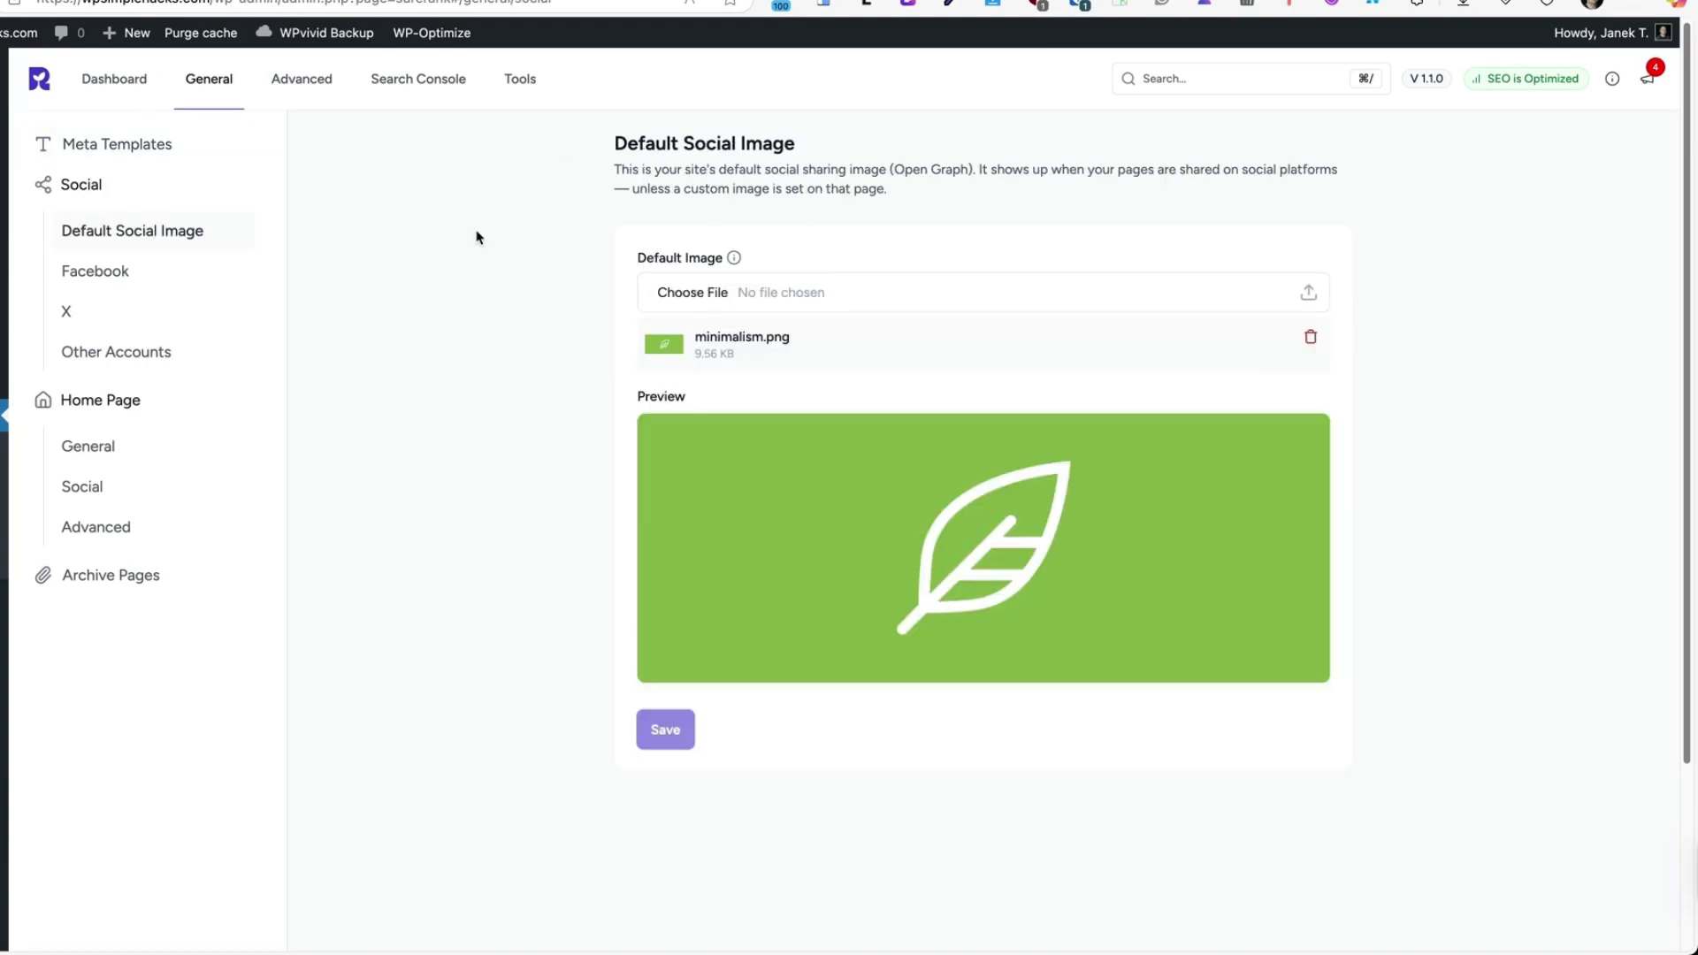
left_click(683, 292)
scroll(118, 545, "down", 20)
left_click(118, 545)
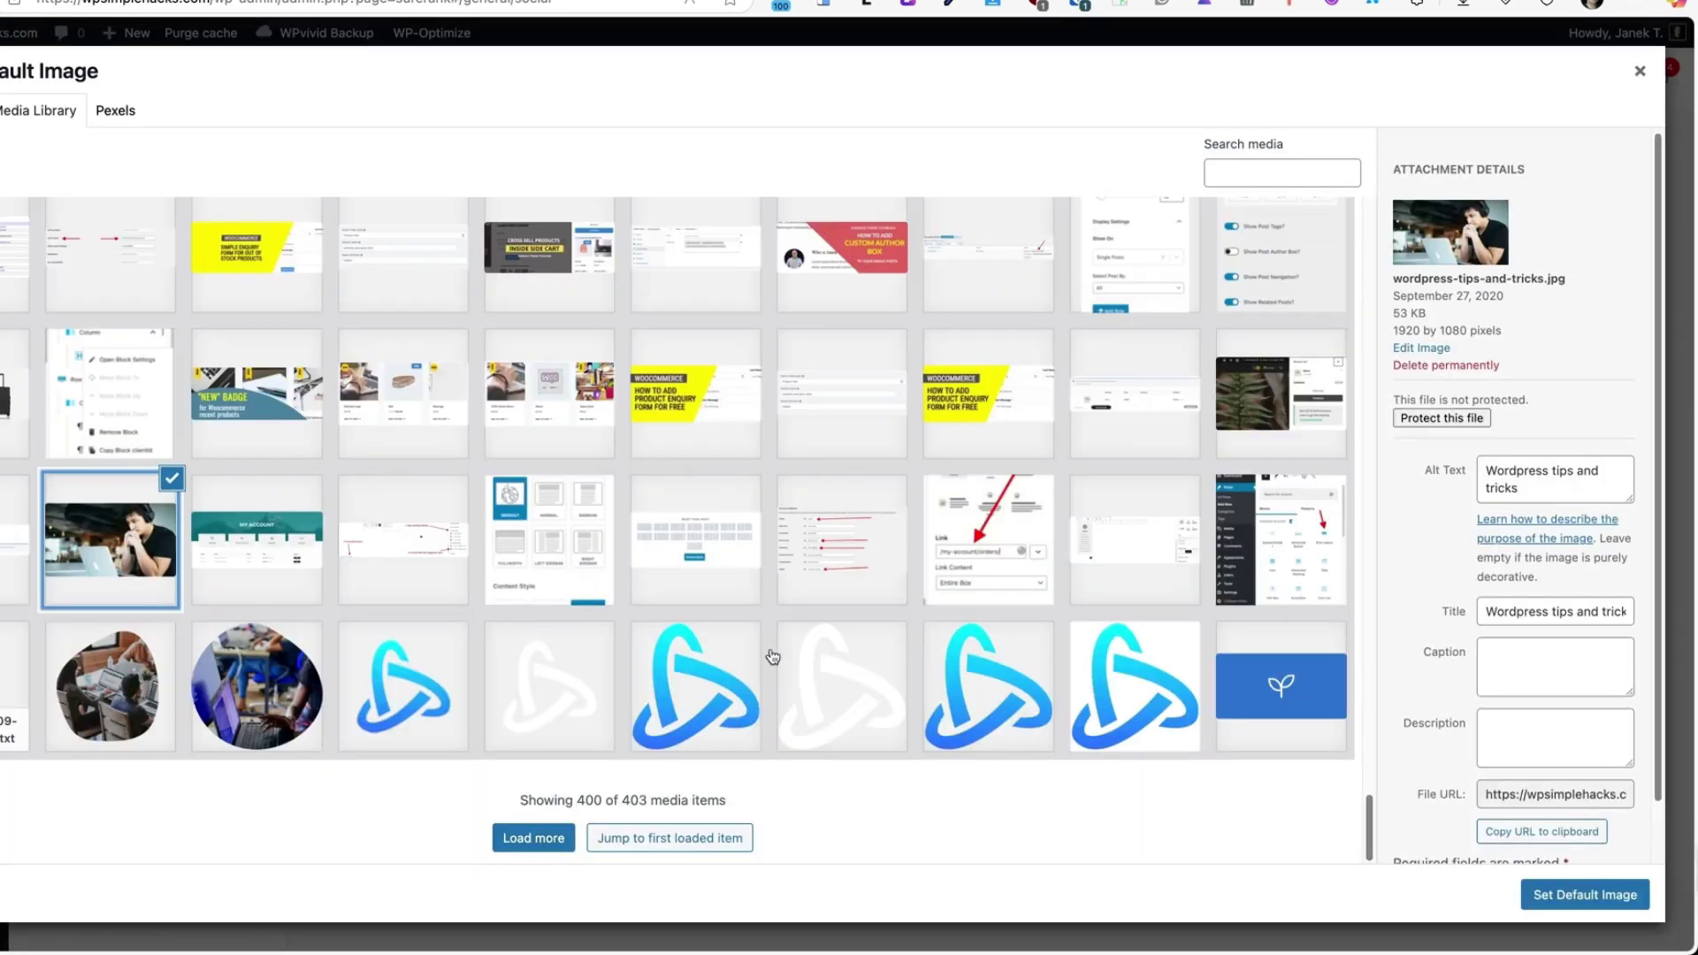
left_click(1567, 896)
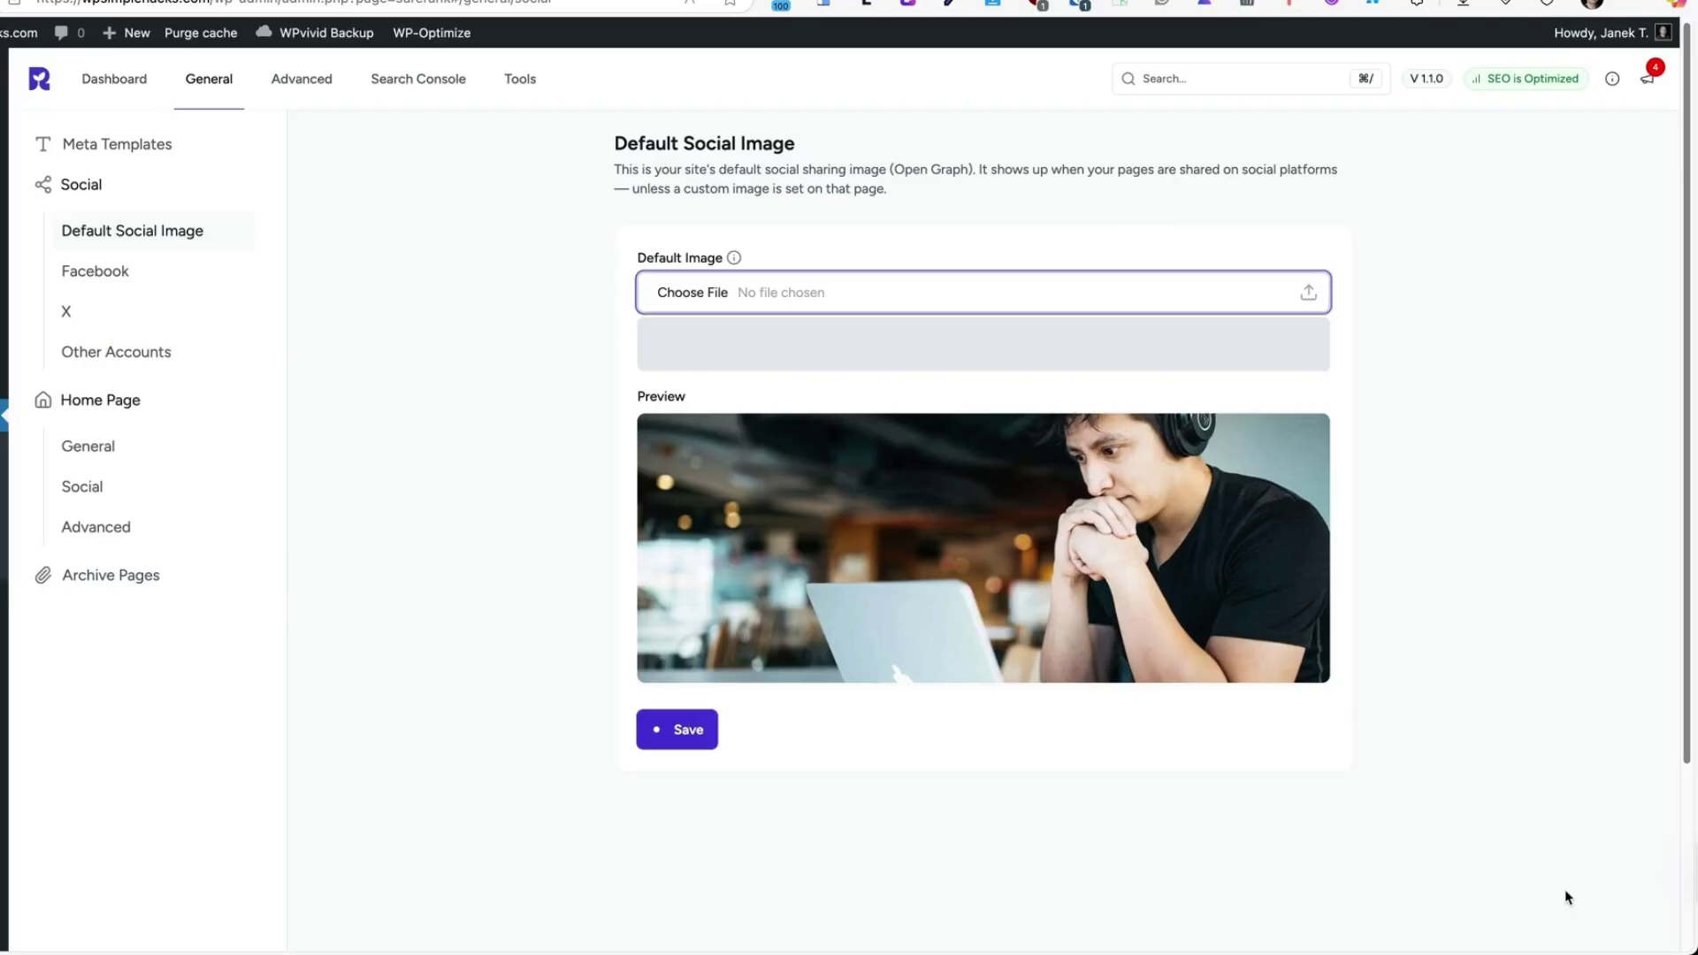
left_click(686, 725)
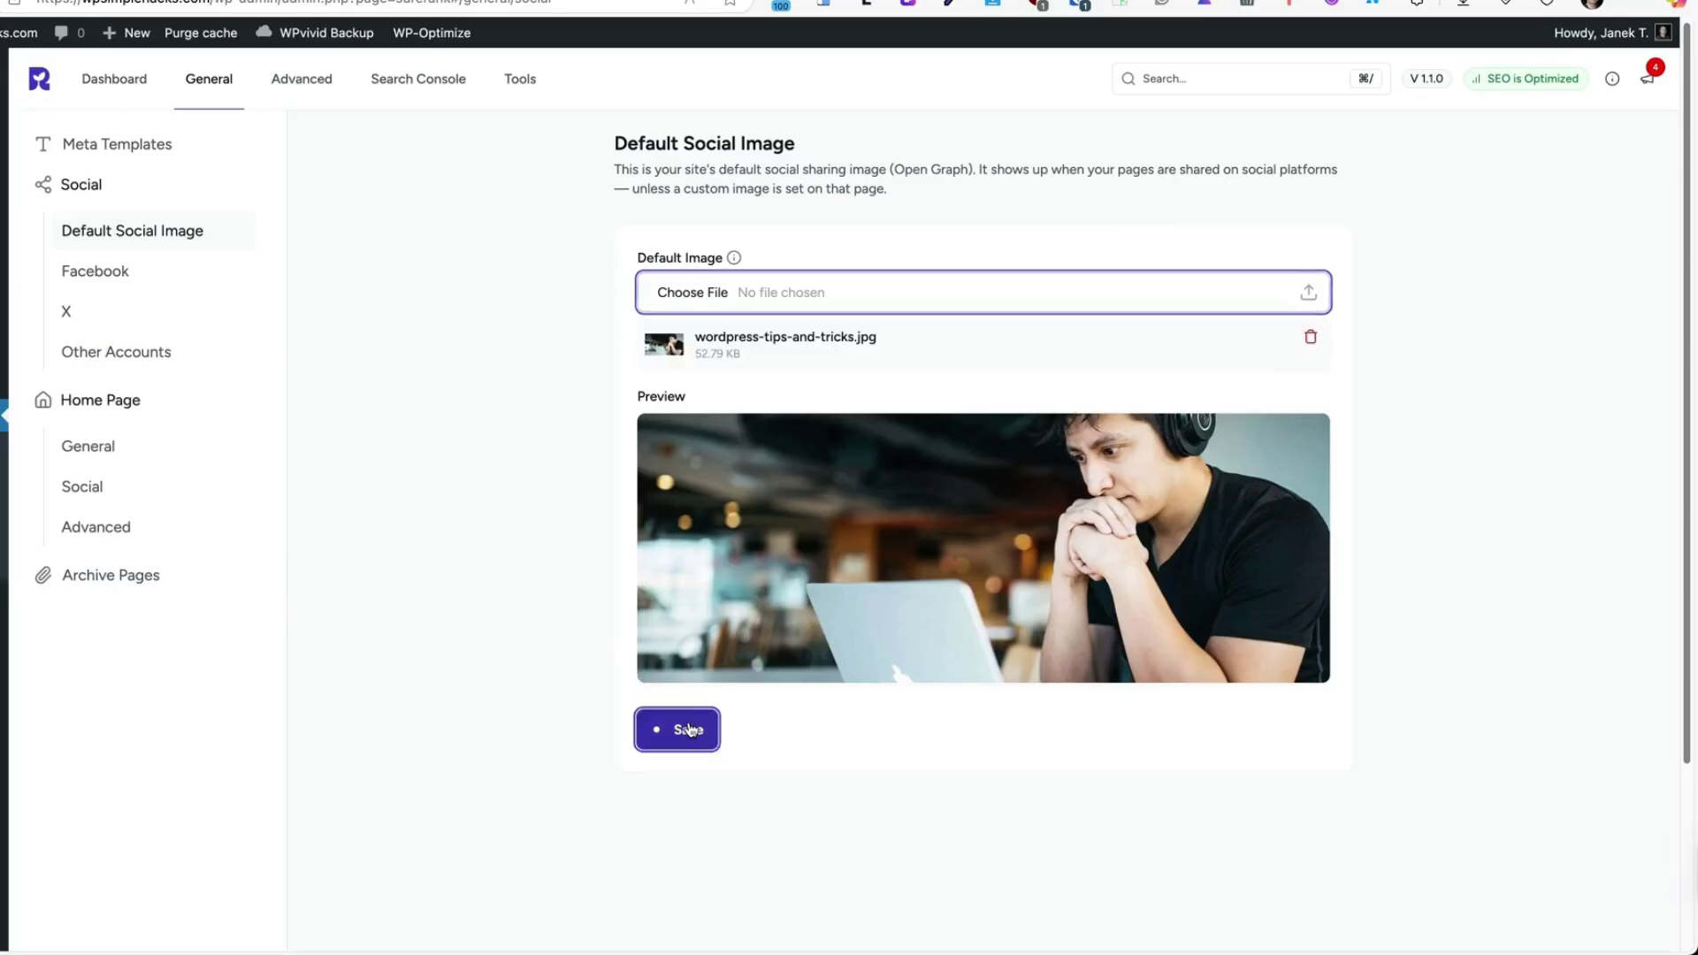
Review Facebook and X settings, keeping Summary Large Image, then Other Accounts, Home Page, Archive Pages.
left_click(96, 274)
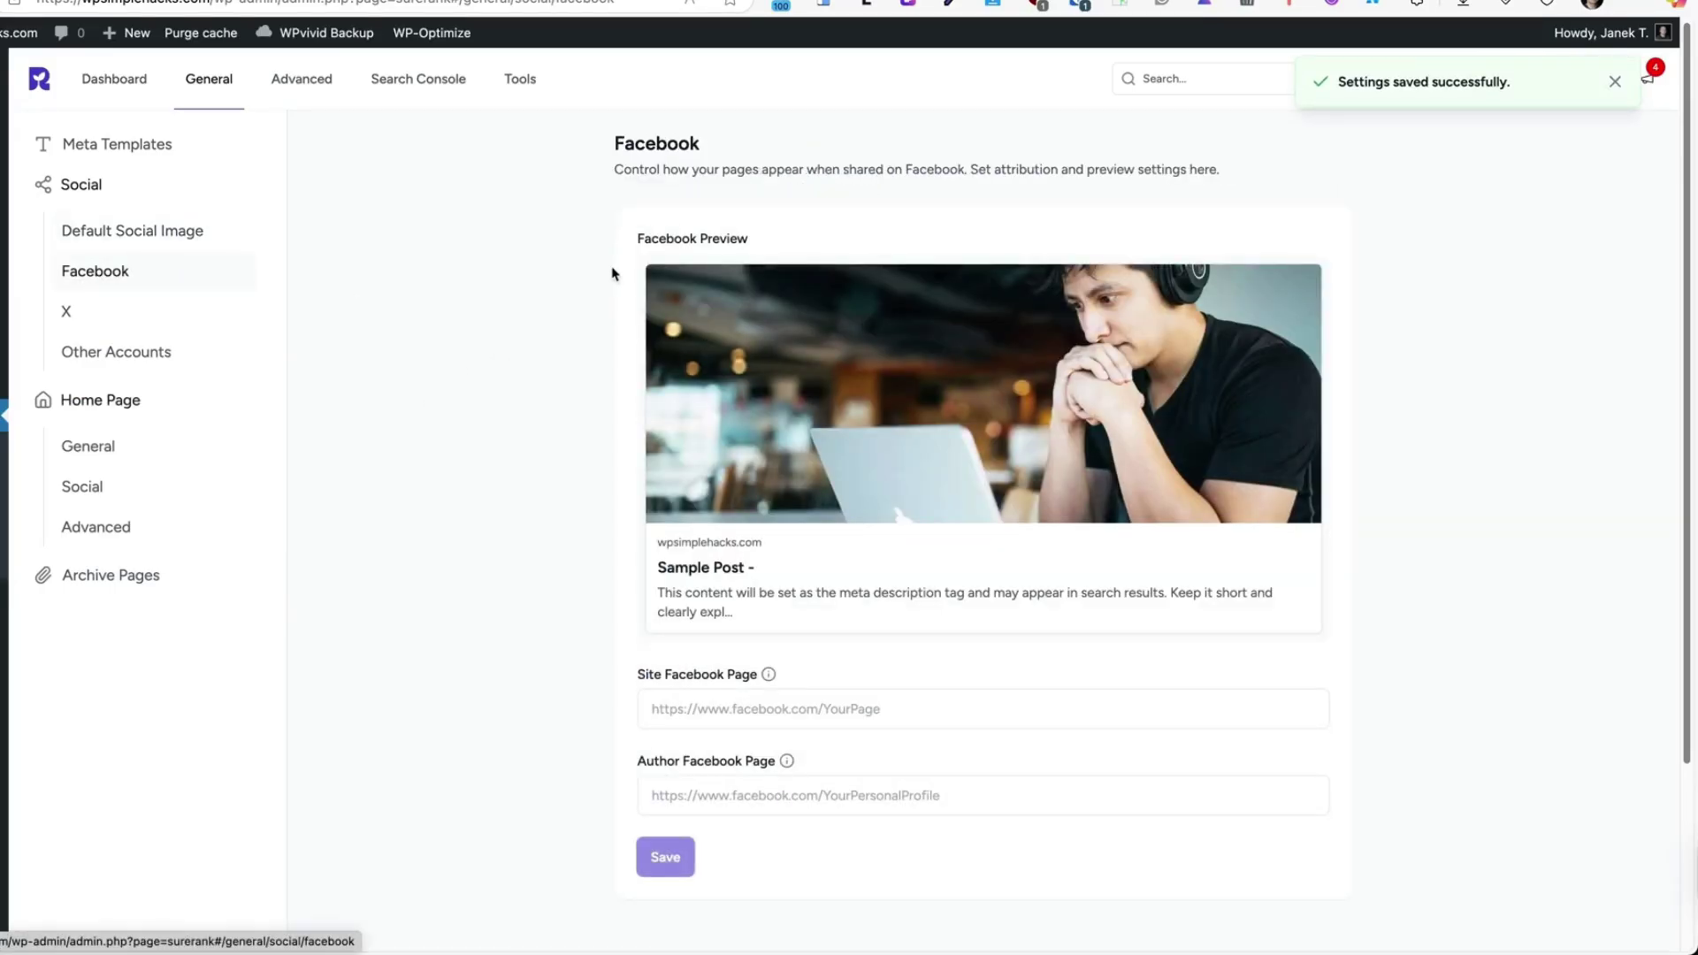
left_click(95, 317)
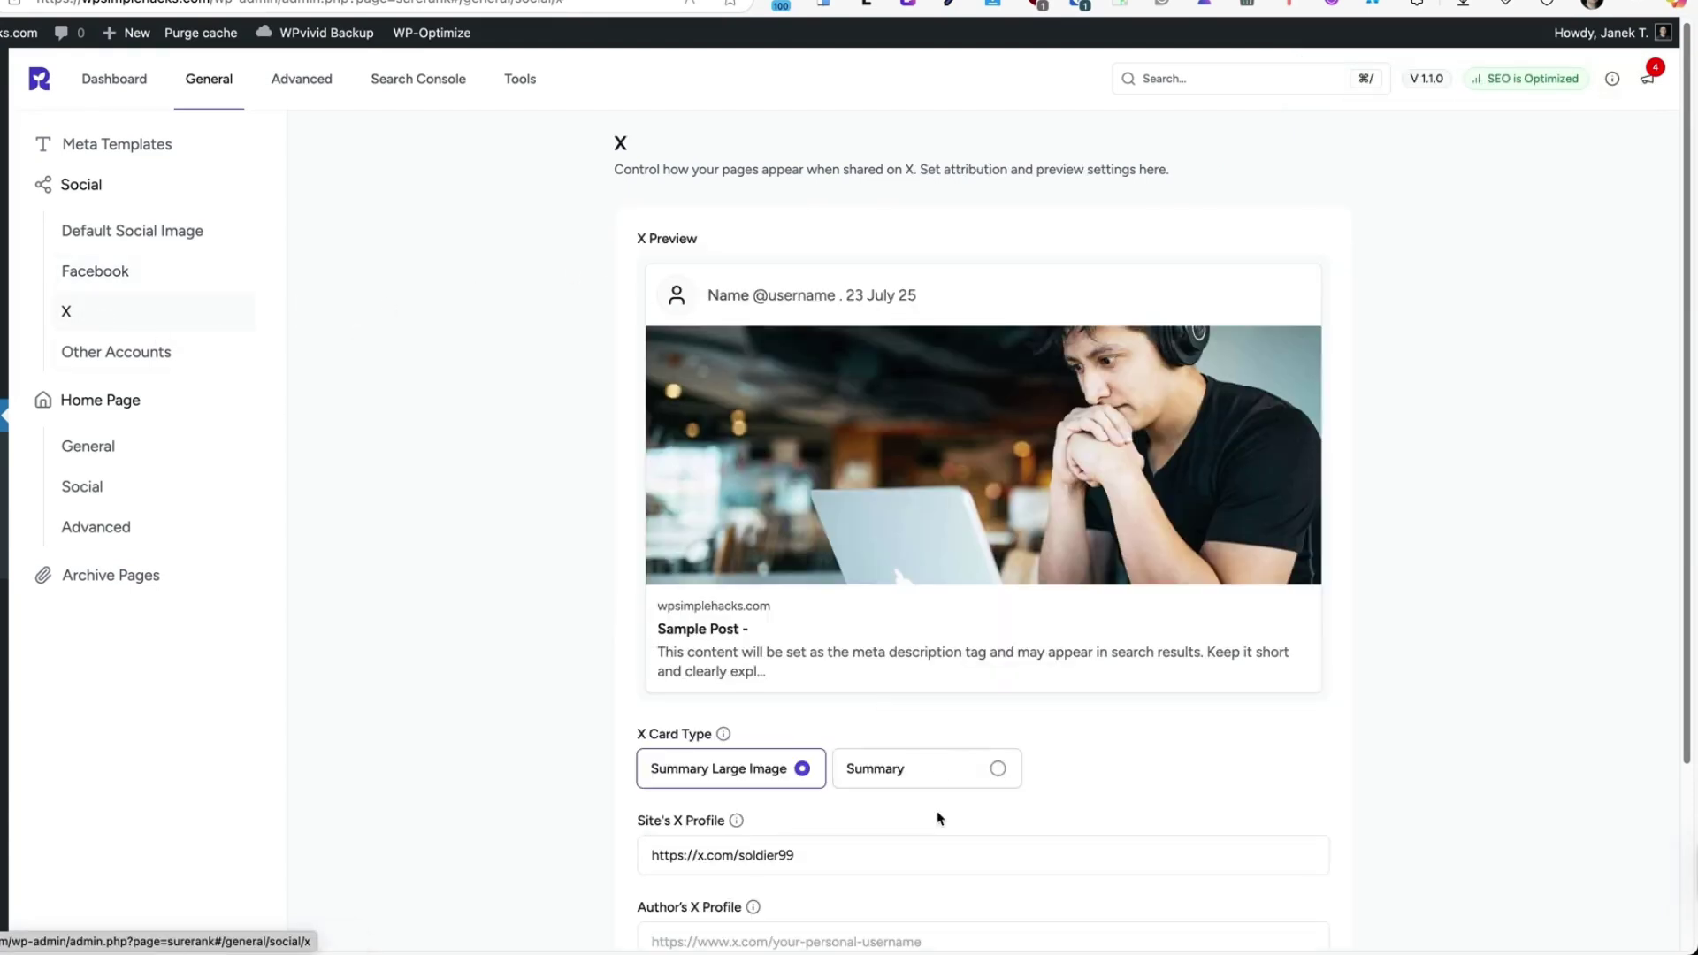
left_click(948, 786)
left_click(762, 545)
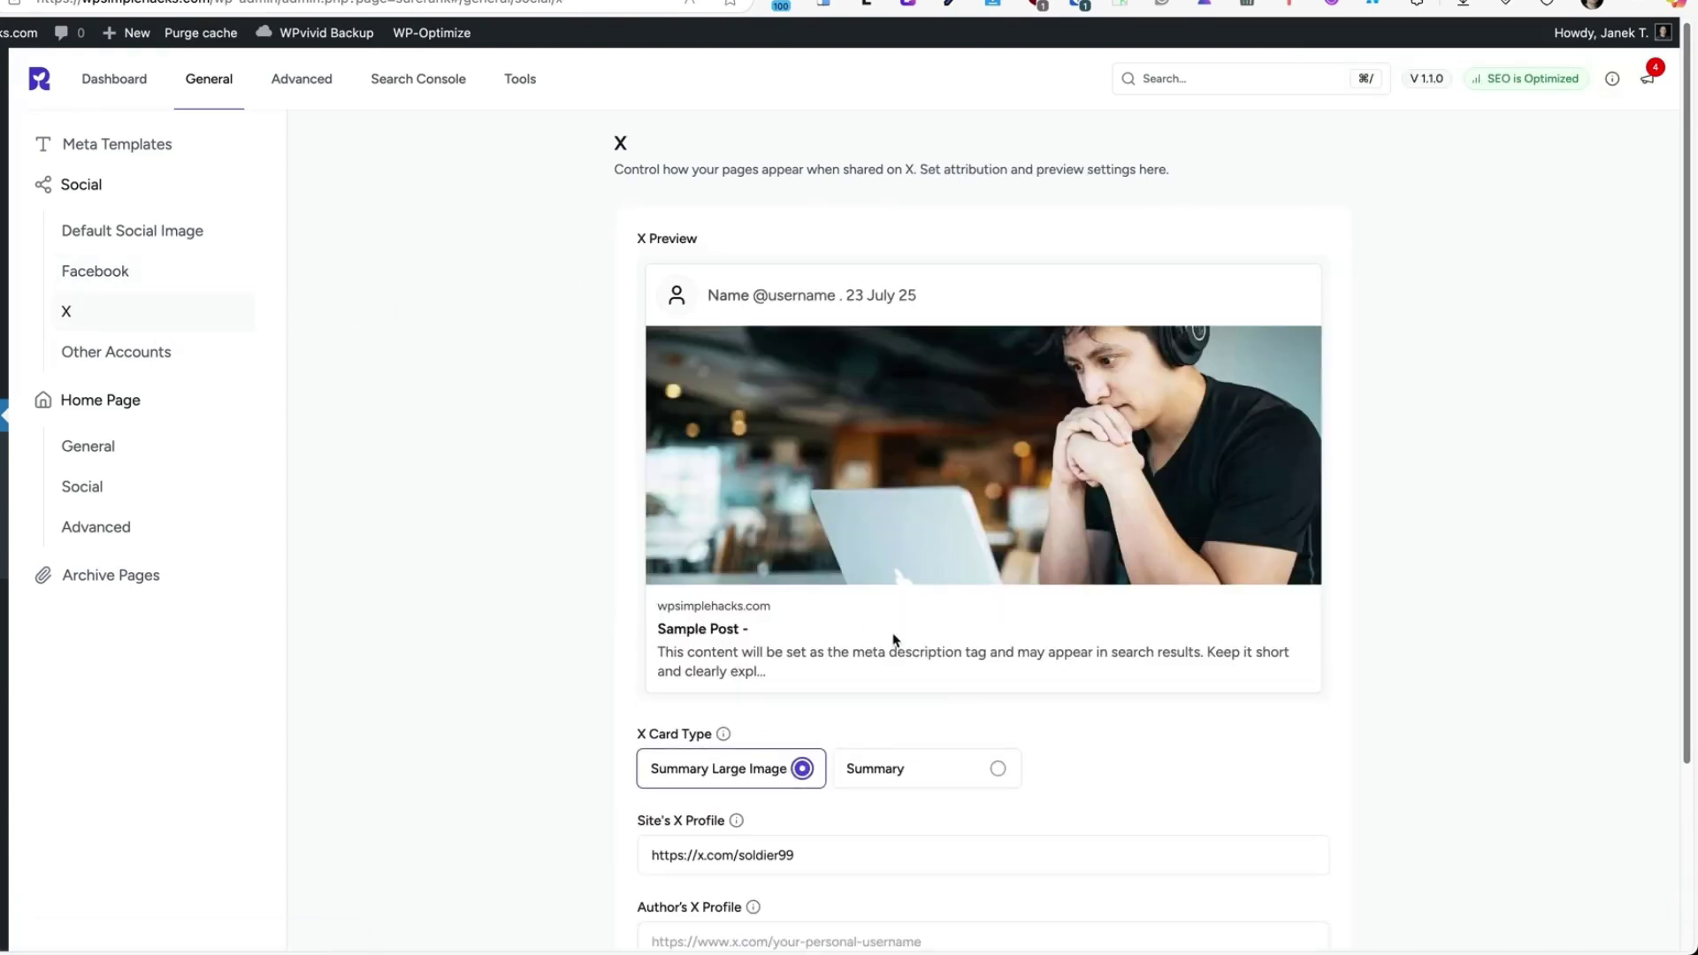
left_click(924, 780)
left_click(712, 541)
scroll(531, 522, "down", 3)
scroll(504, 523, "up", 2)
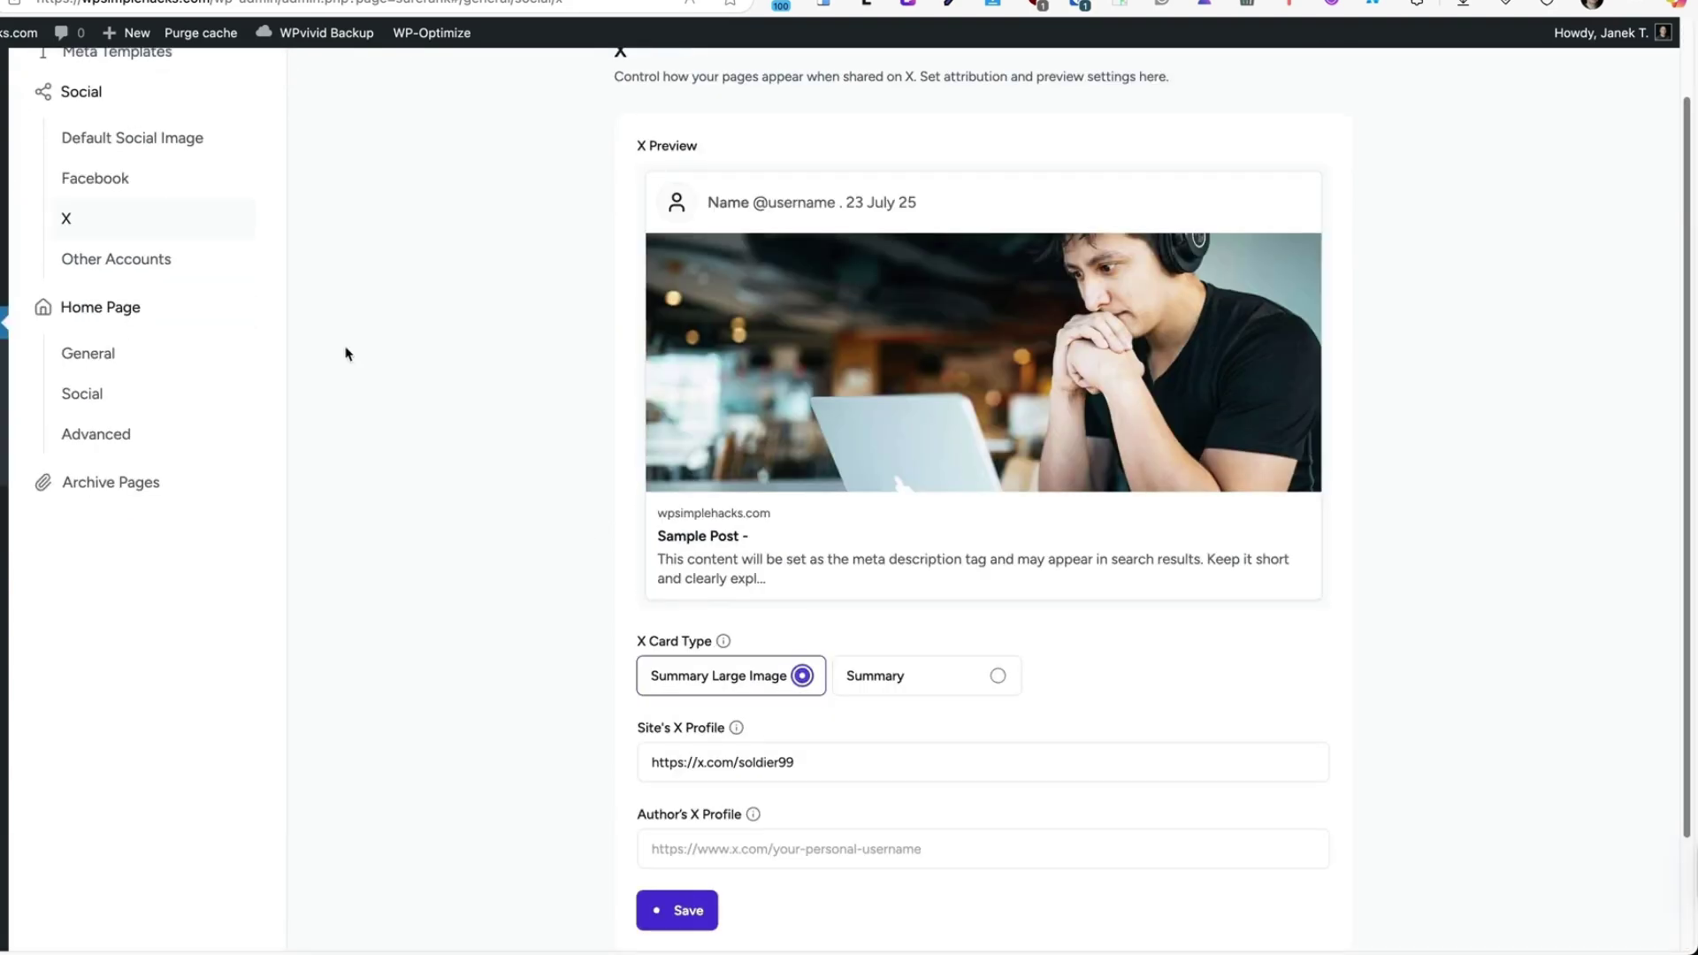
left_click(115, 259)
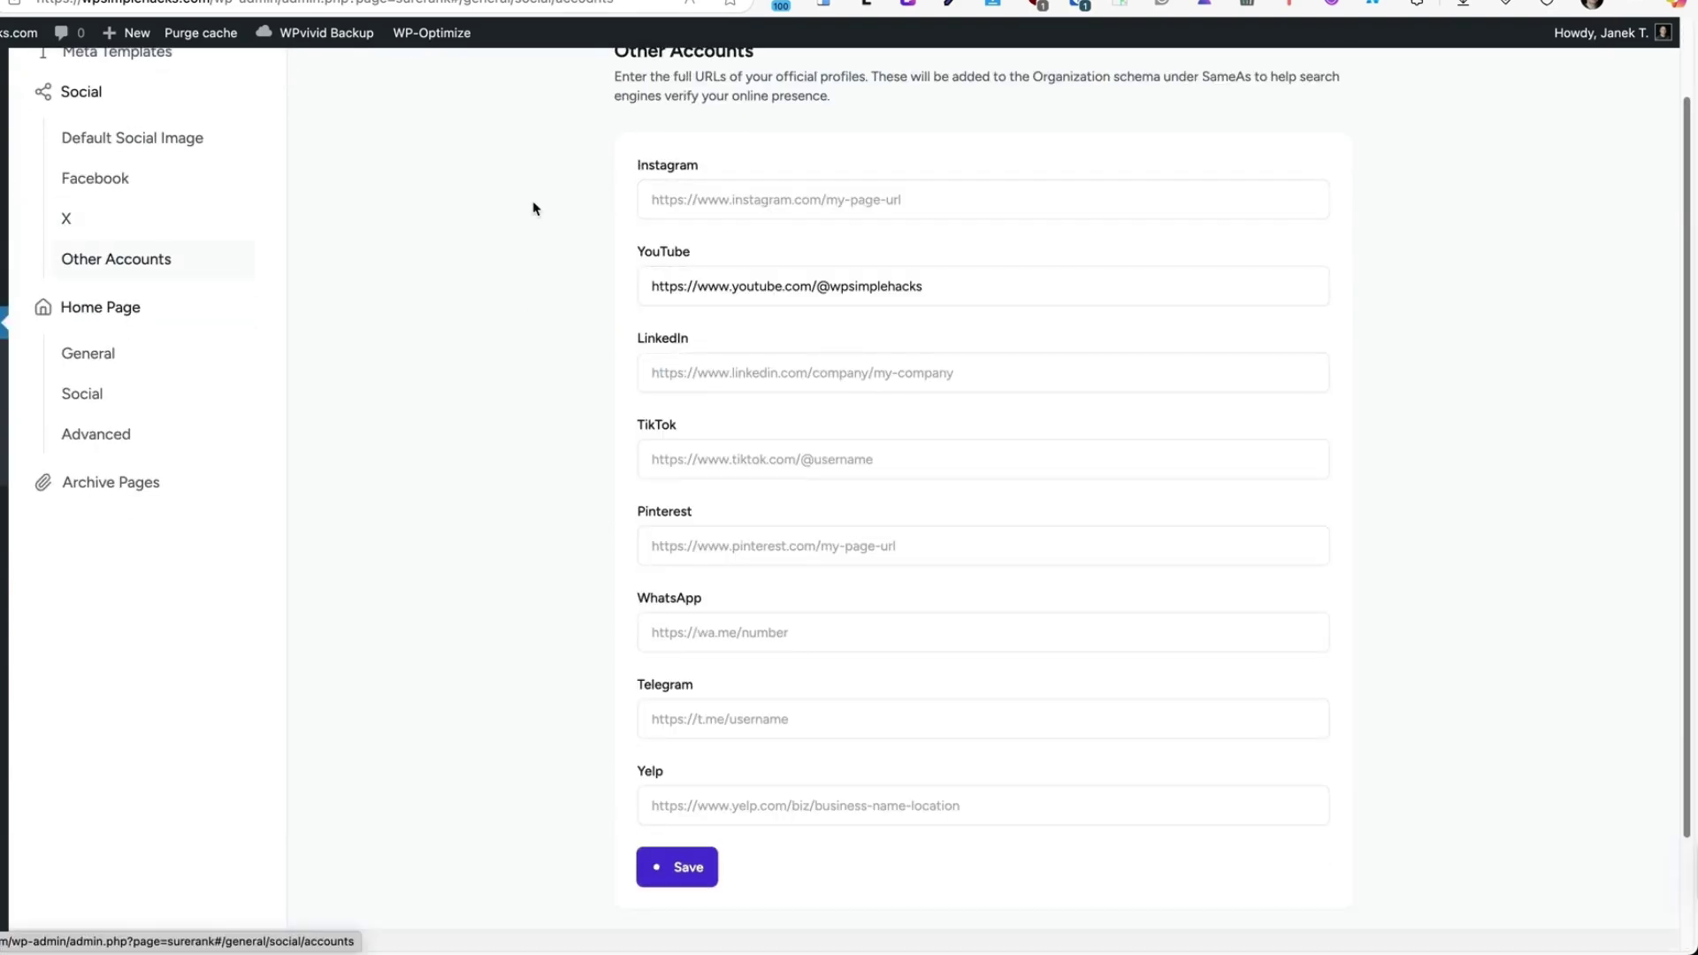
left_click(104, 308)
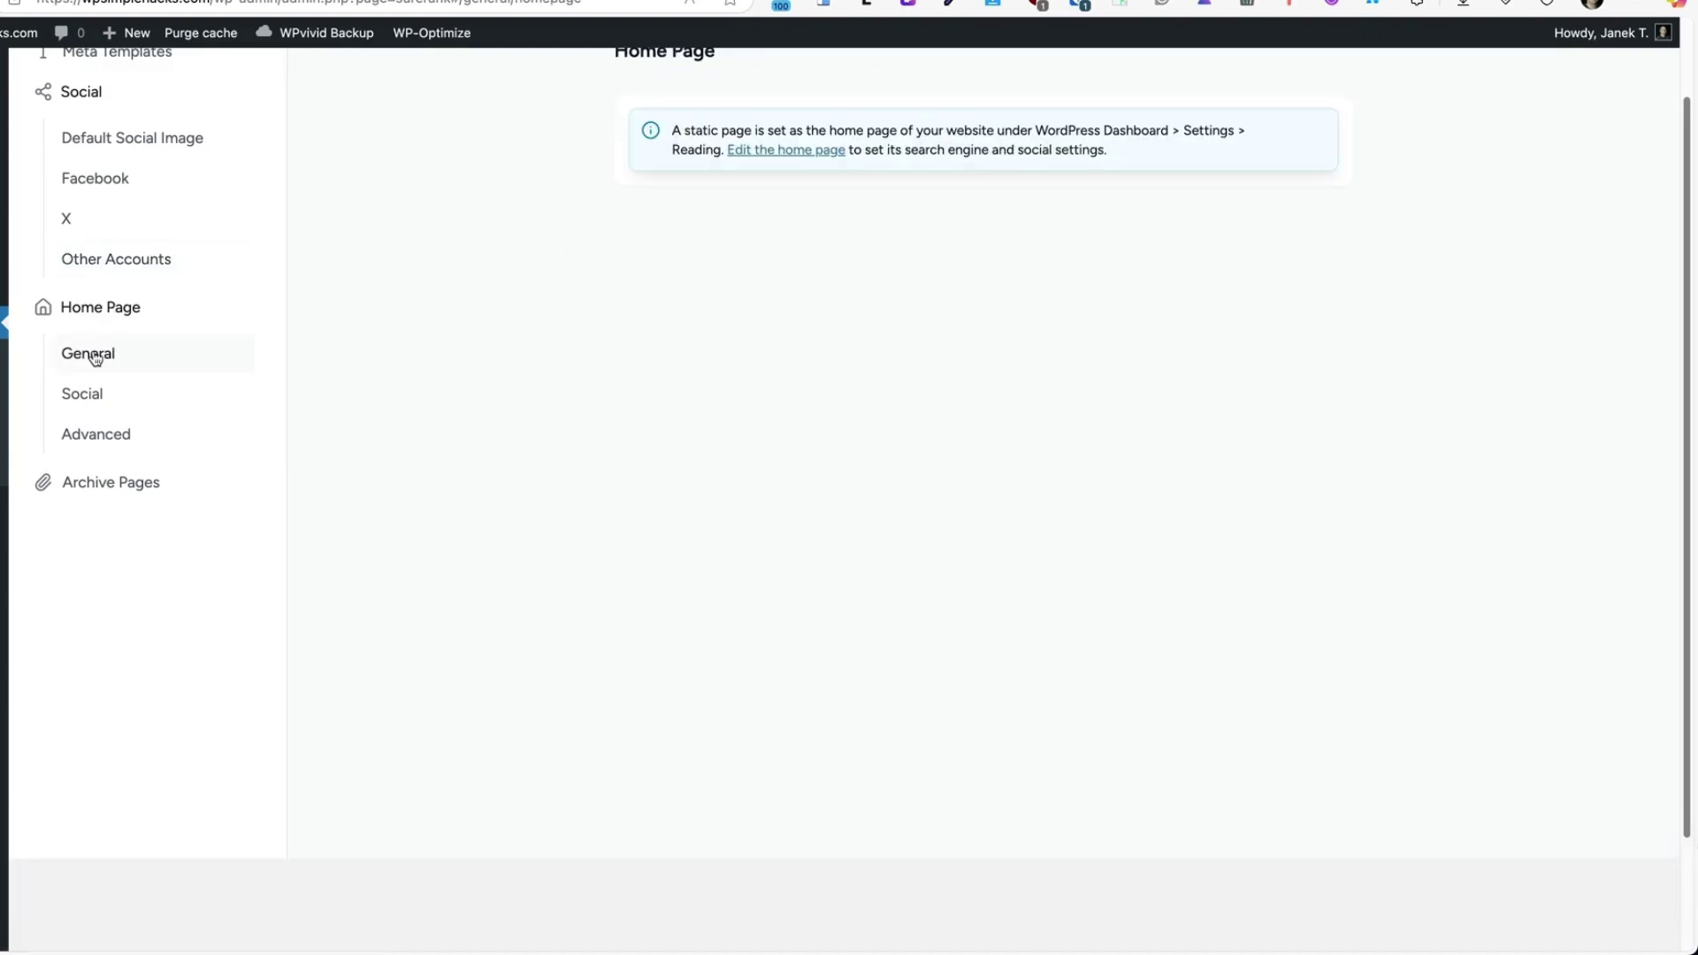
left_click(111, 482)
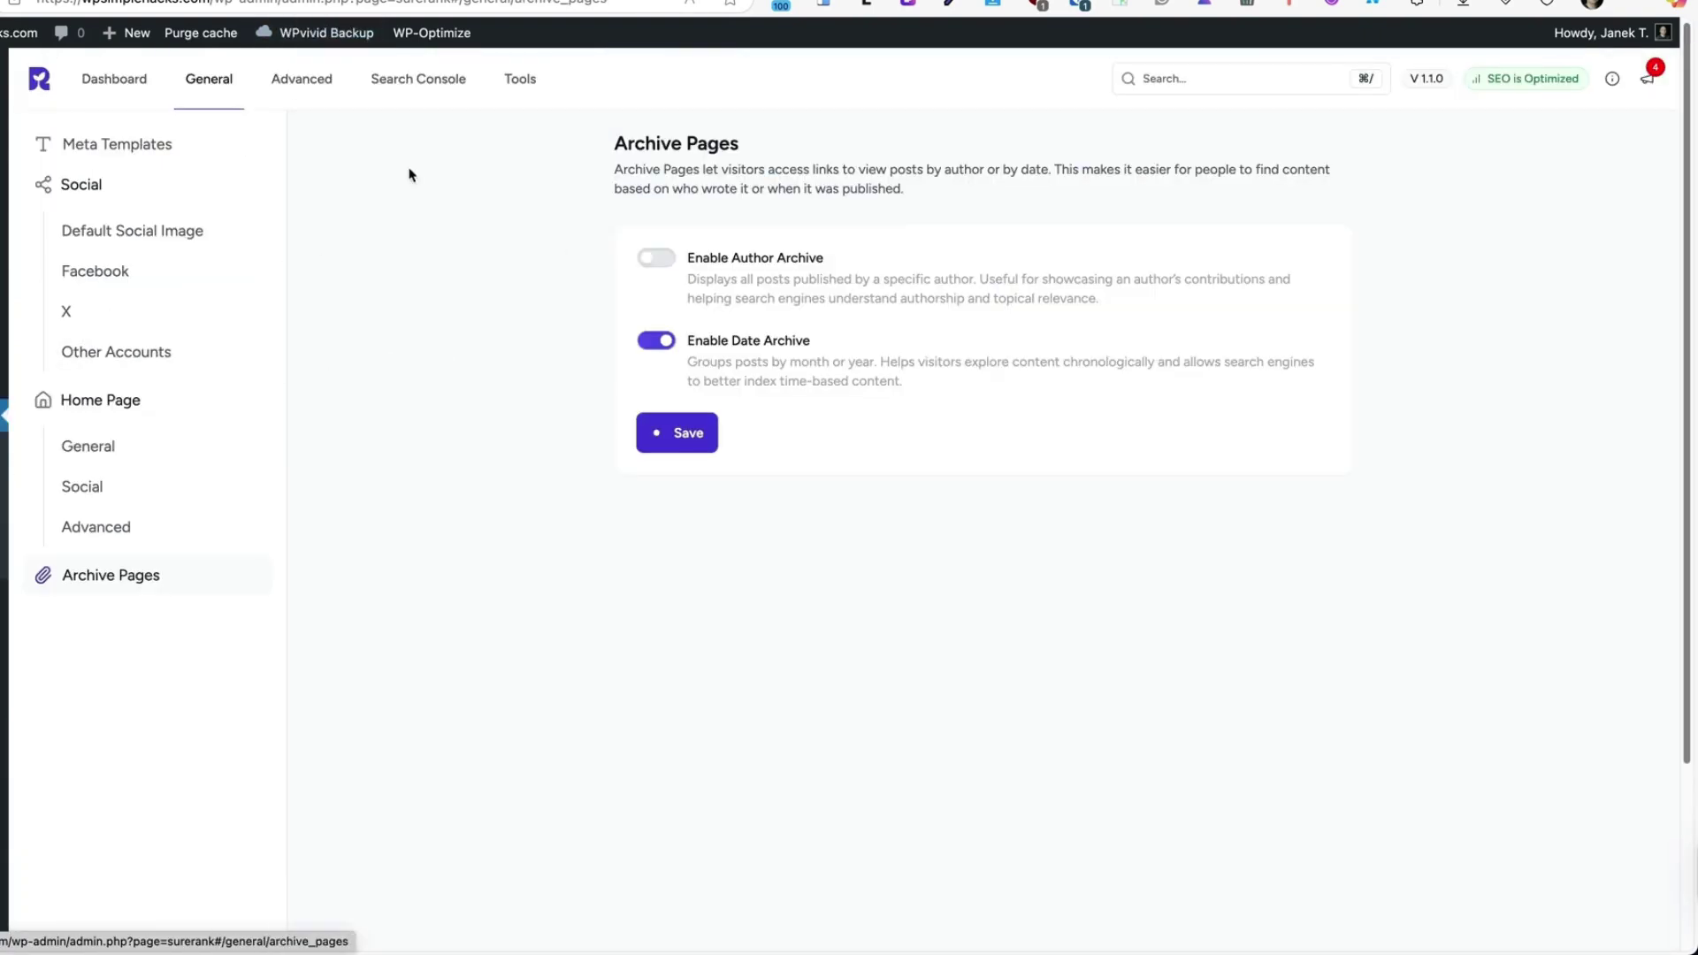
In Robot Instructions, turn off noindex for Media, enable it for Content Blocks, and save.
left_click(307, 81)
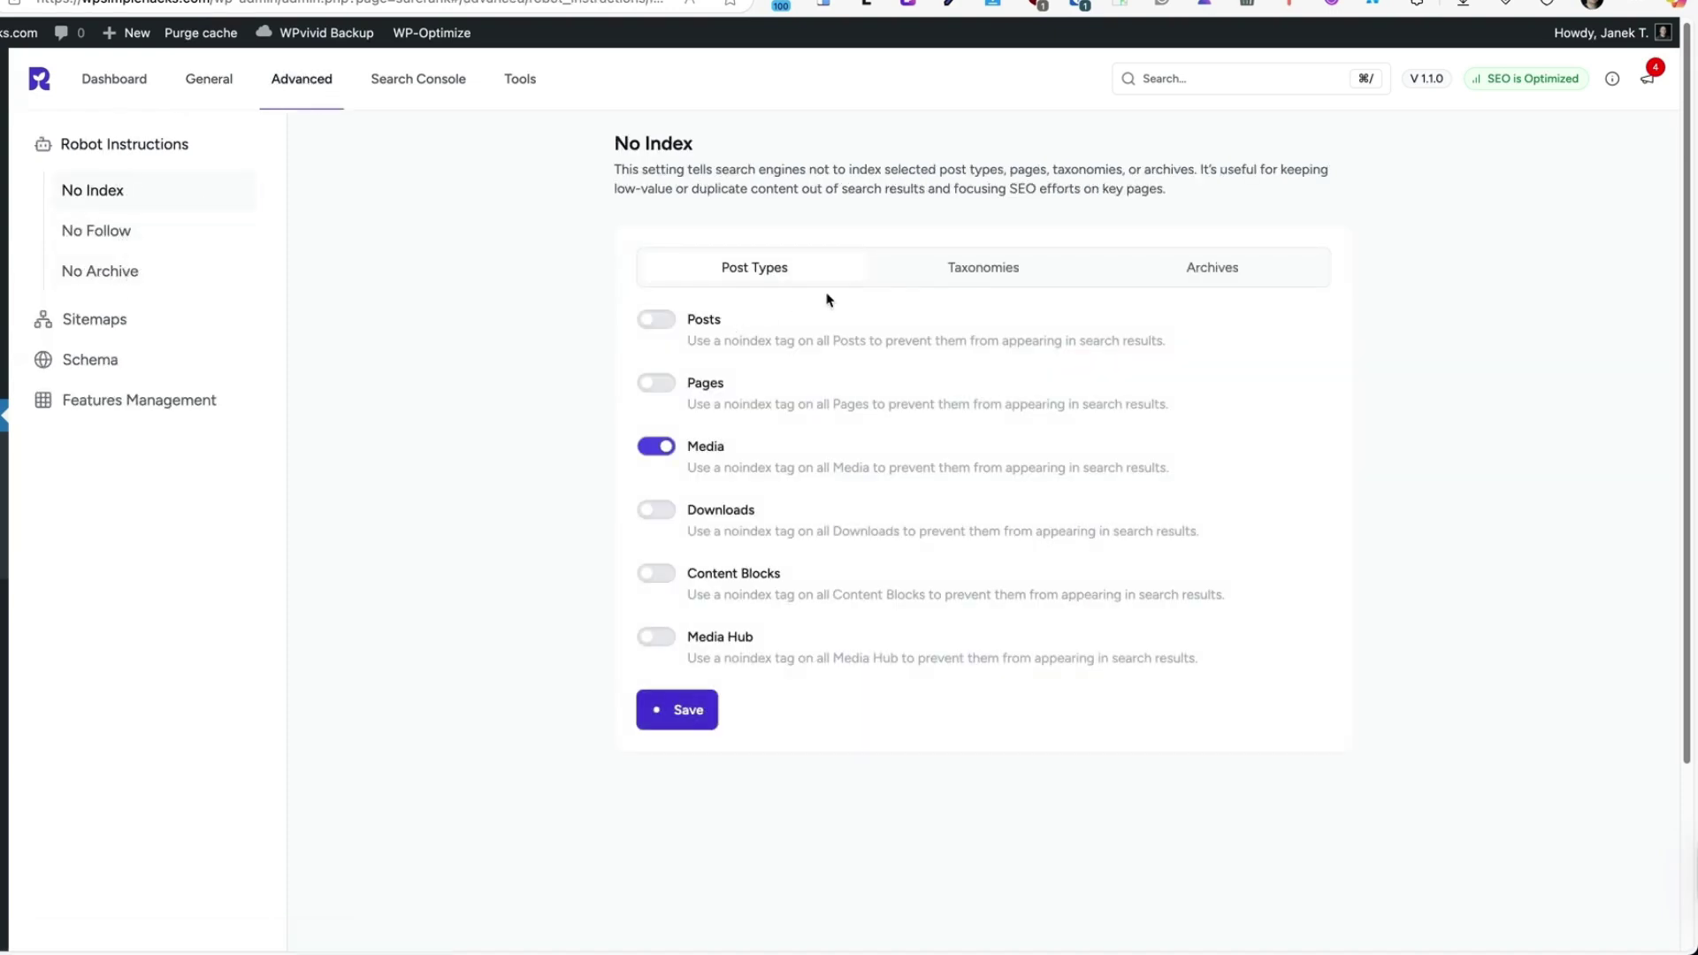
left_click(662, 447)
left_click(660, 577)
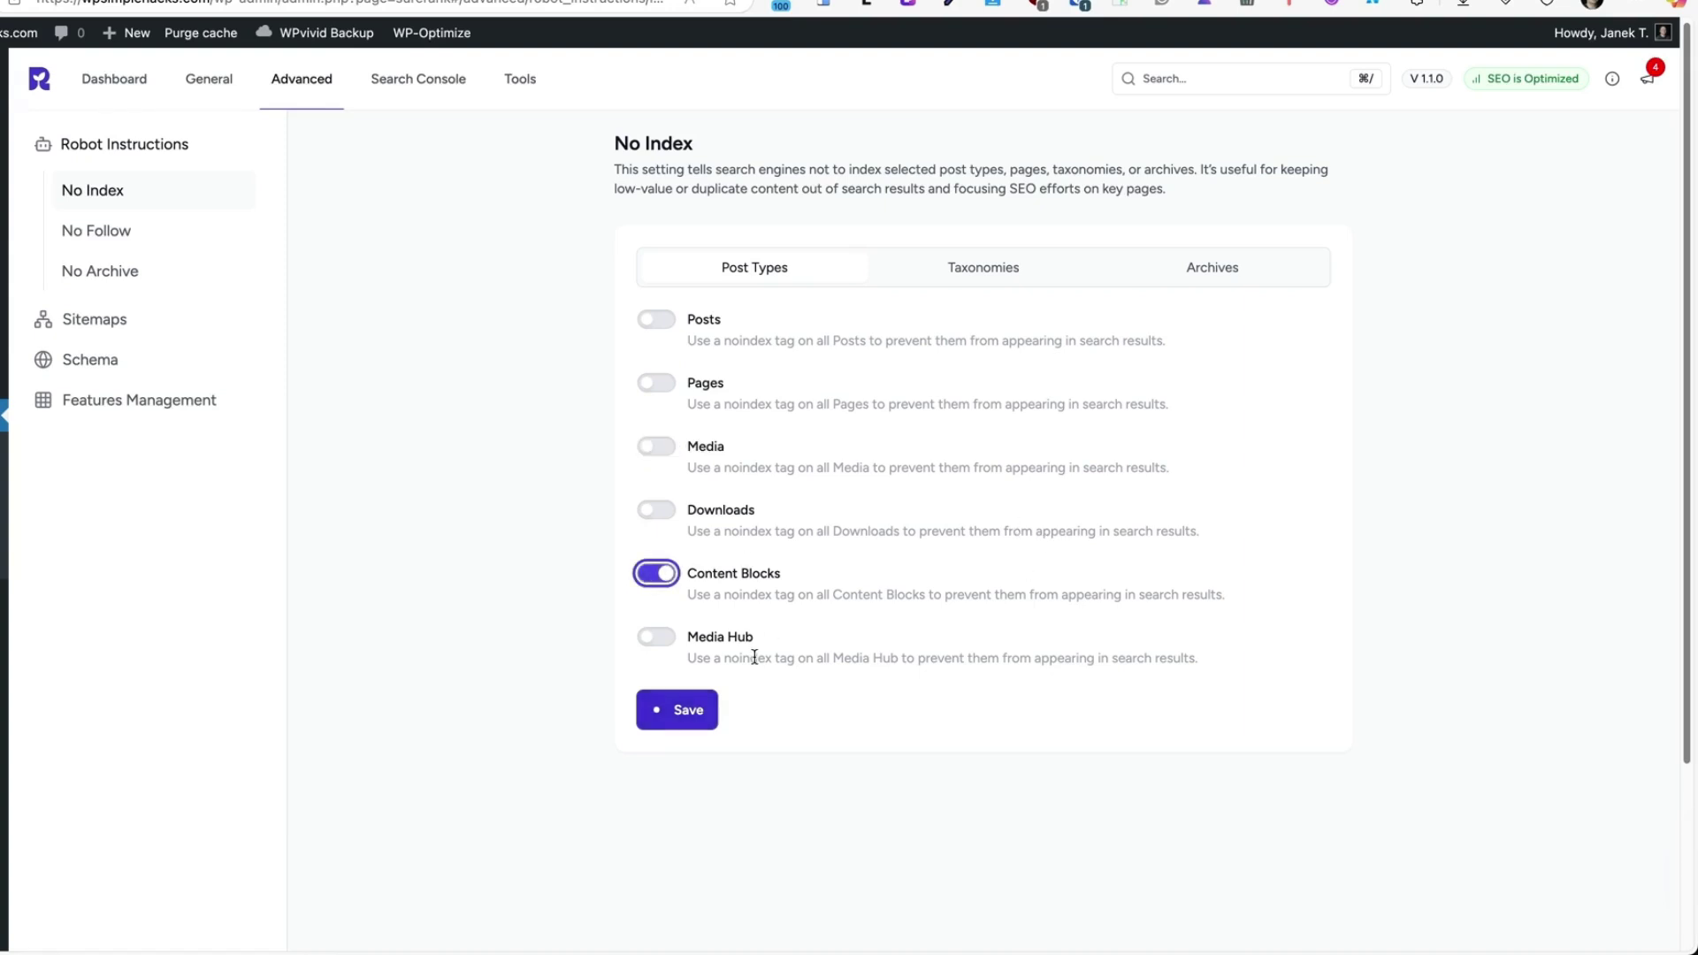
left_click(664, 709)
Review the noindex Taxonomies and Archives tabs, then the No Follow and No Archive settings.
left_click(952, 259)
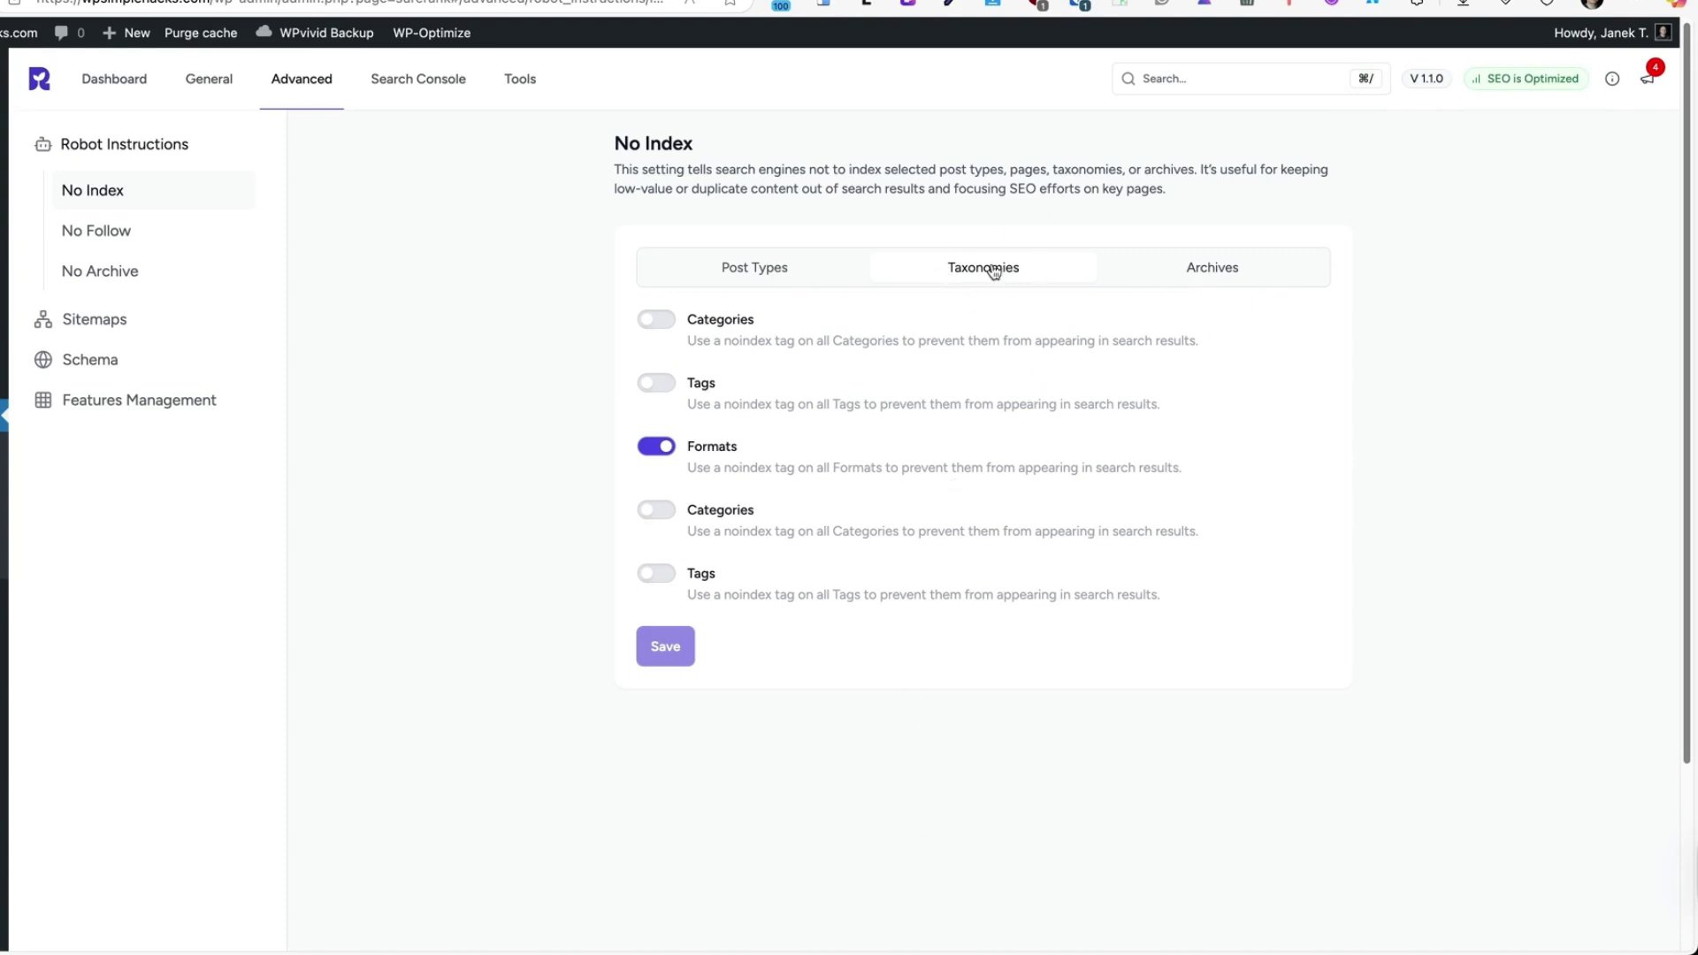
left_click(1242, 272)
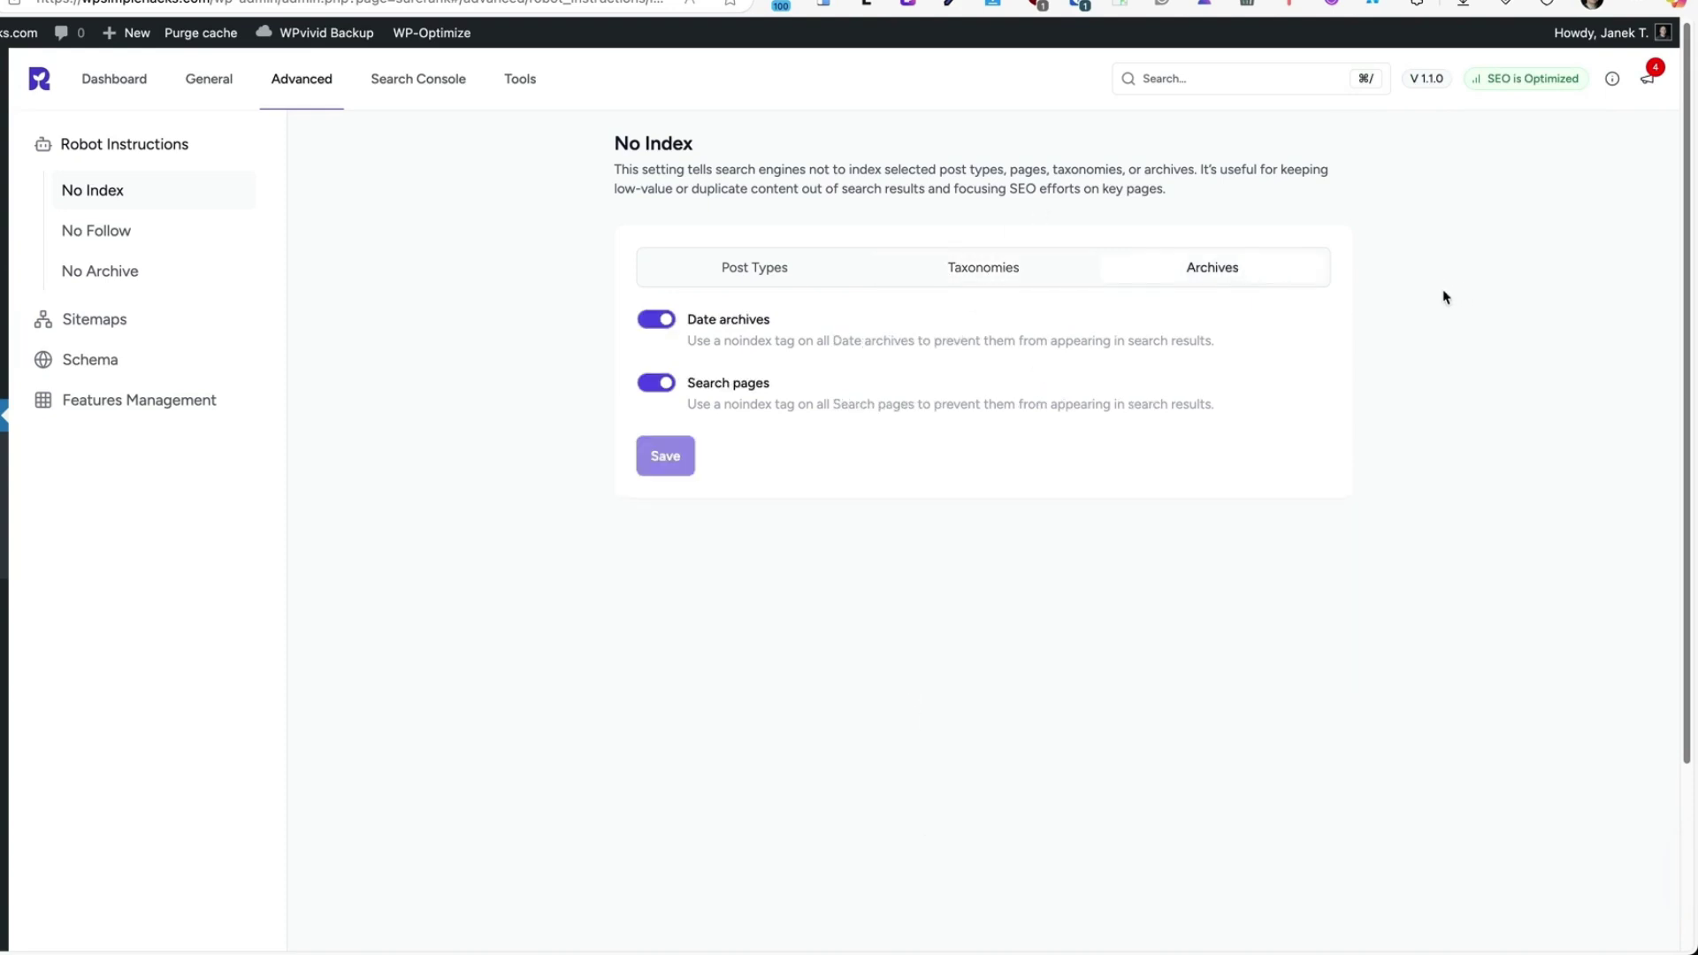
left_click(107, 234)
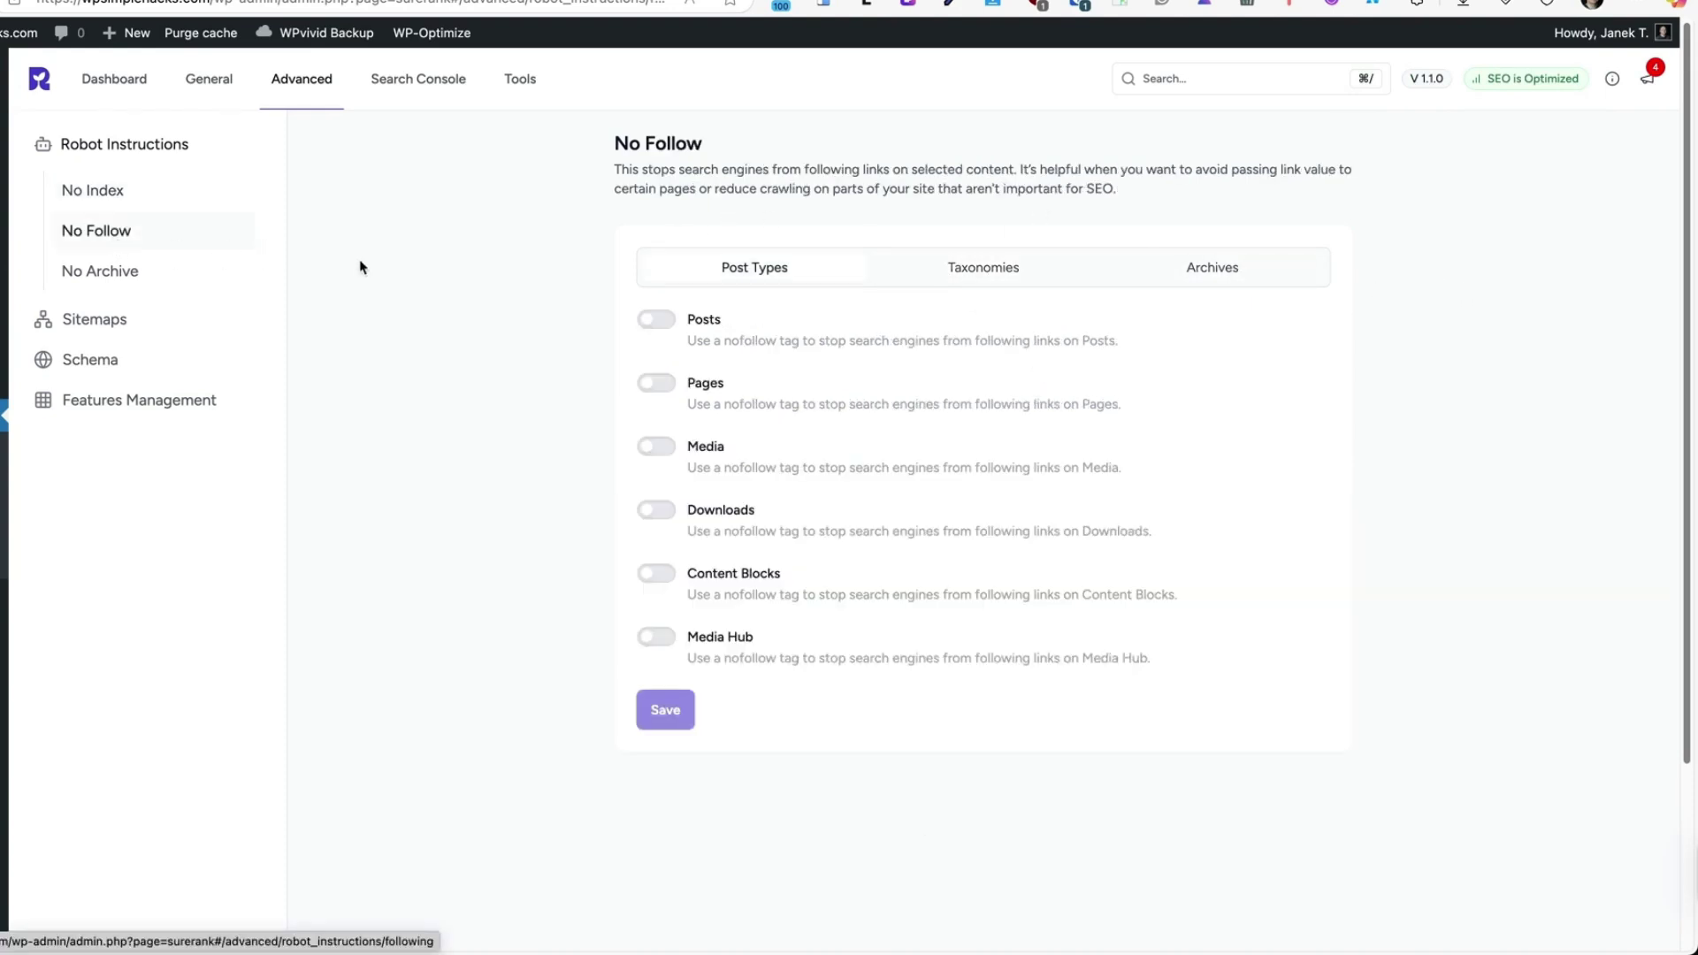
left_click(106, 270)
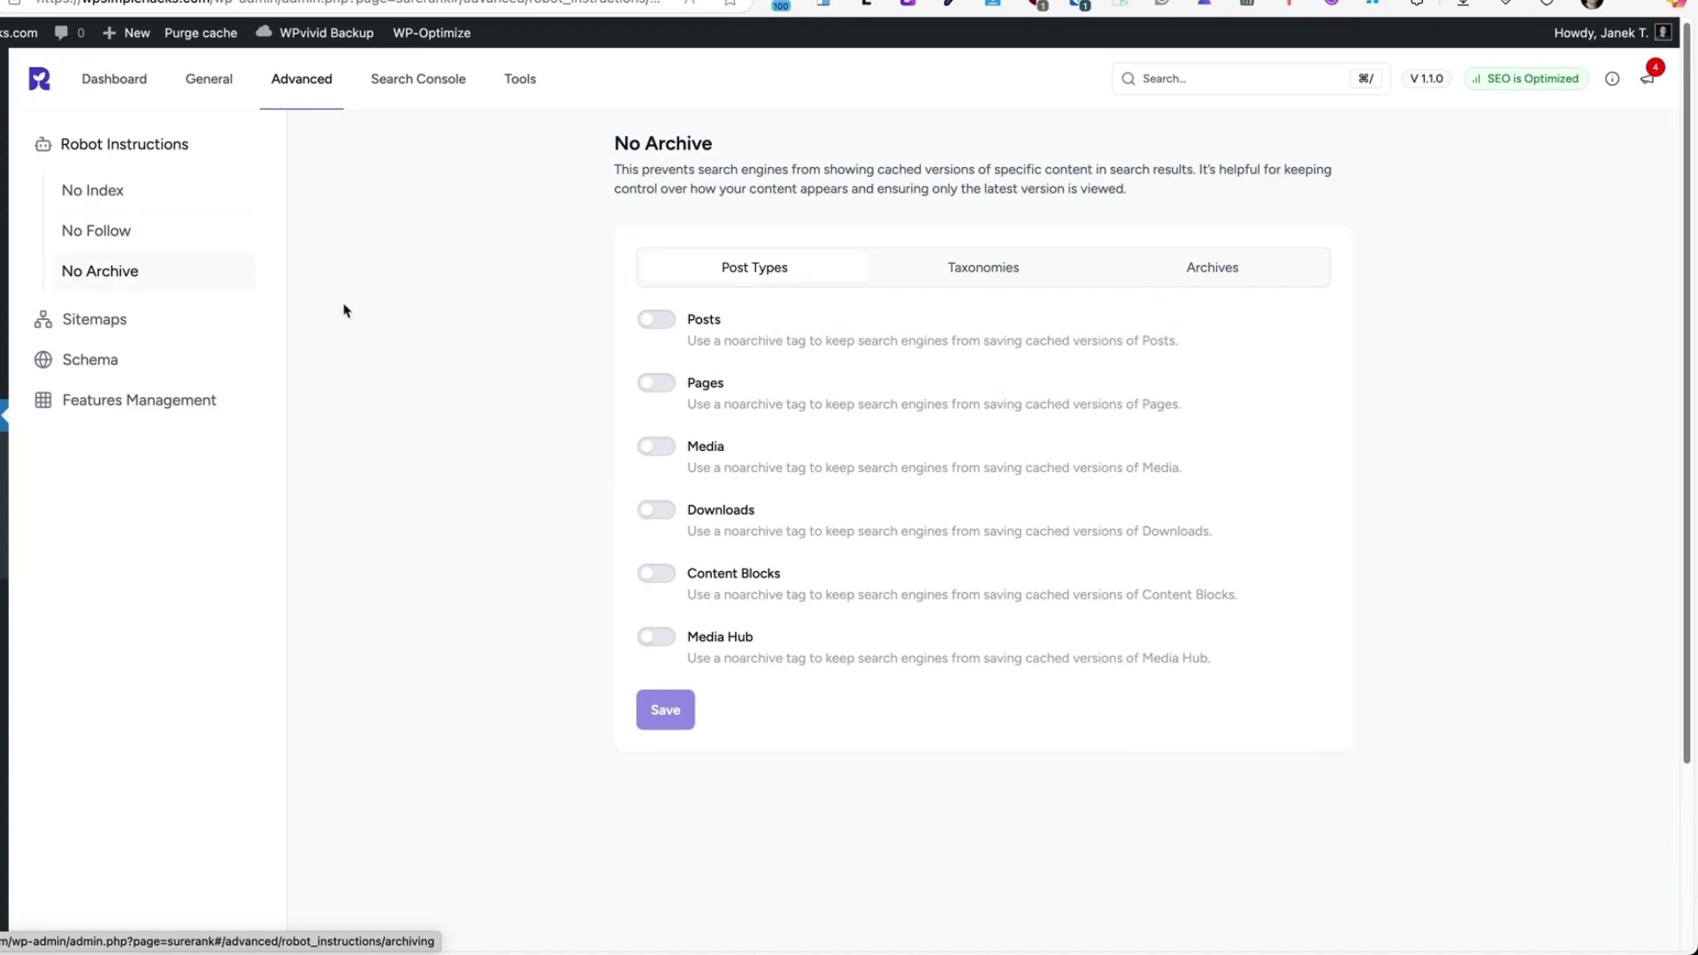
View the generated 8-sitemap XML index from Sitemaps, then go to the Schema list.
left_click(99, 326)
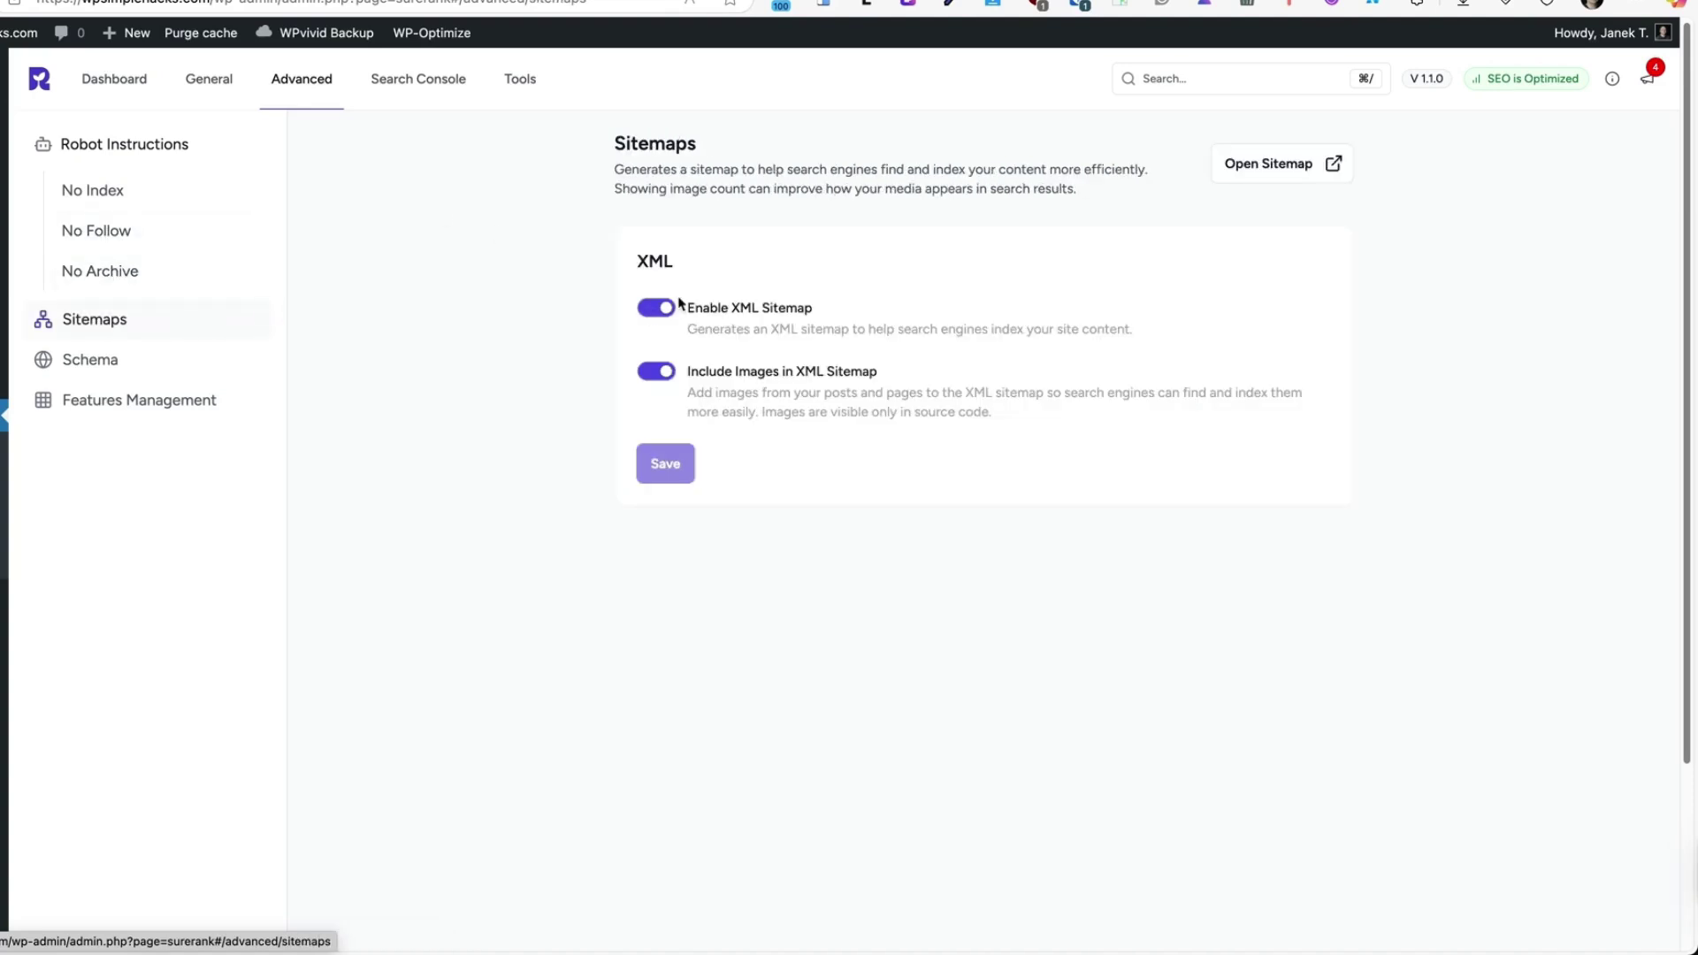
left_click(1298, 168)
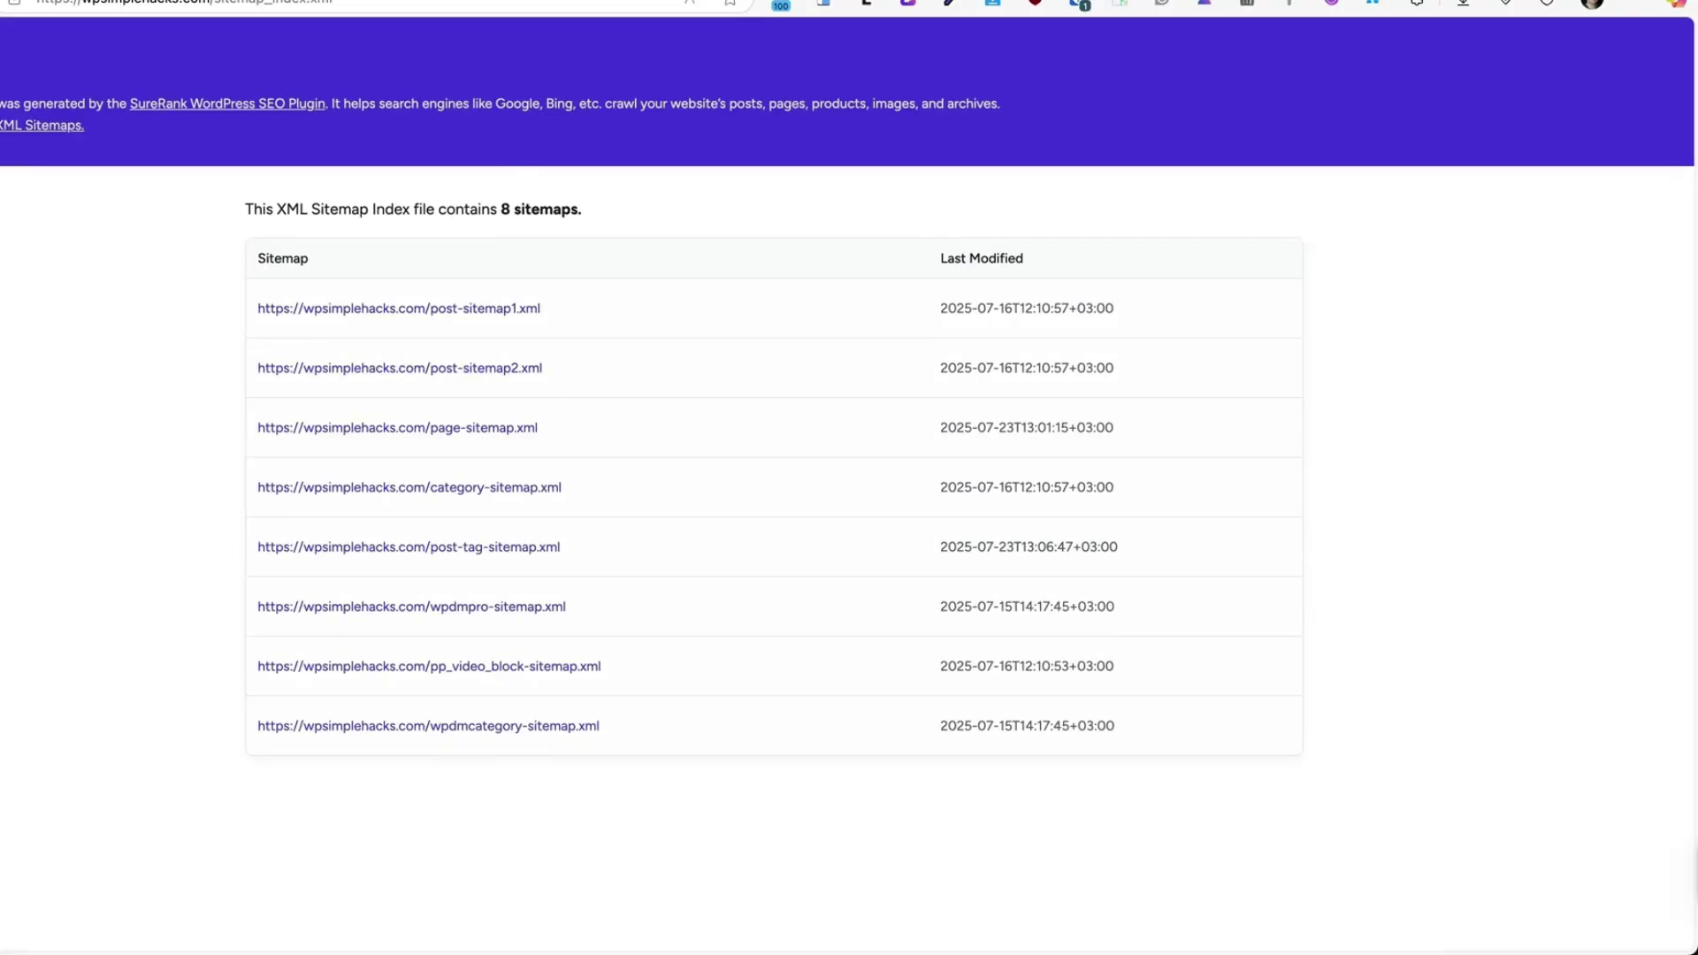
key("super+w")
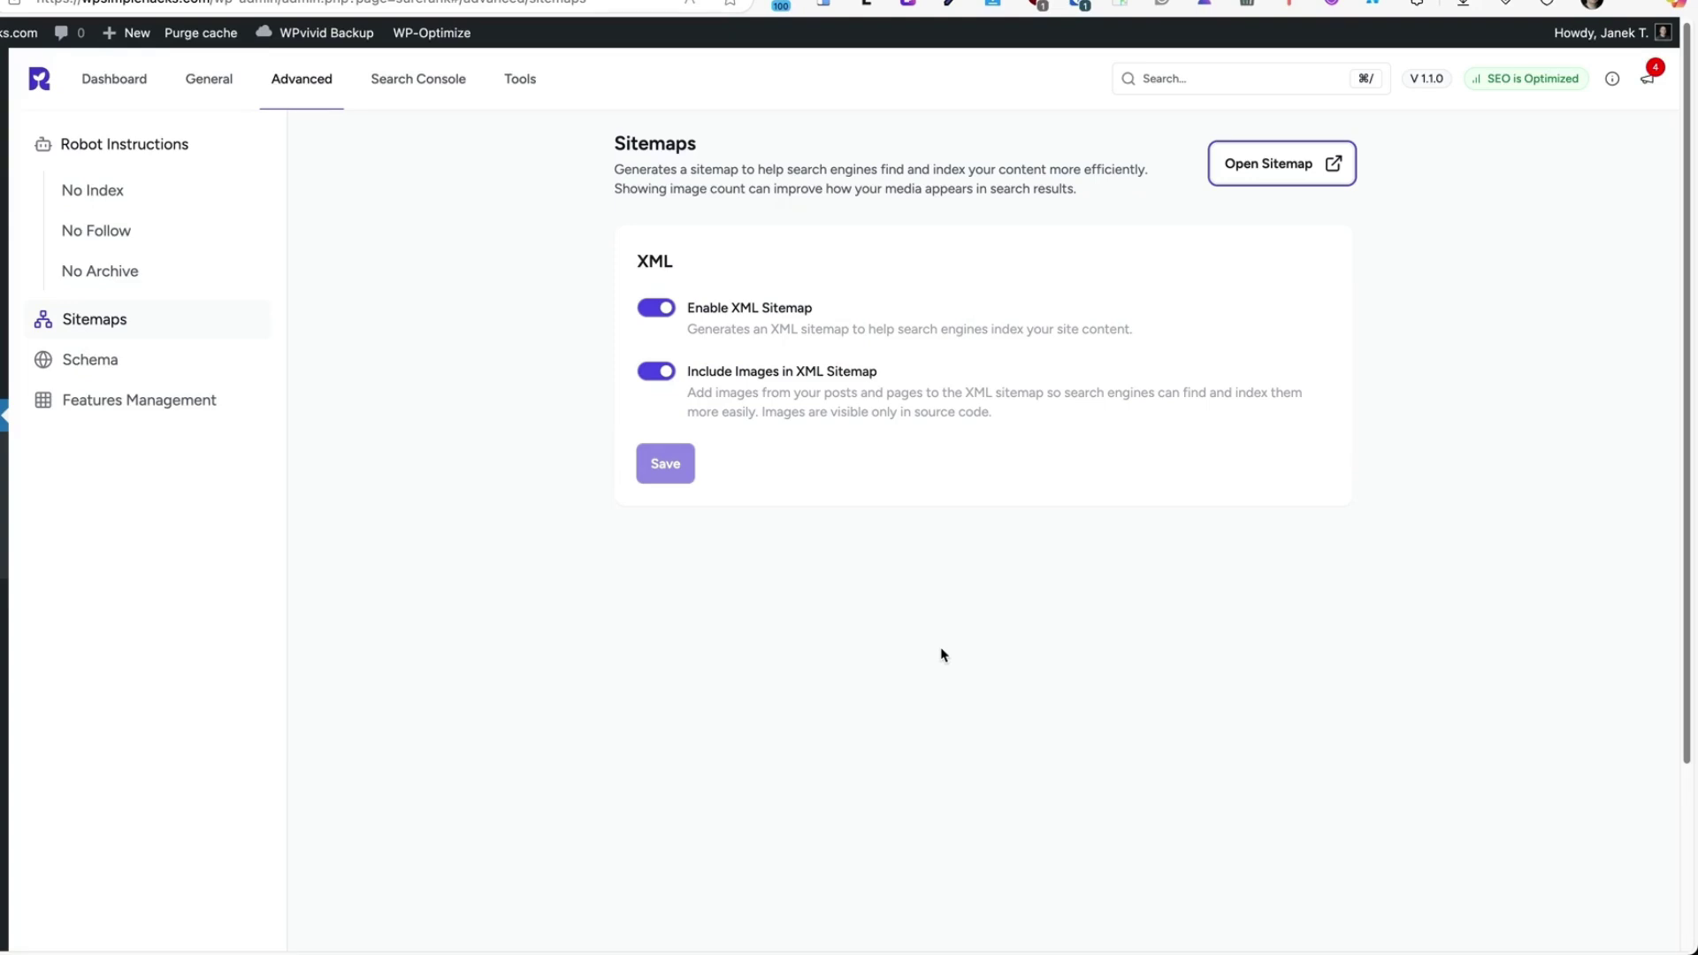
left_click(104, 365)
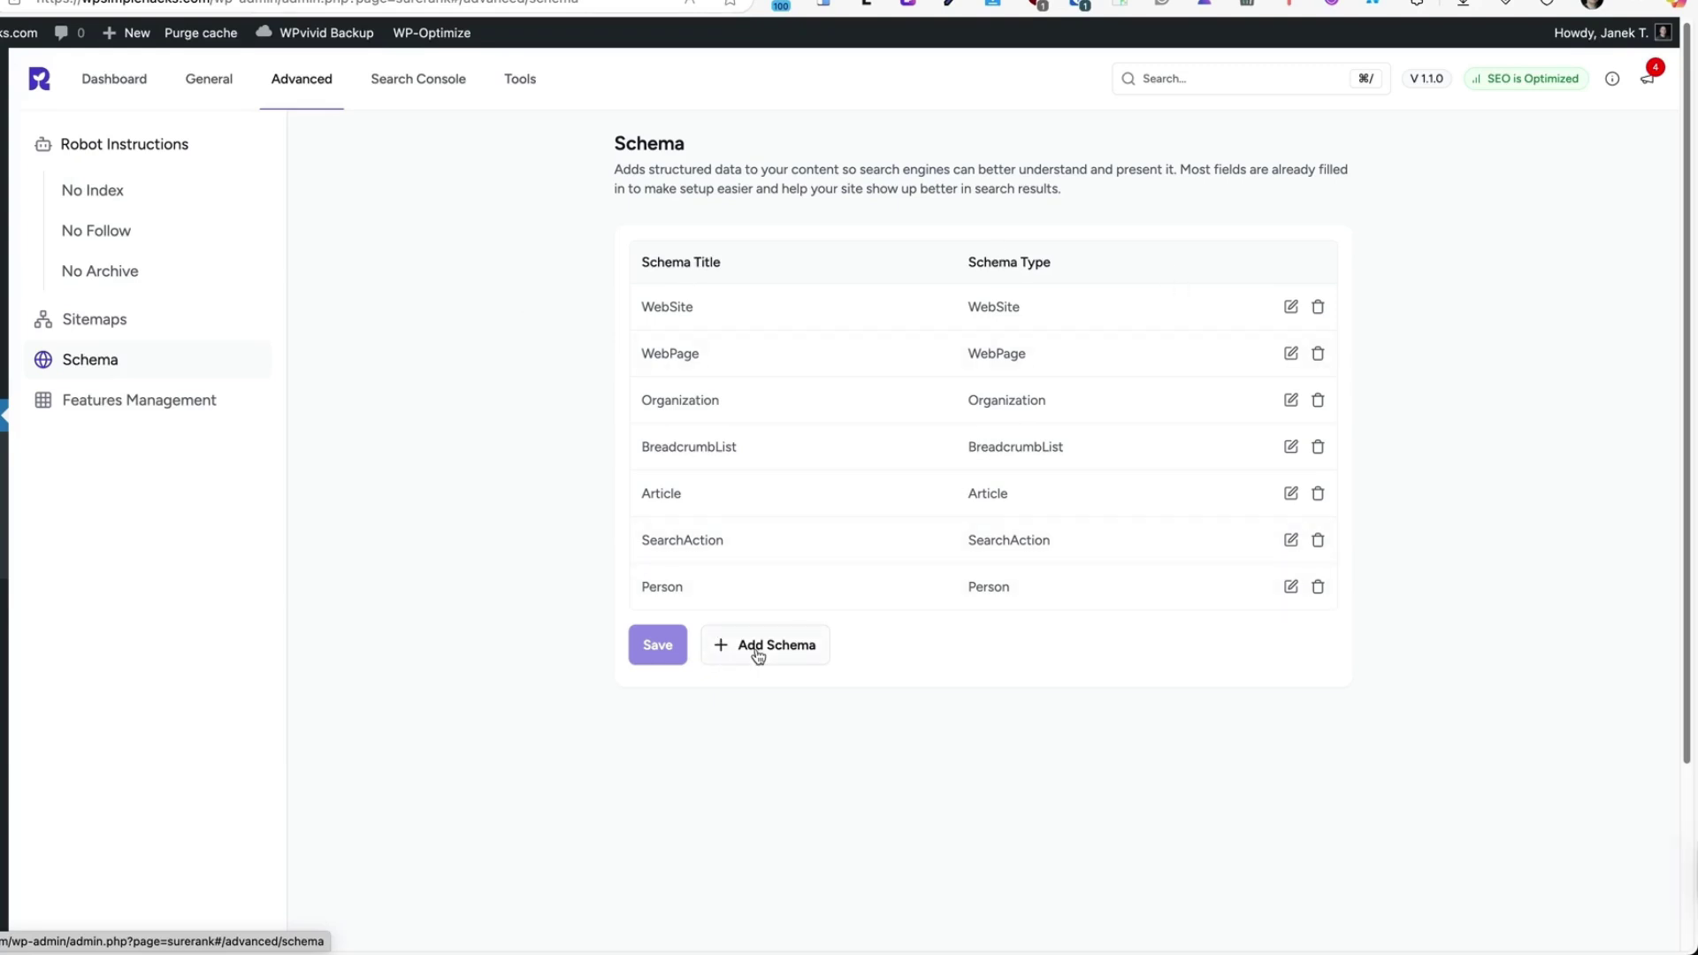
Scroll through the WebSite schema's edit form, then go to Features Management.
left_click(1290, 309)
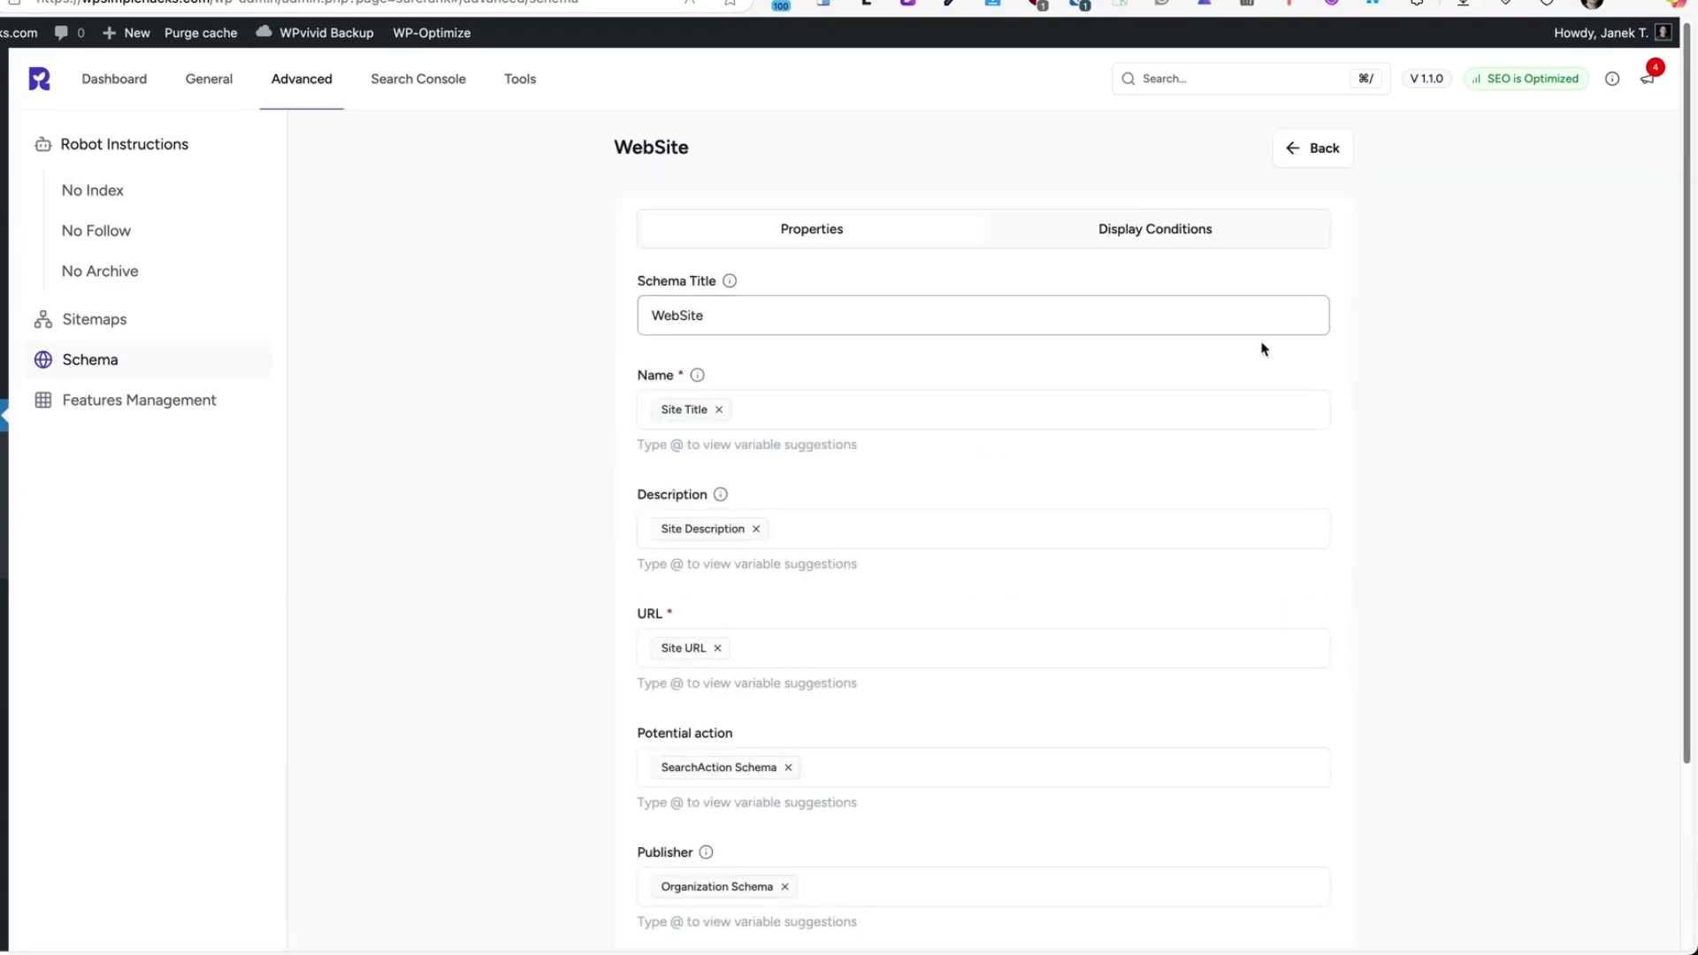
scroll(1126, 527, "down", 3)
scroll(1126, 523, "up", 3)
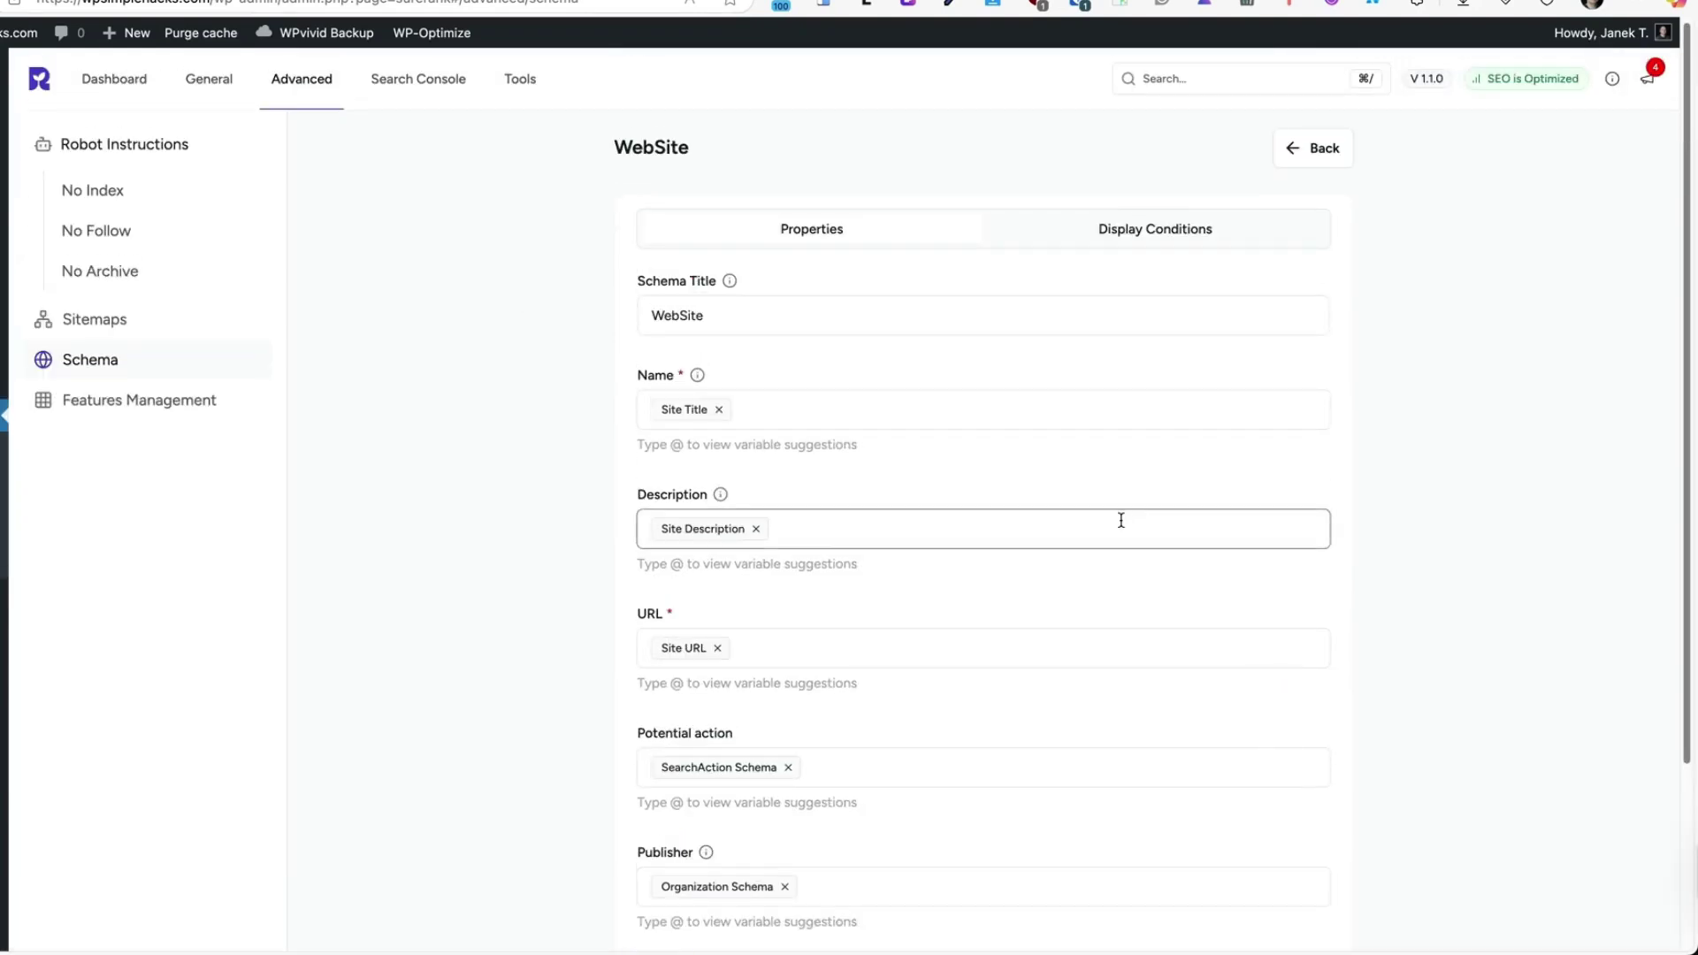
scroll(420, 468, "down", 1)
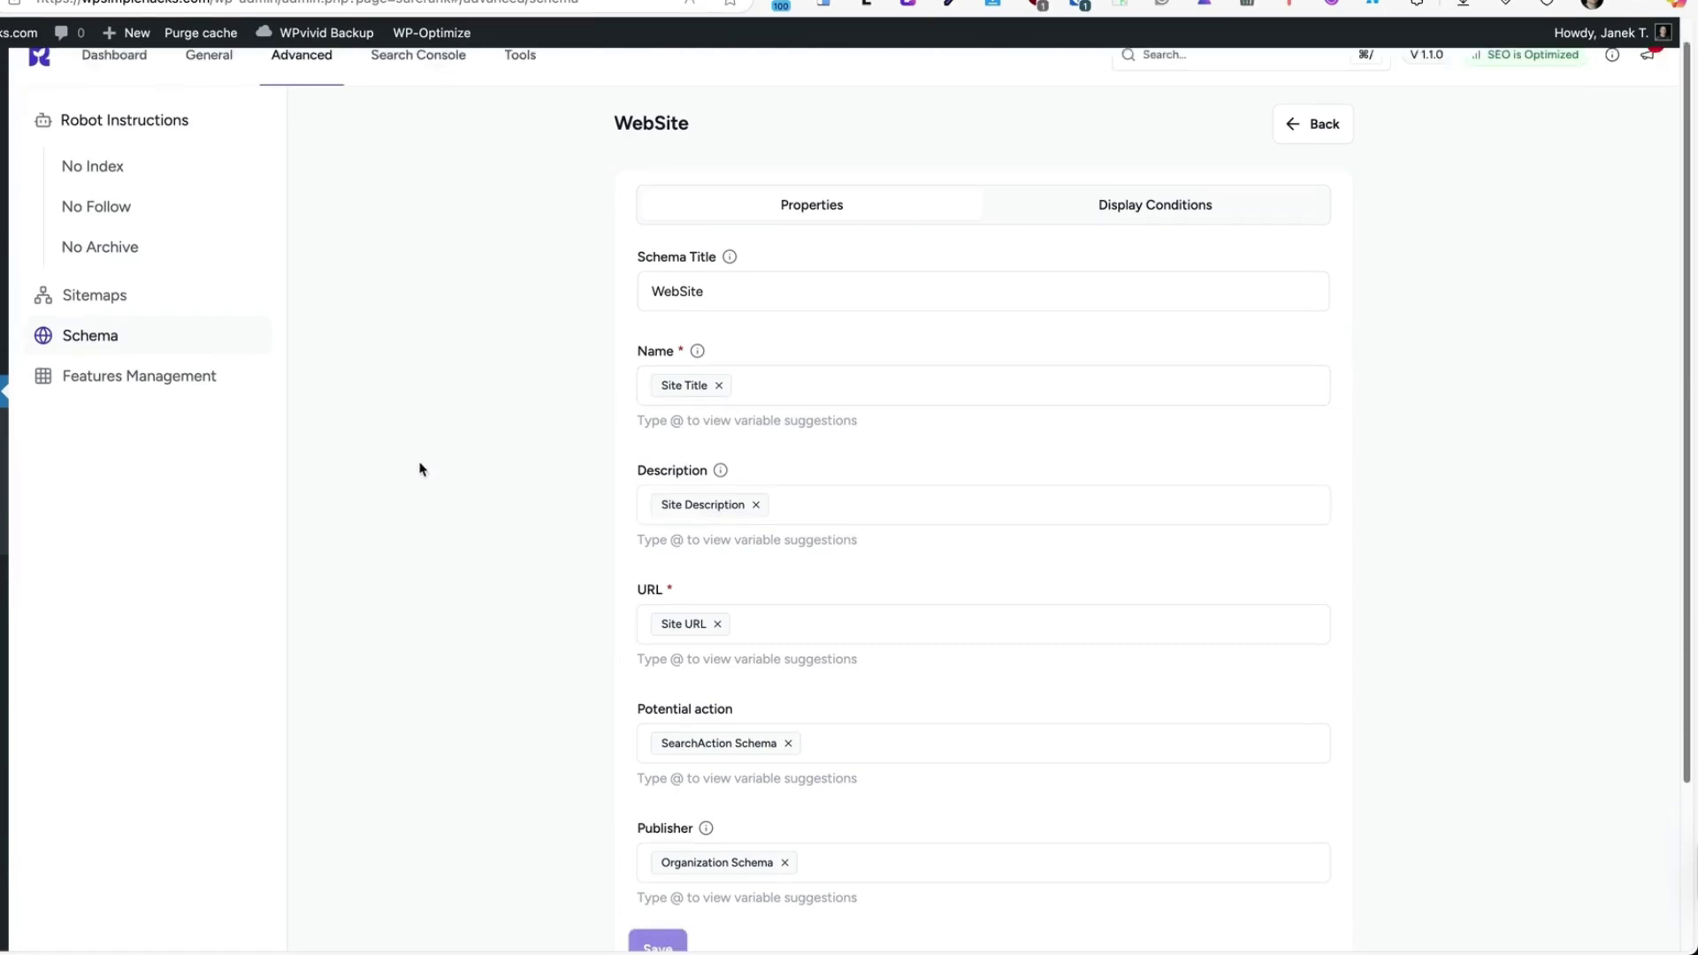
left_click(144, 369)
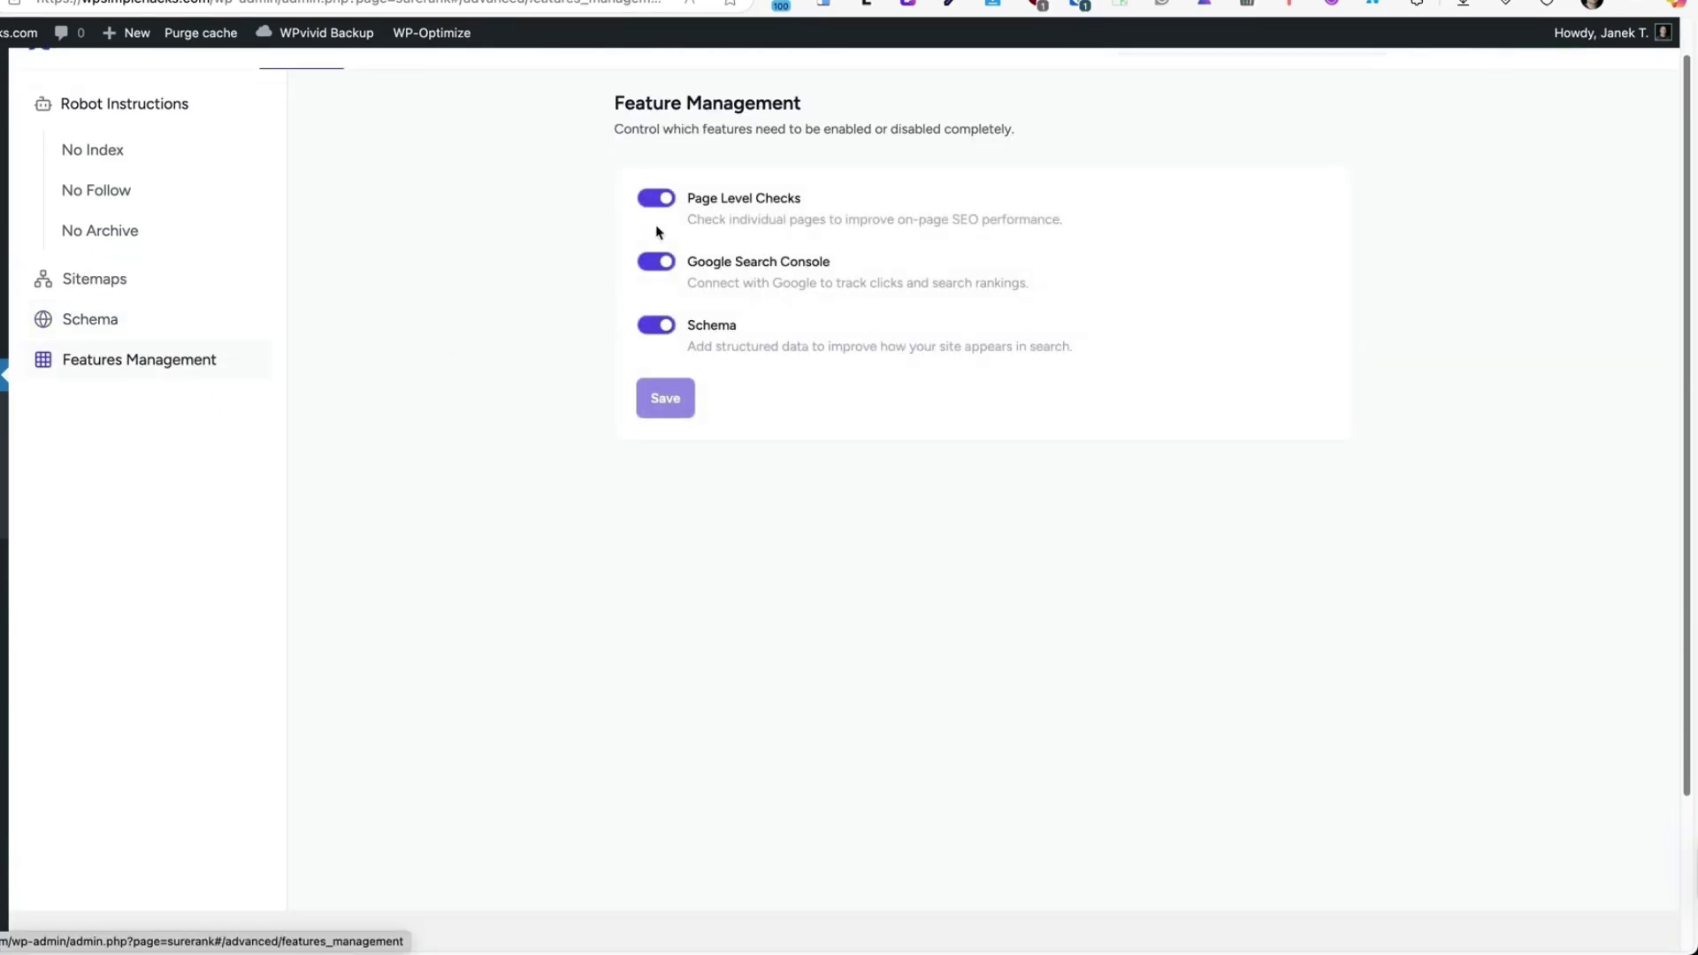
scroll(660, 266, "up", 1)
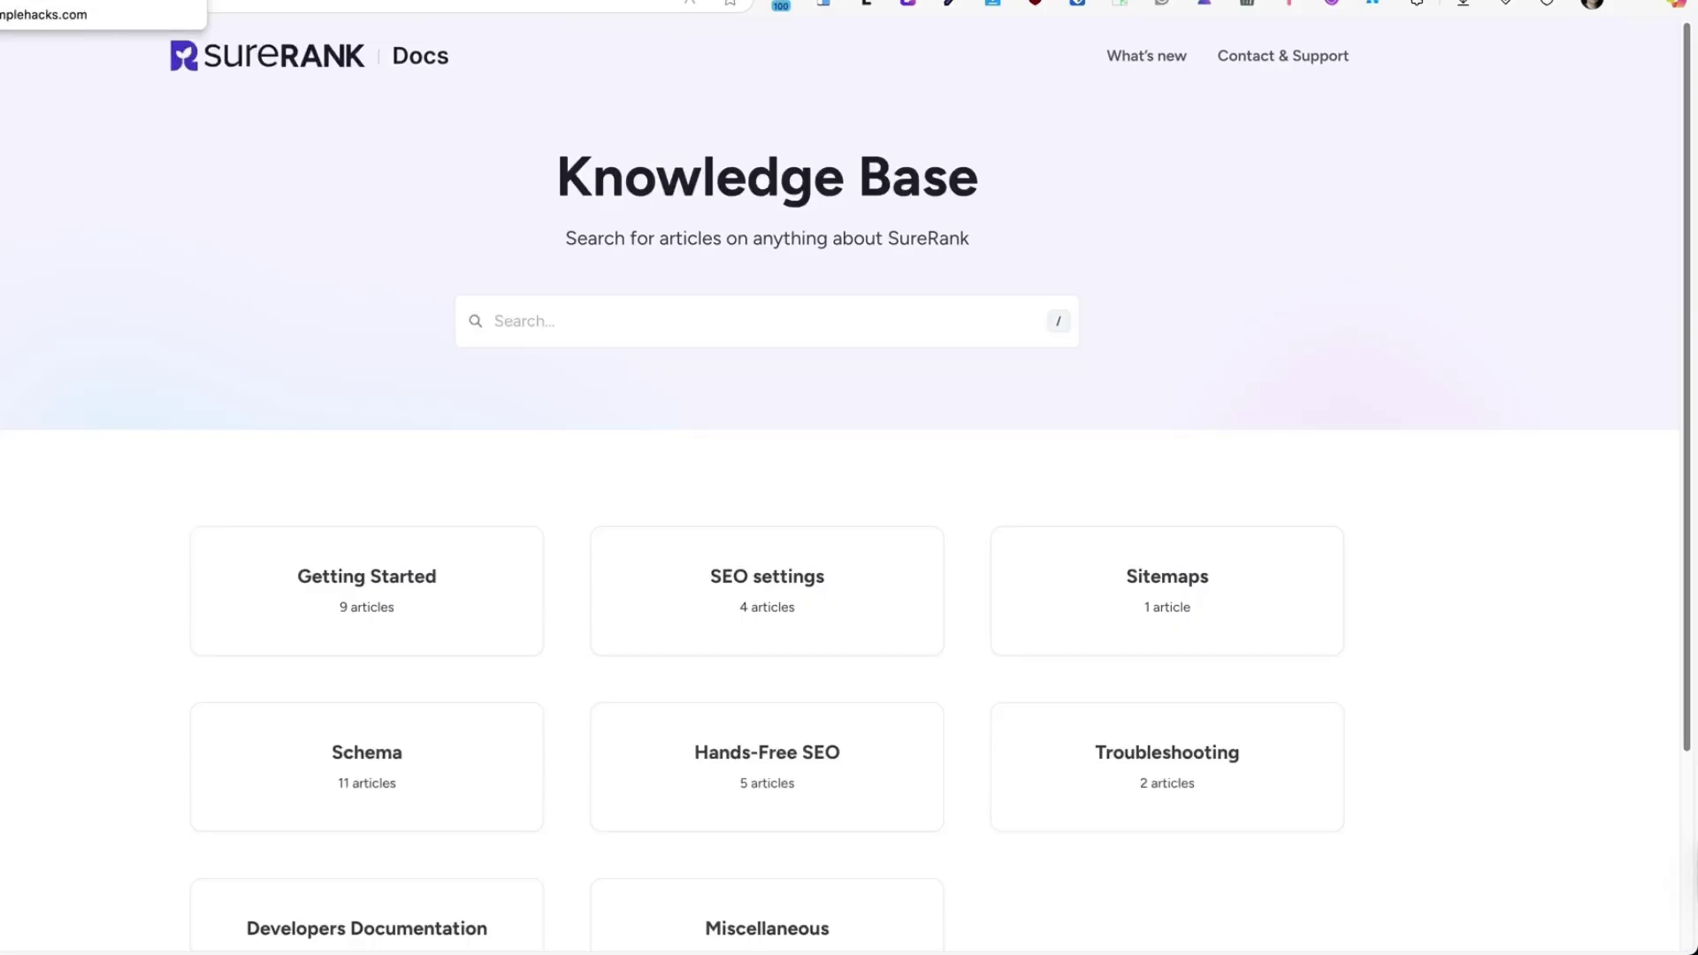
Read through SureRank's What's New release notes and close the panel.
key("super+w")
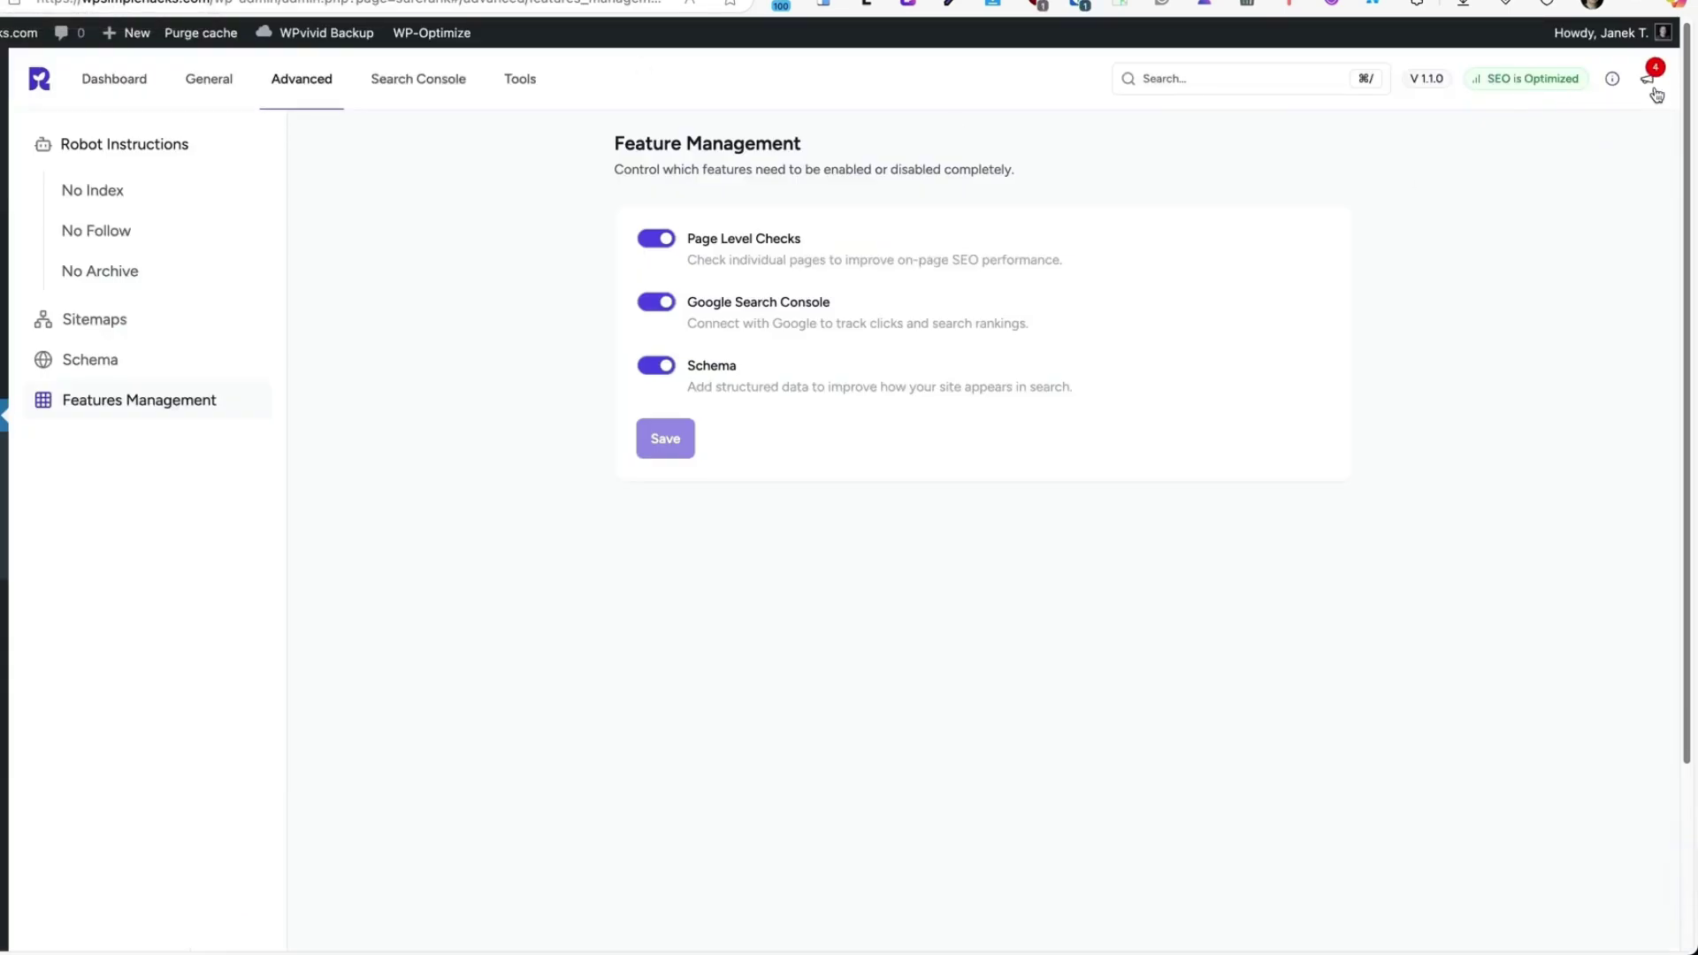
left_click(1648, 79)
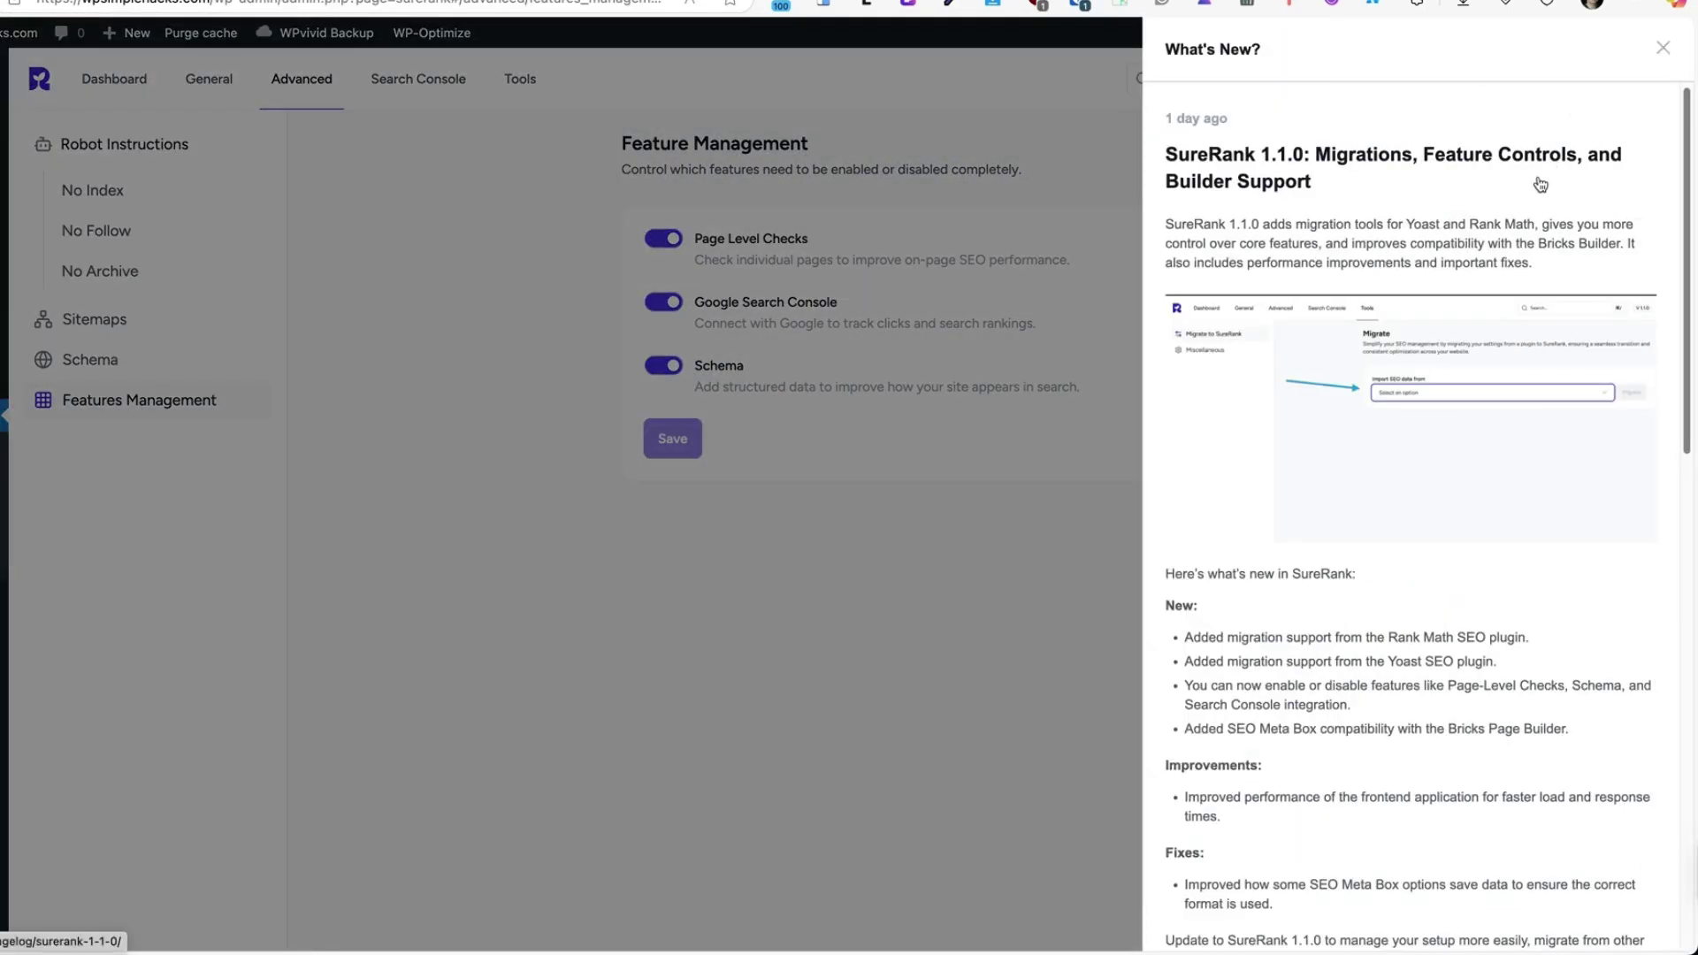
scroll(1535, 186, "down", 10)
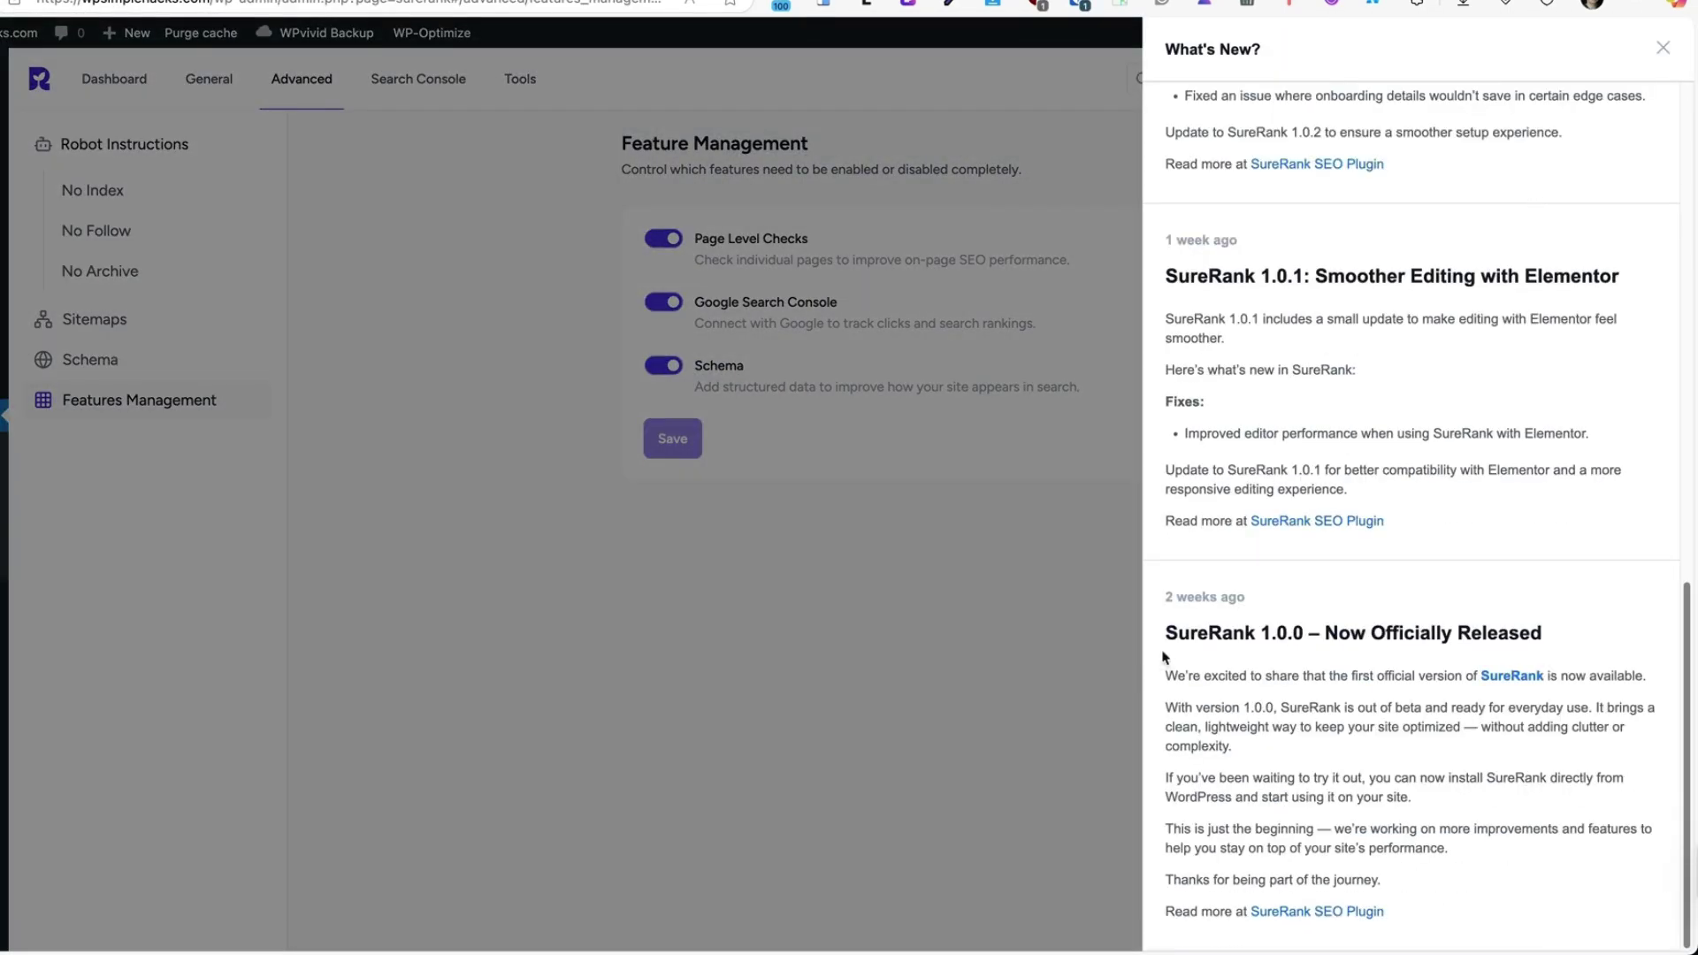
left_click(1169, 643)
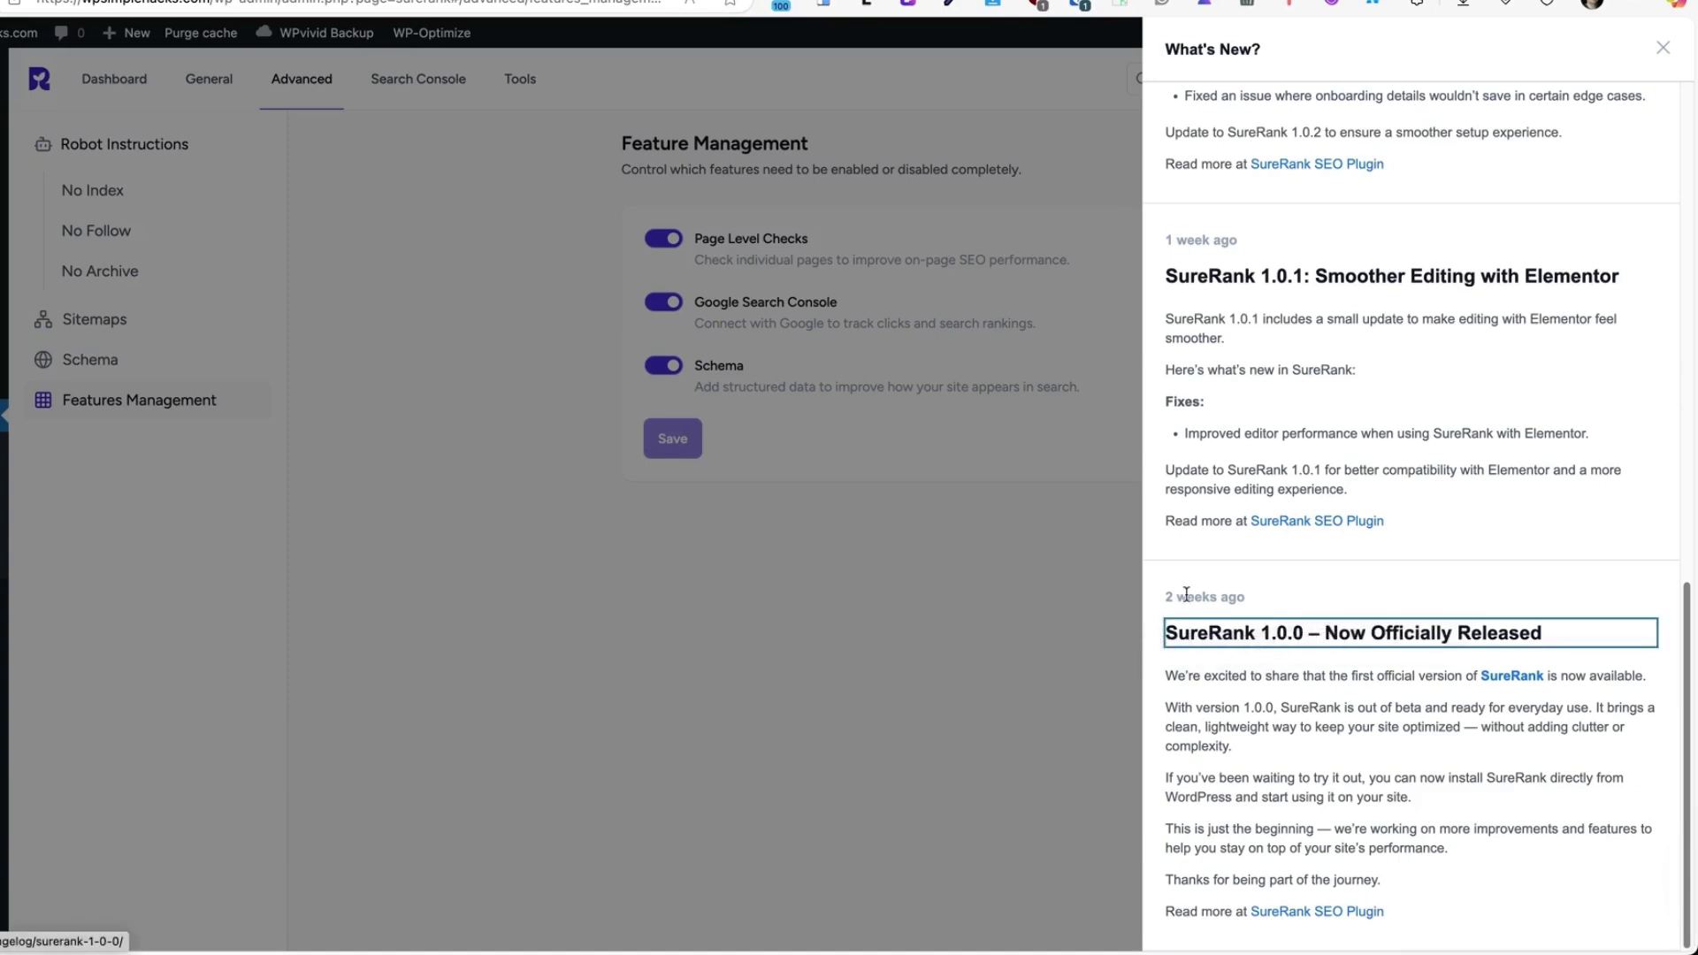
scroll(1530, 136, "up", 10)
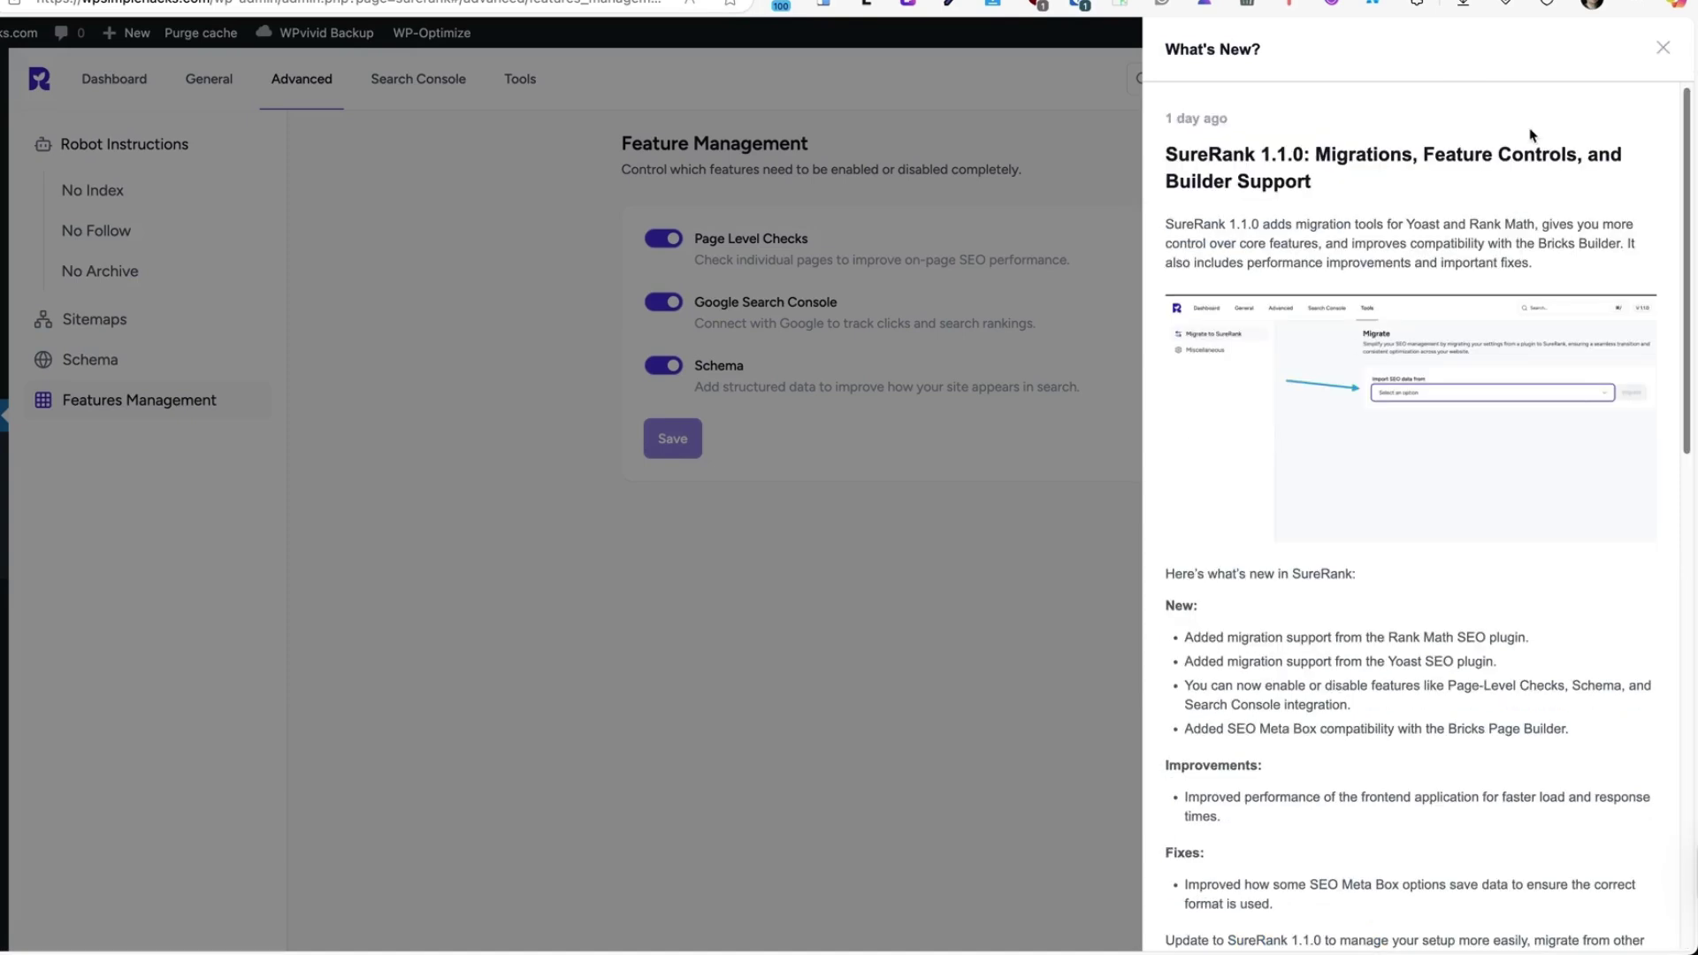
scroll(1459, 265, "down", 1)
scroll(1343, 471, "up", 1)
left_click(1663, 51)
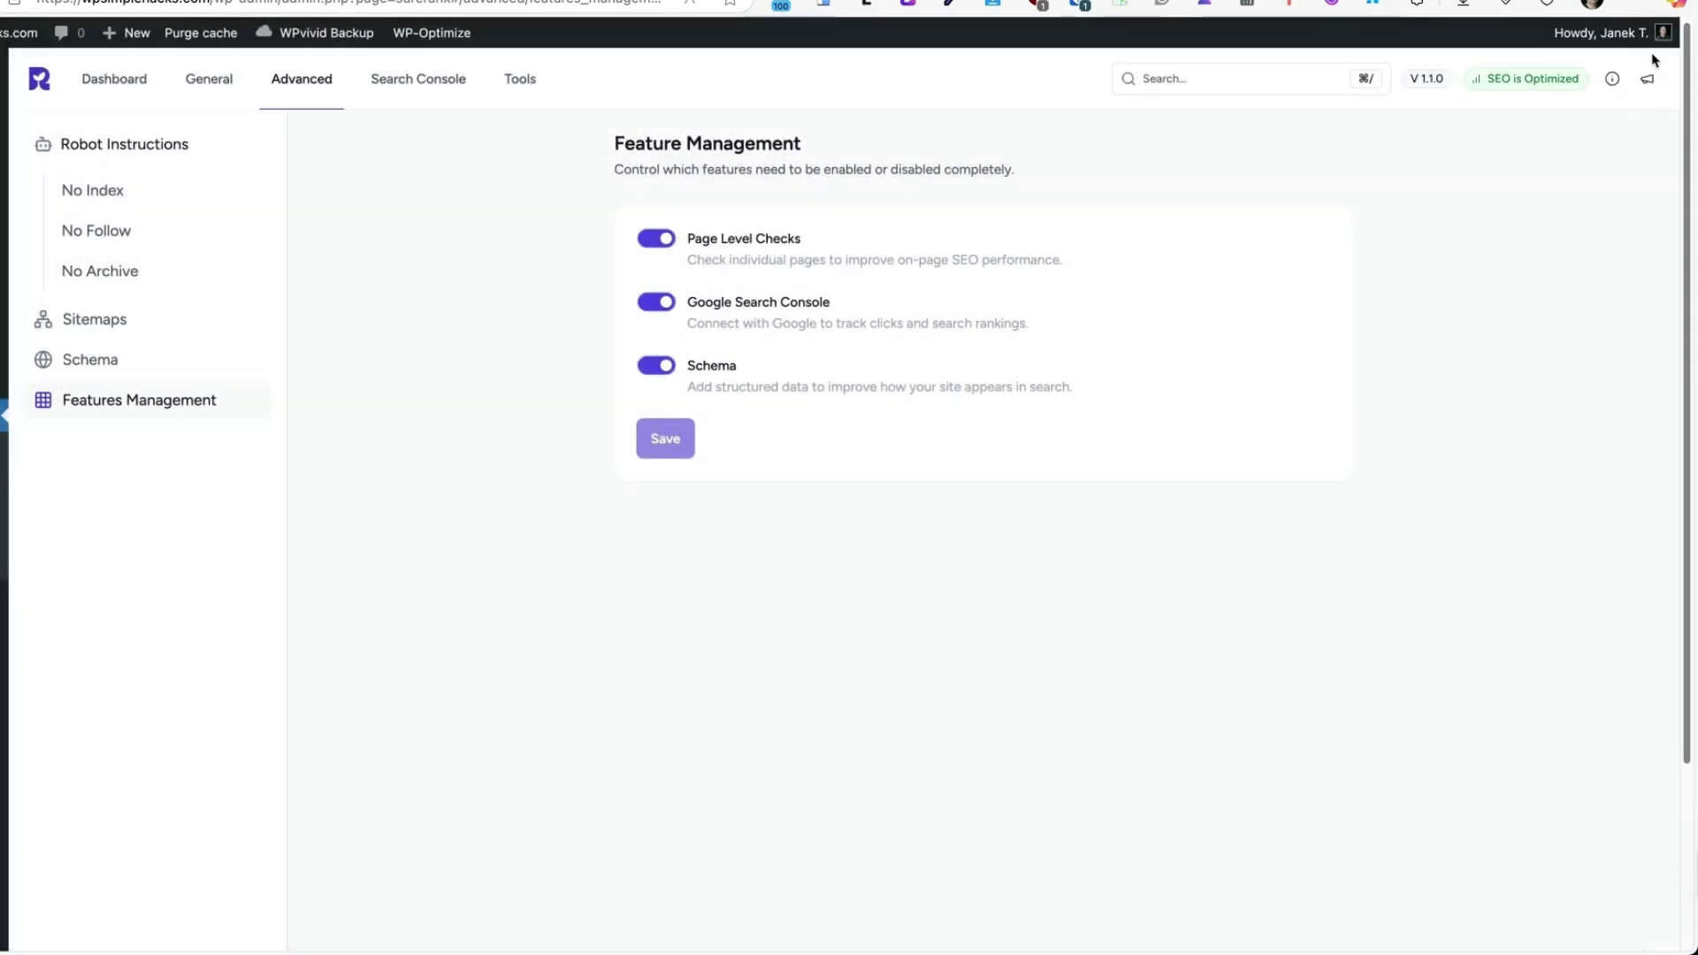
Search the settings for 'conso' and open the Content Performance report.
left_click(1213, 80)
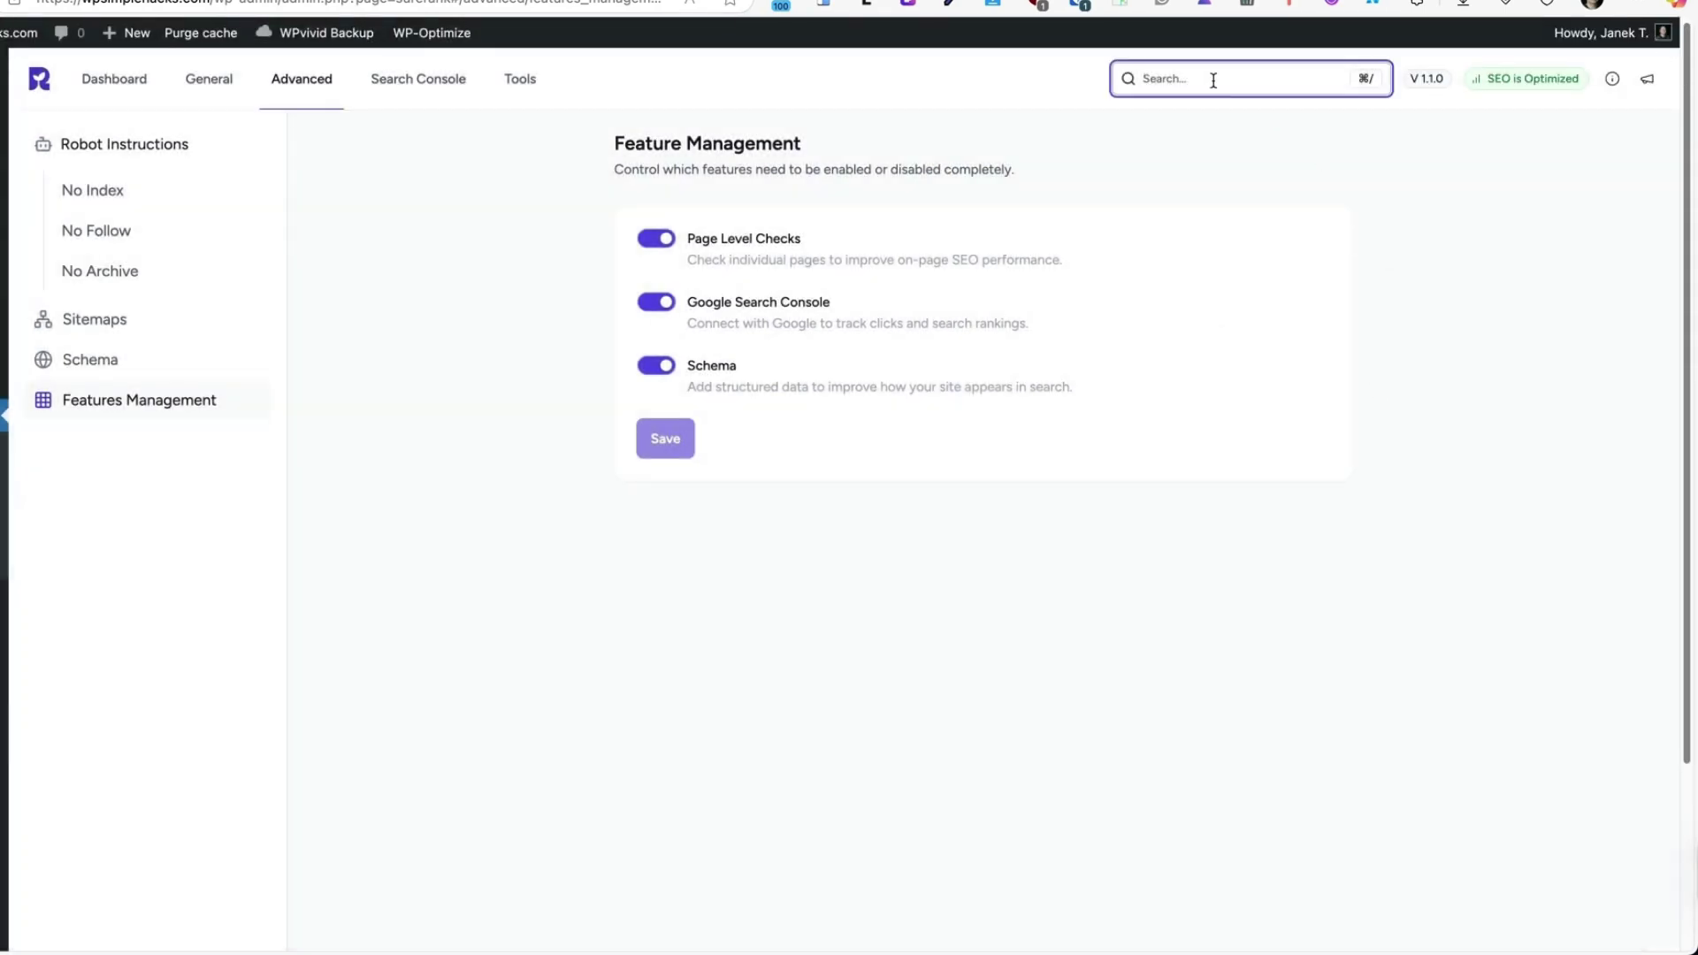
type("conso")
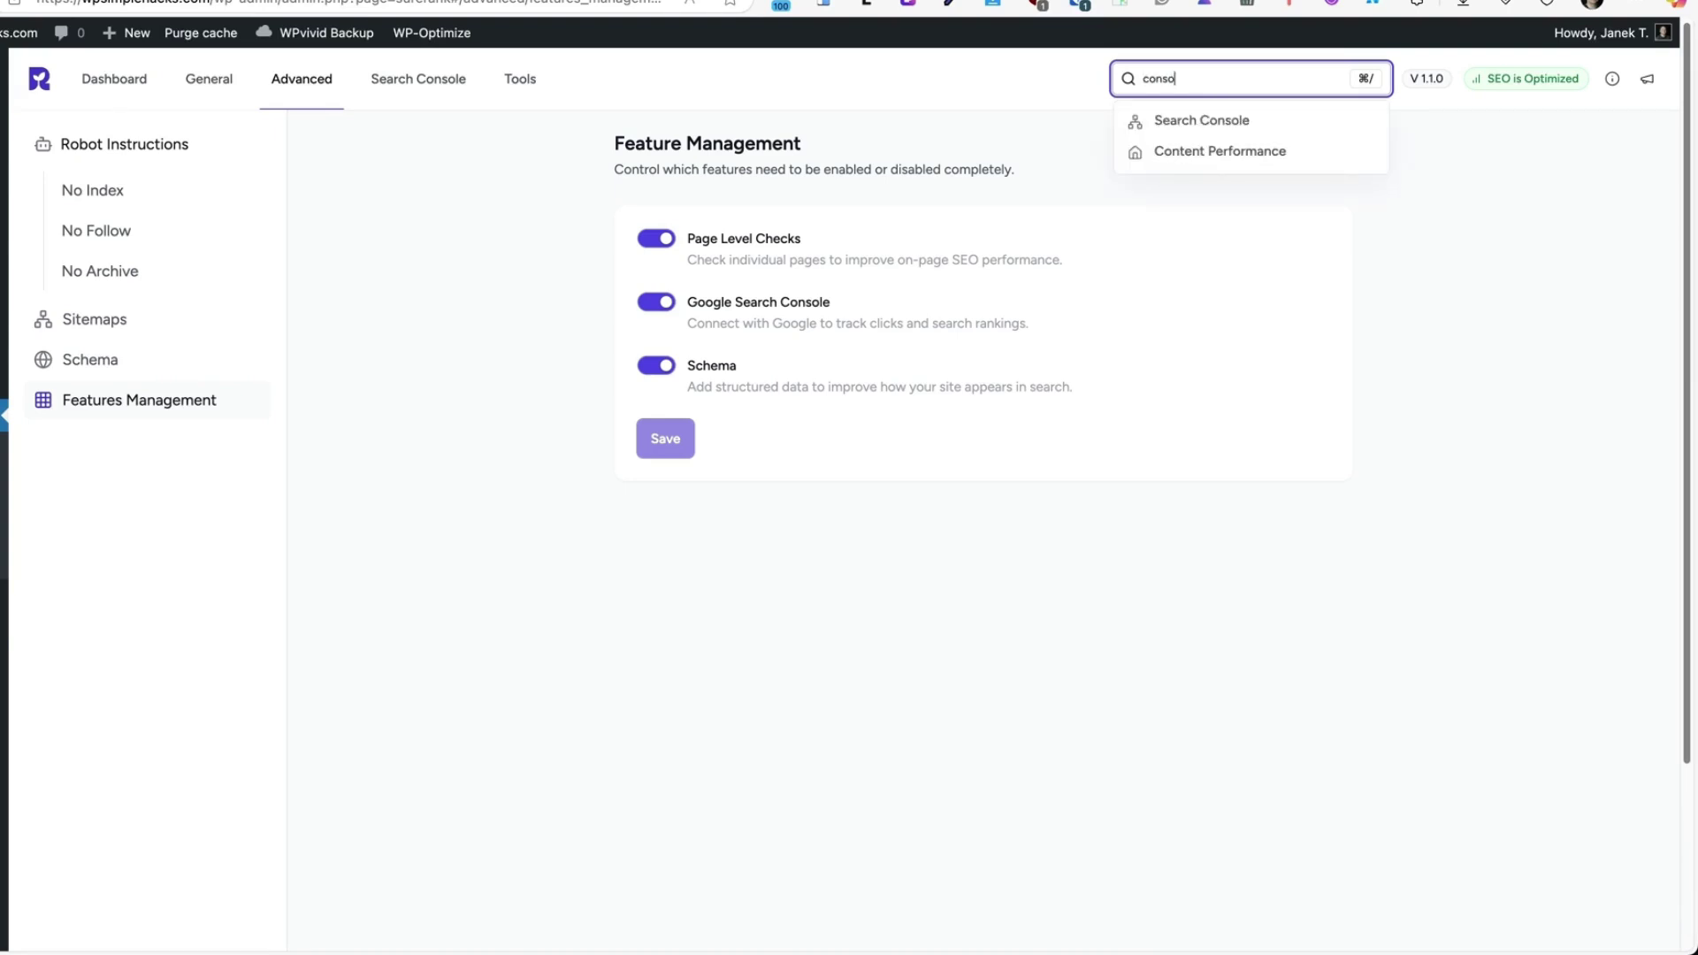
left_click(1183, 147)
Check Meta Templates via a 'title' search, then open the WooCommerce variations post from All Posts.
type("title")
left_click(1192, 121)
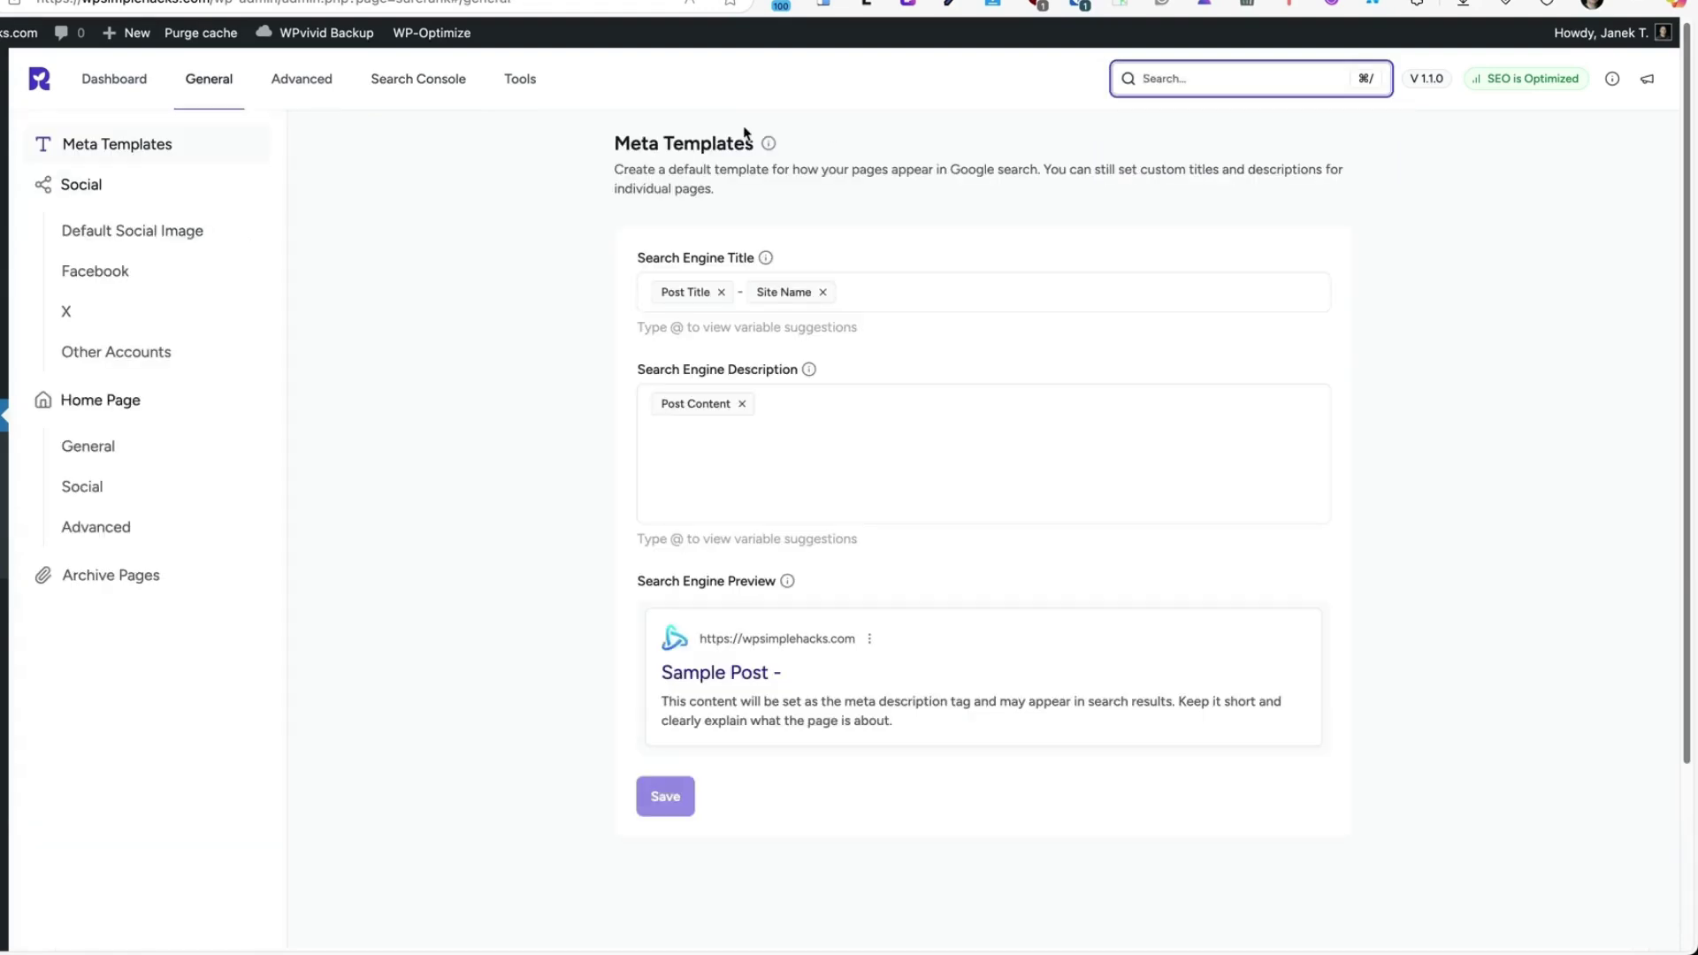
mouse_move(47, 162)
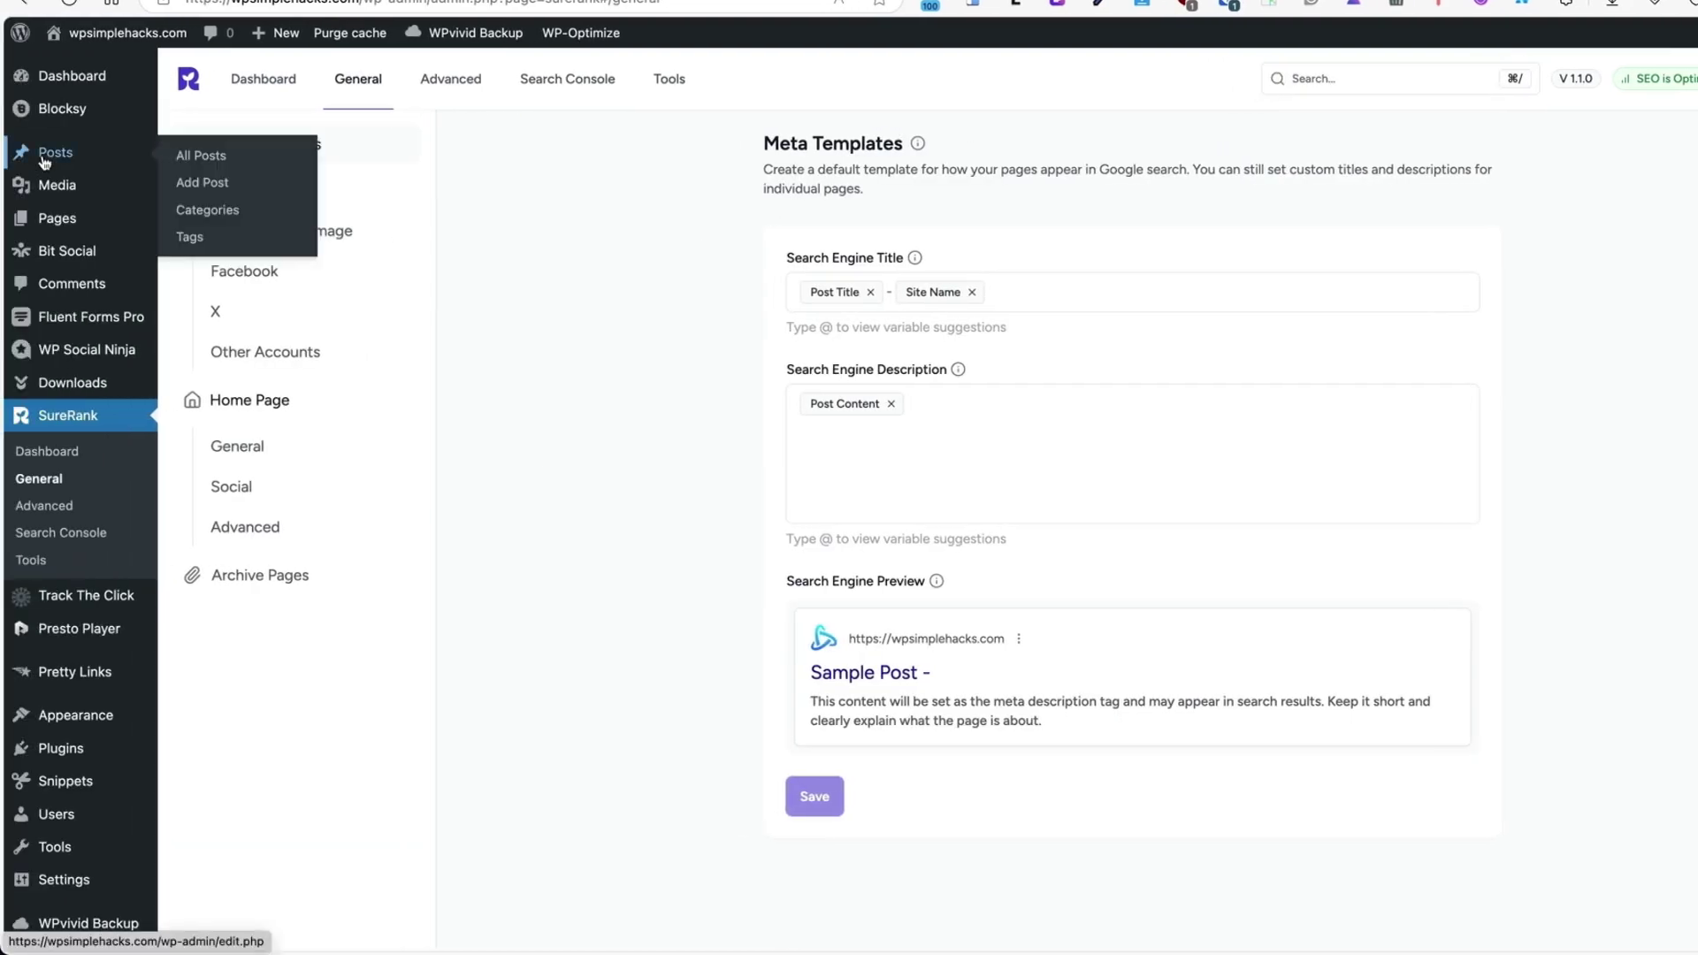
left_click(196, 161)
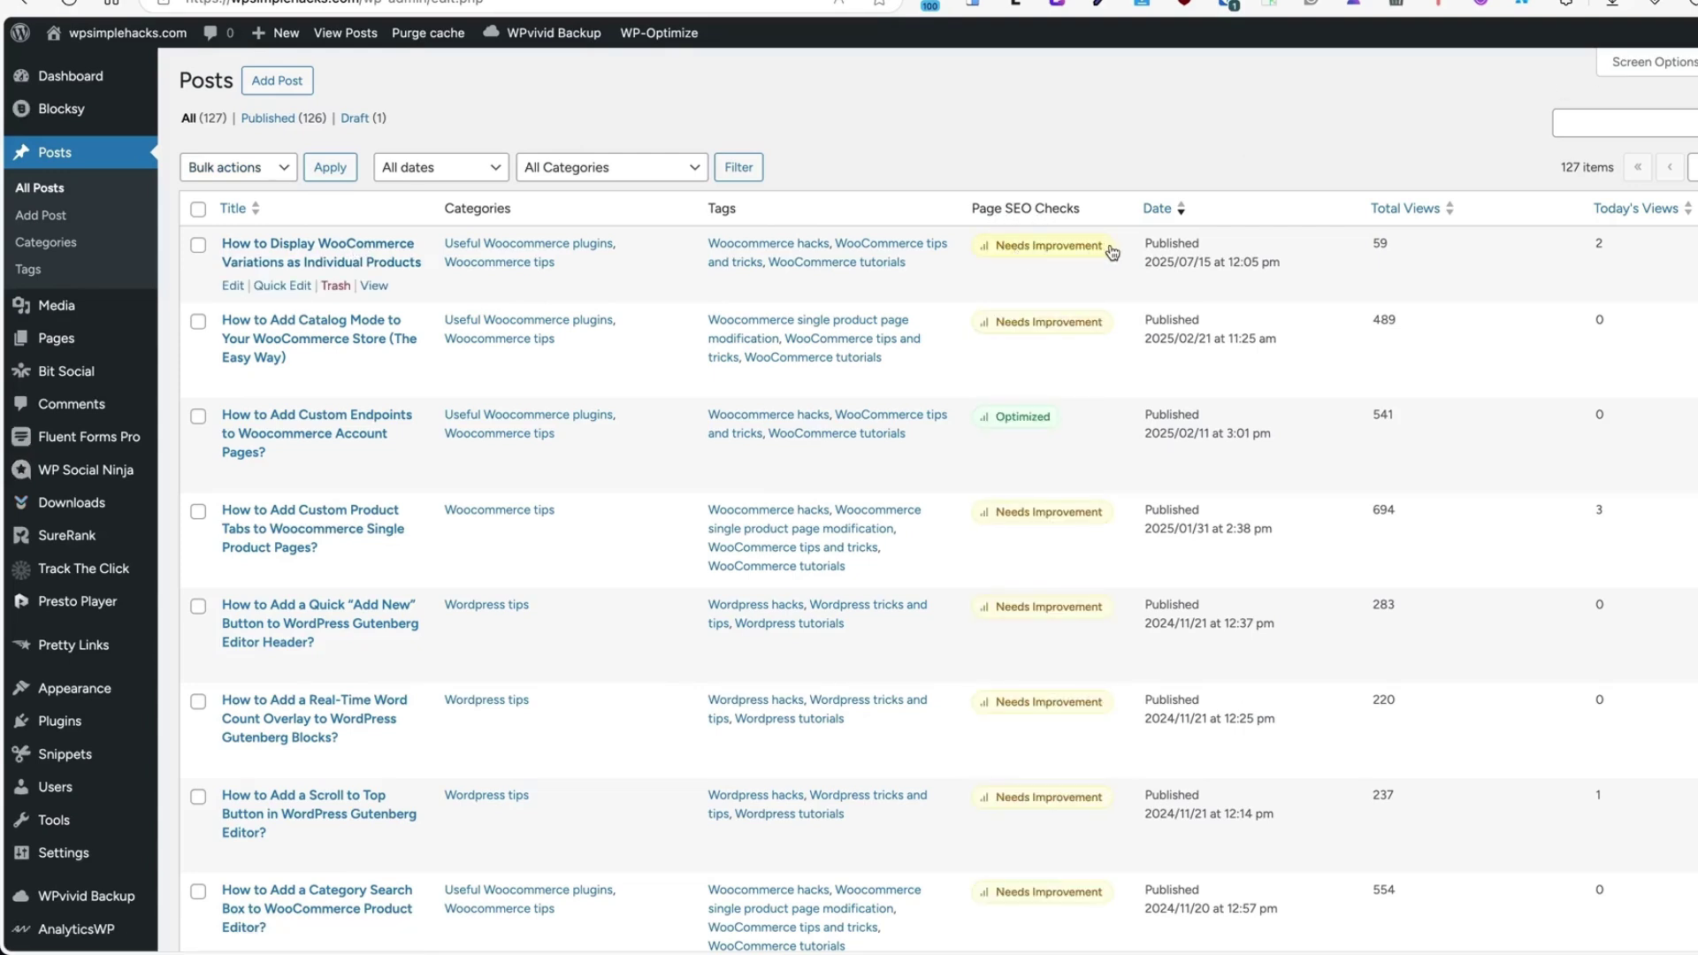
left_click(346, 256)
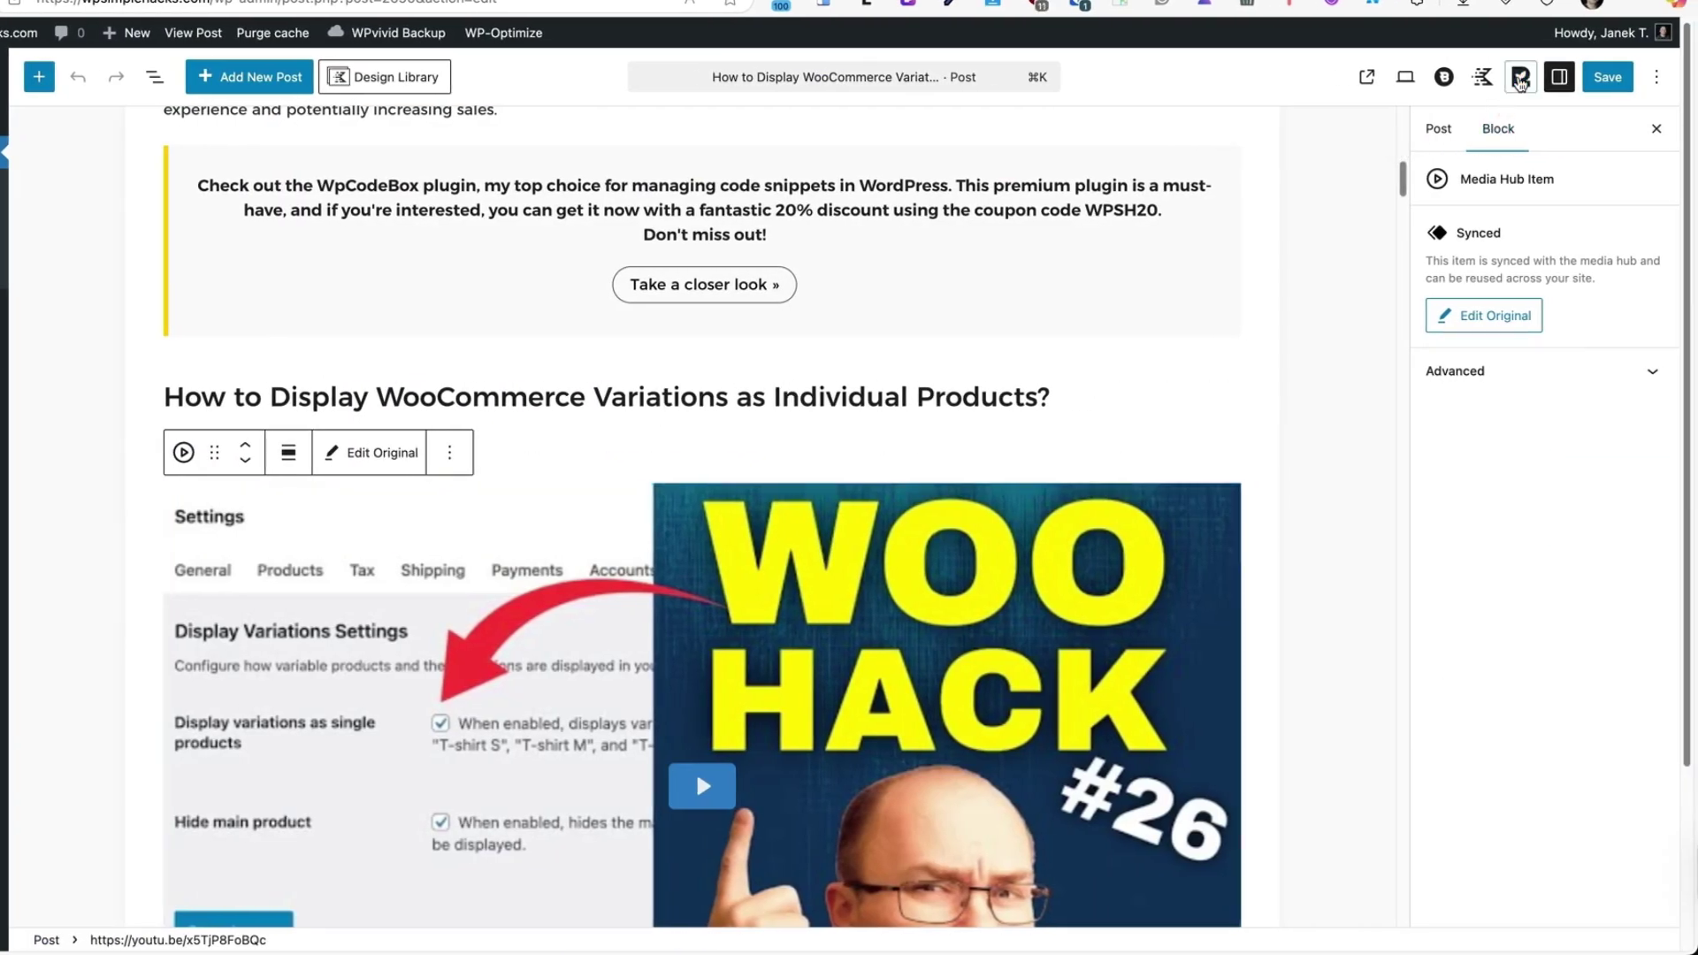
Replace the search title variables with the pasted post title, changing 'Individual' to 'Seperate'.
left_click(1520, 80)
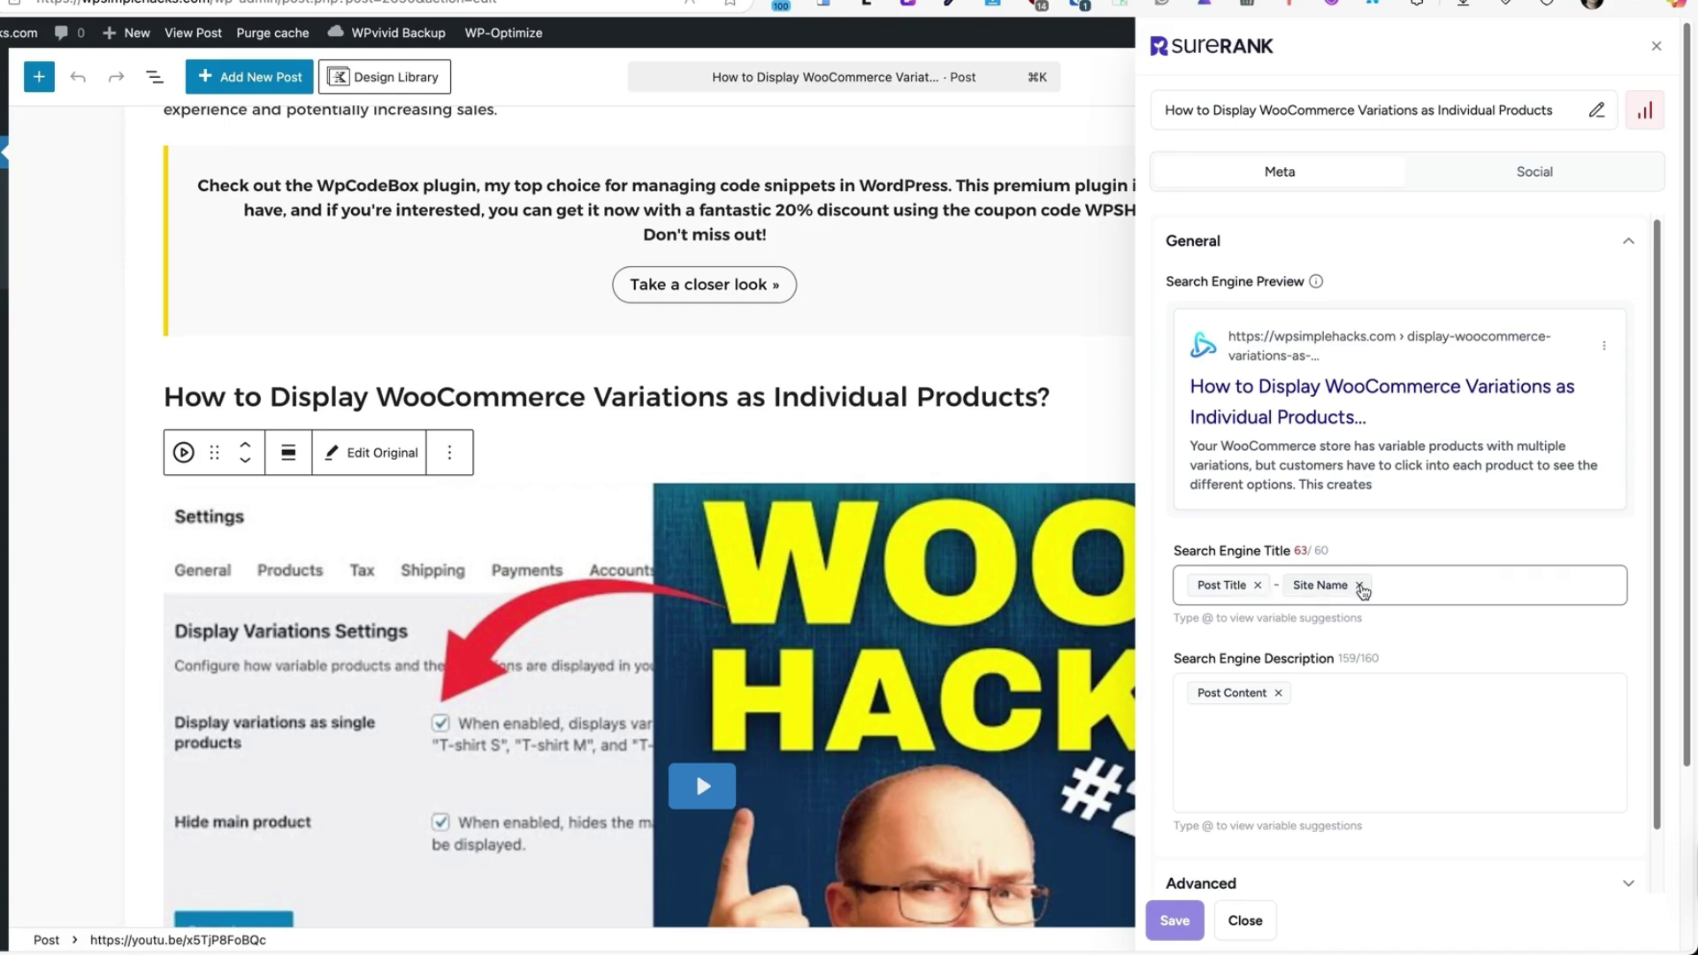
left_click(1360, 587)
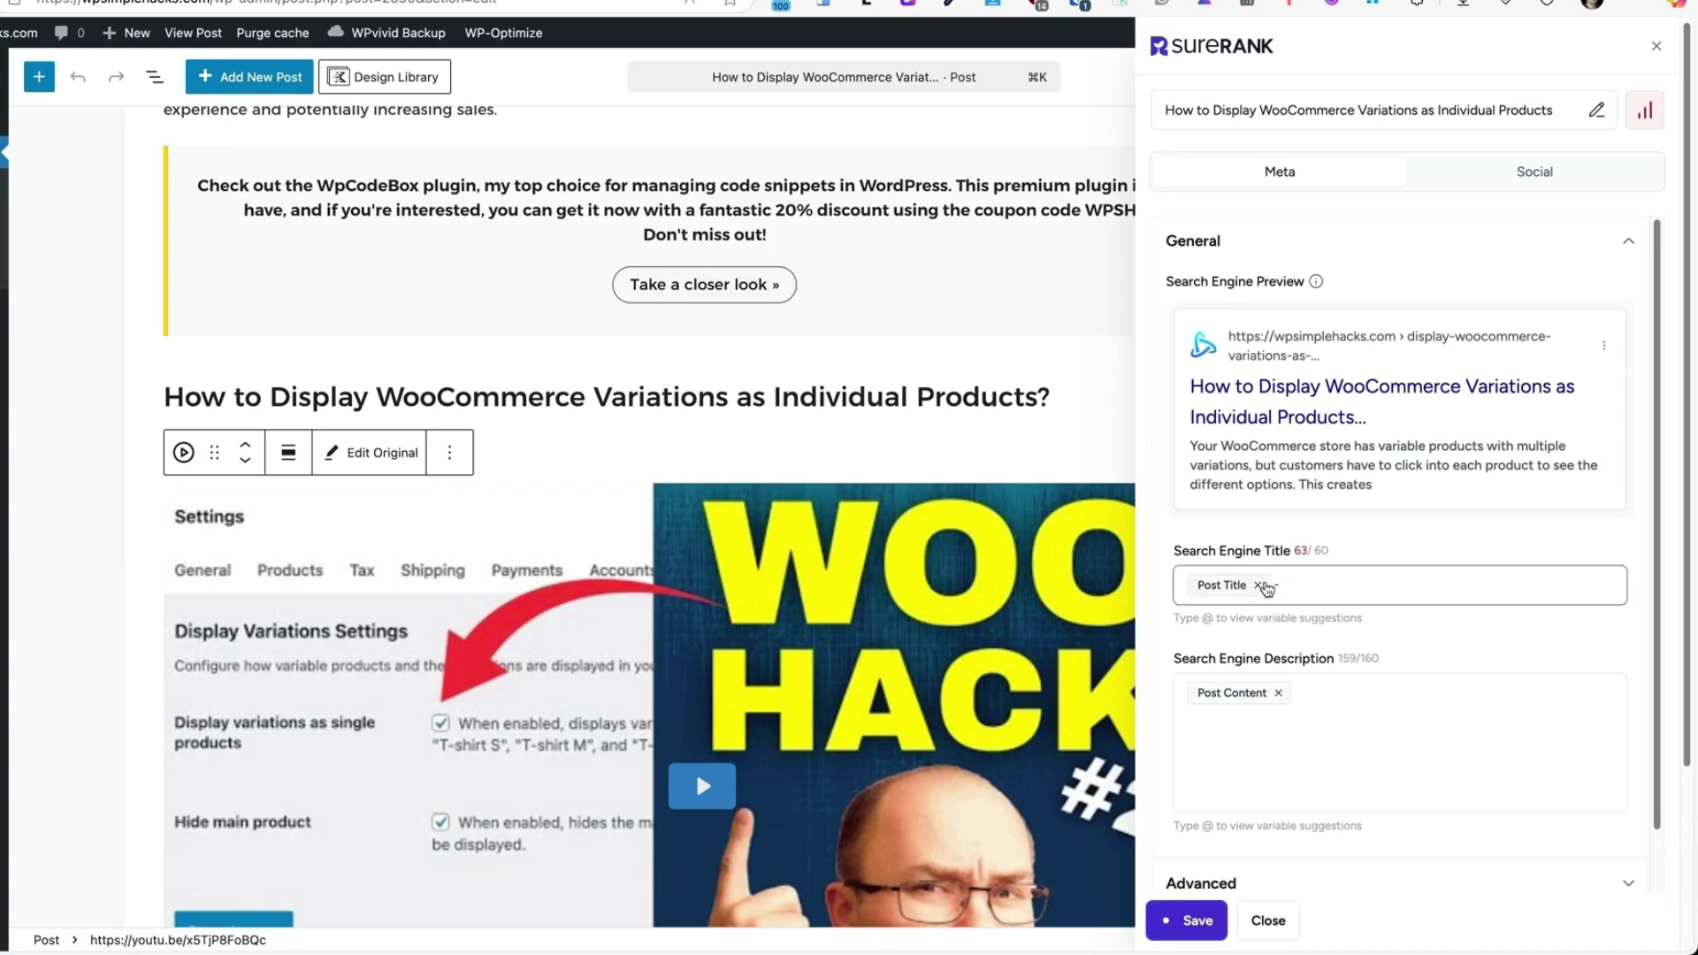
left_click(1257, 585)
scroll(372, 354, "up", 15)
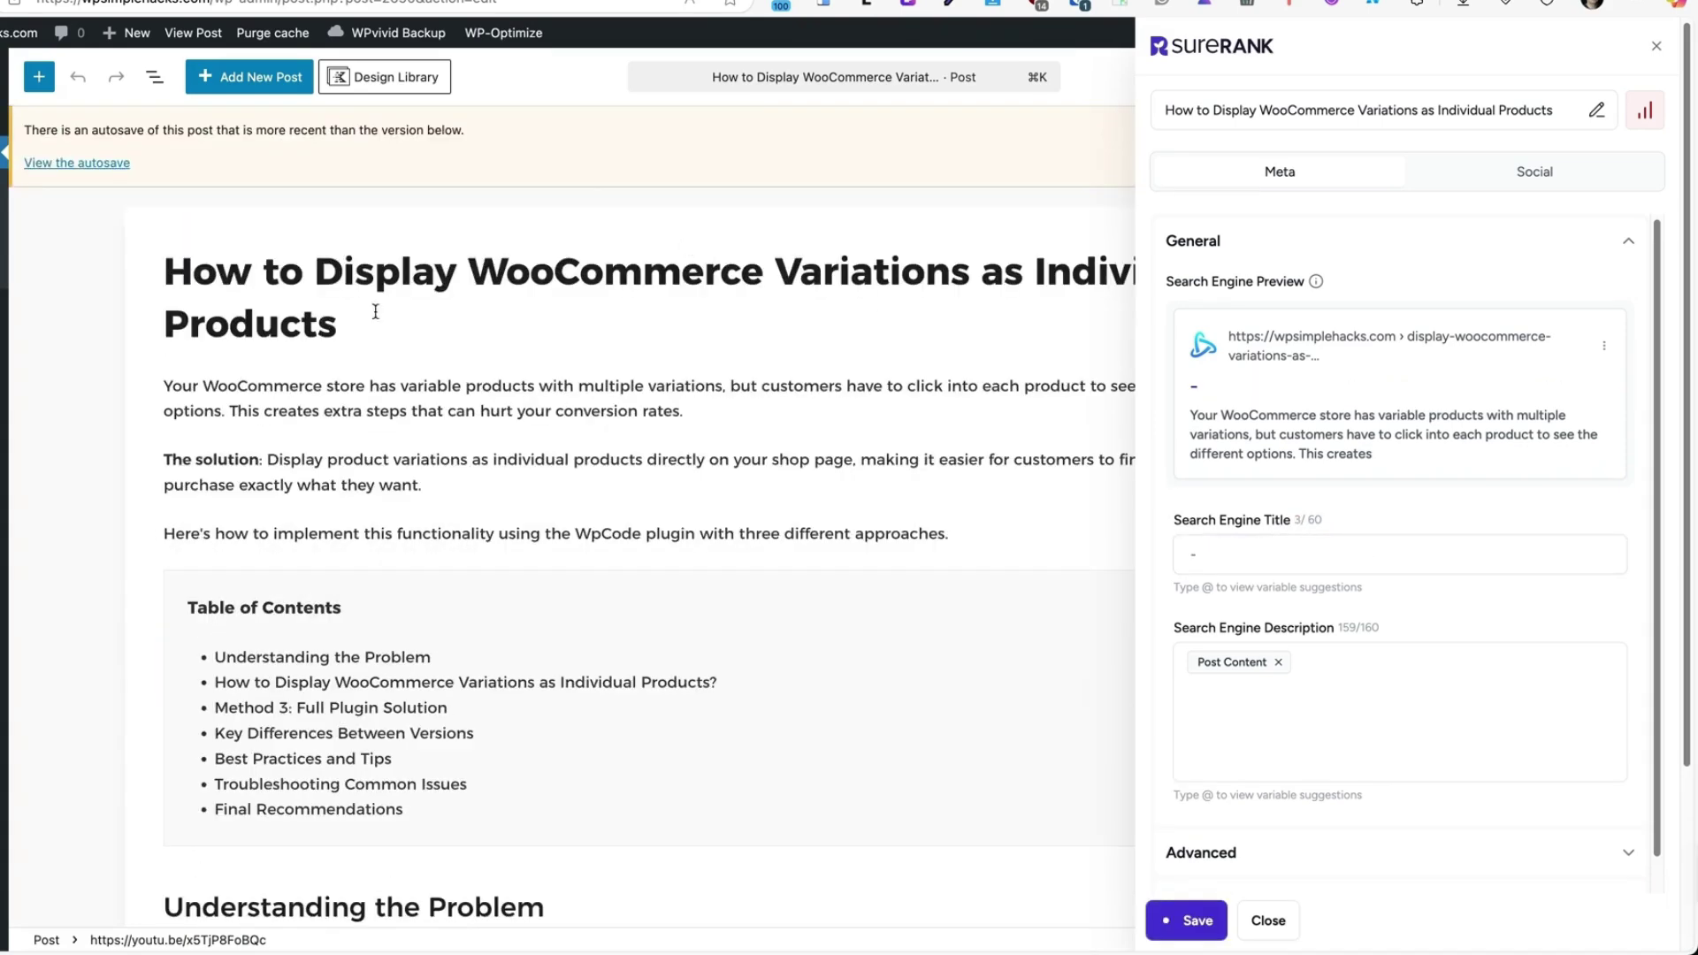
left_click(347, 320)
left_click(1415, 555)
key("BackSpace")
type("How to Display WooCommerce Variations as Individual Products")
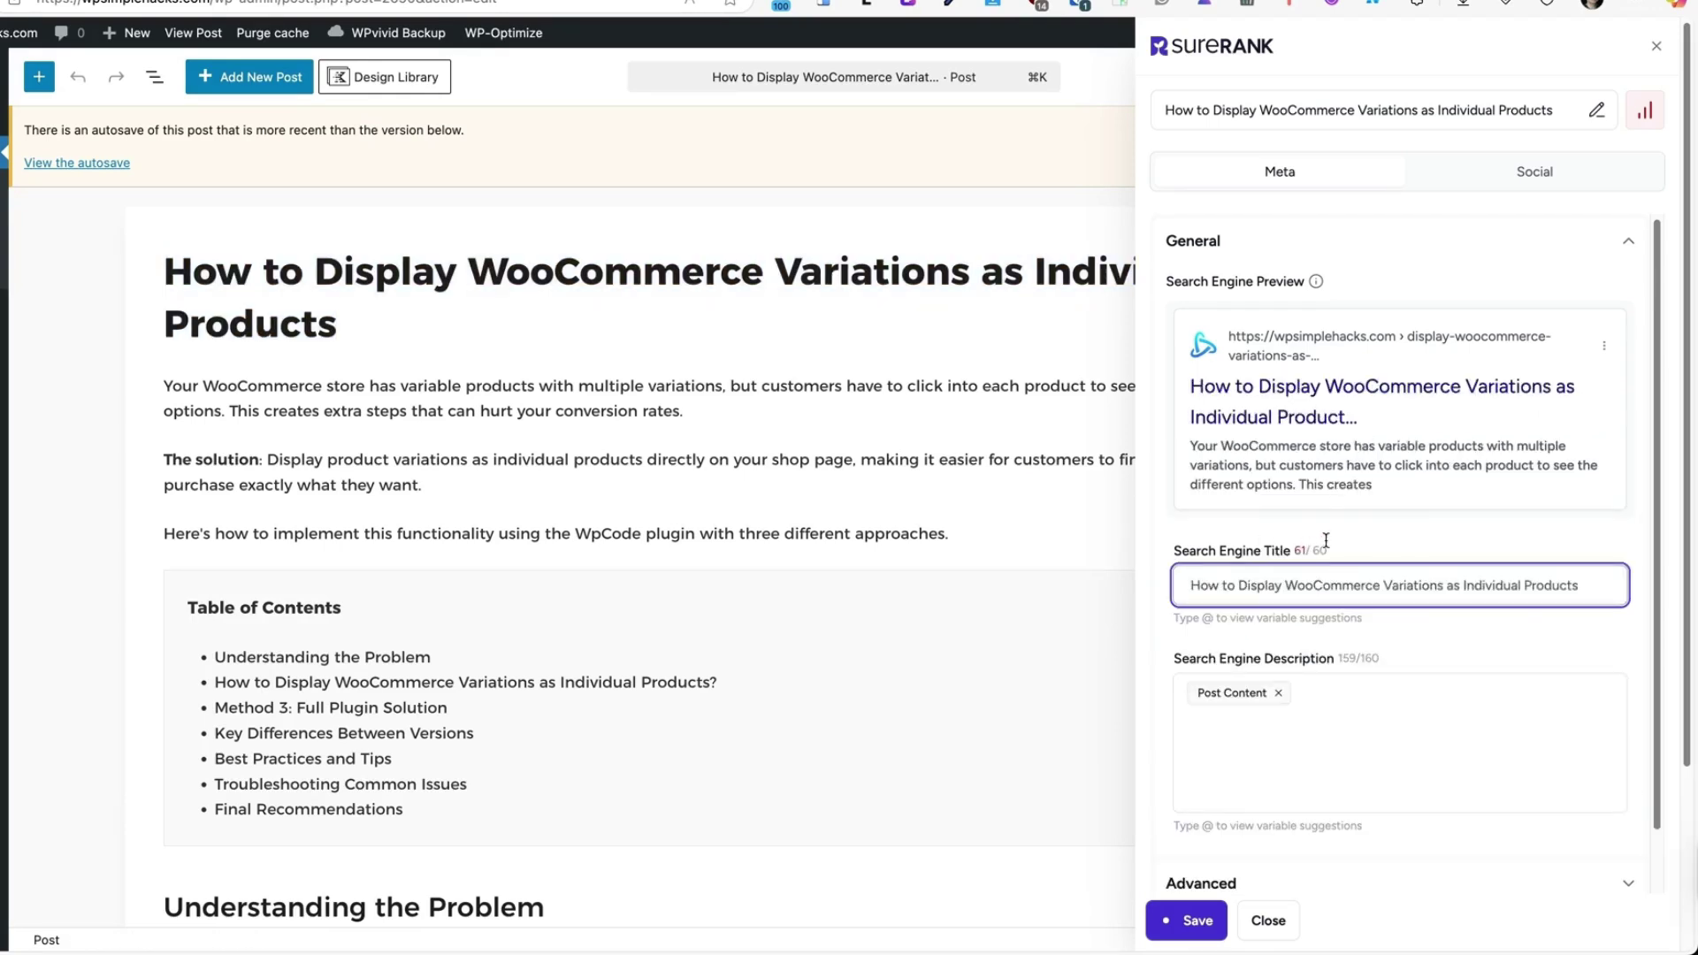
double_click(1493, 585)
type("Seper")
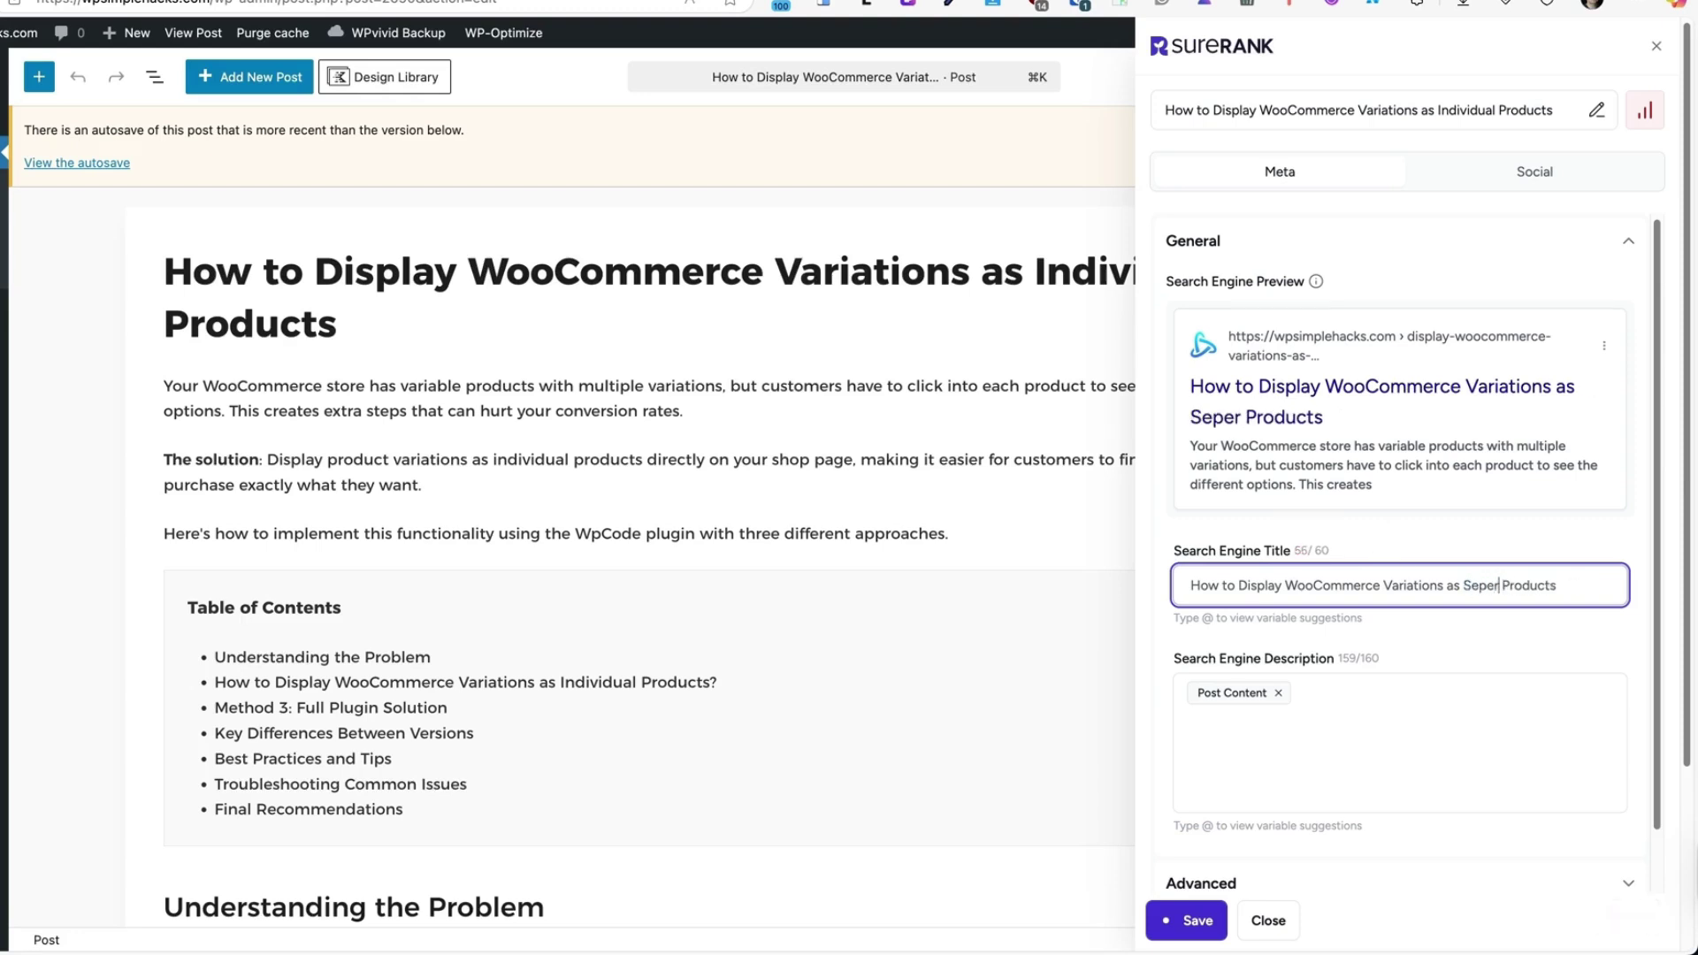
type("ate")
Write the description 'In this post Im going to show you…' about shop-page variations, accepting the comma fix.
left_click(1278, 692)
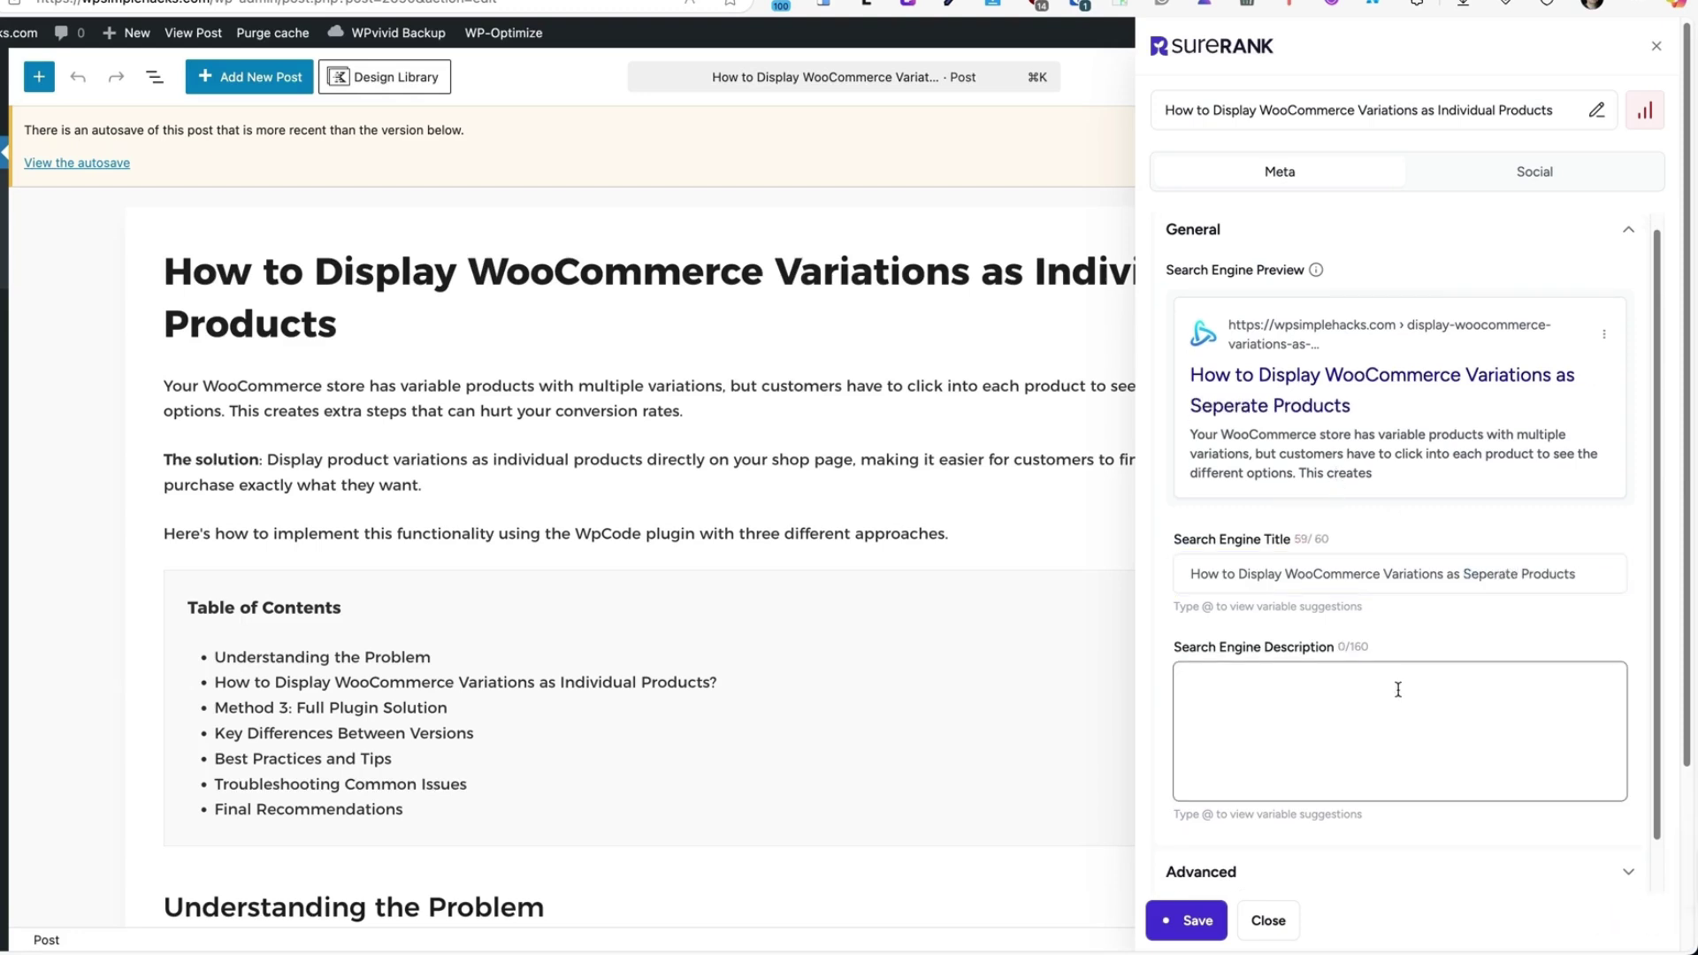
left_click(1234, 688)
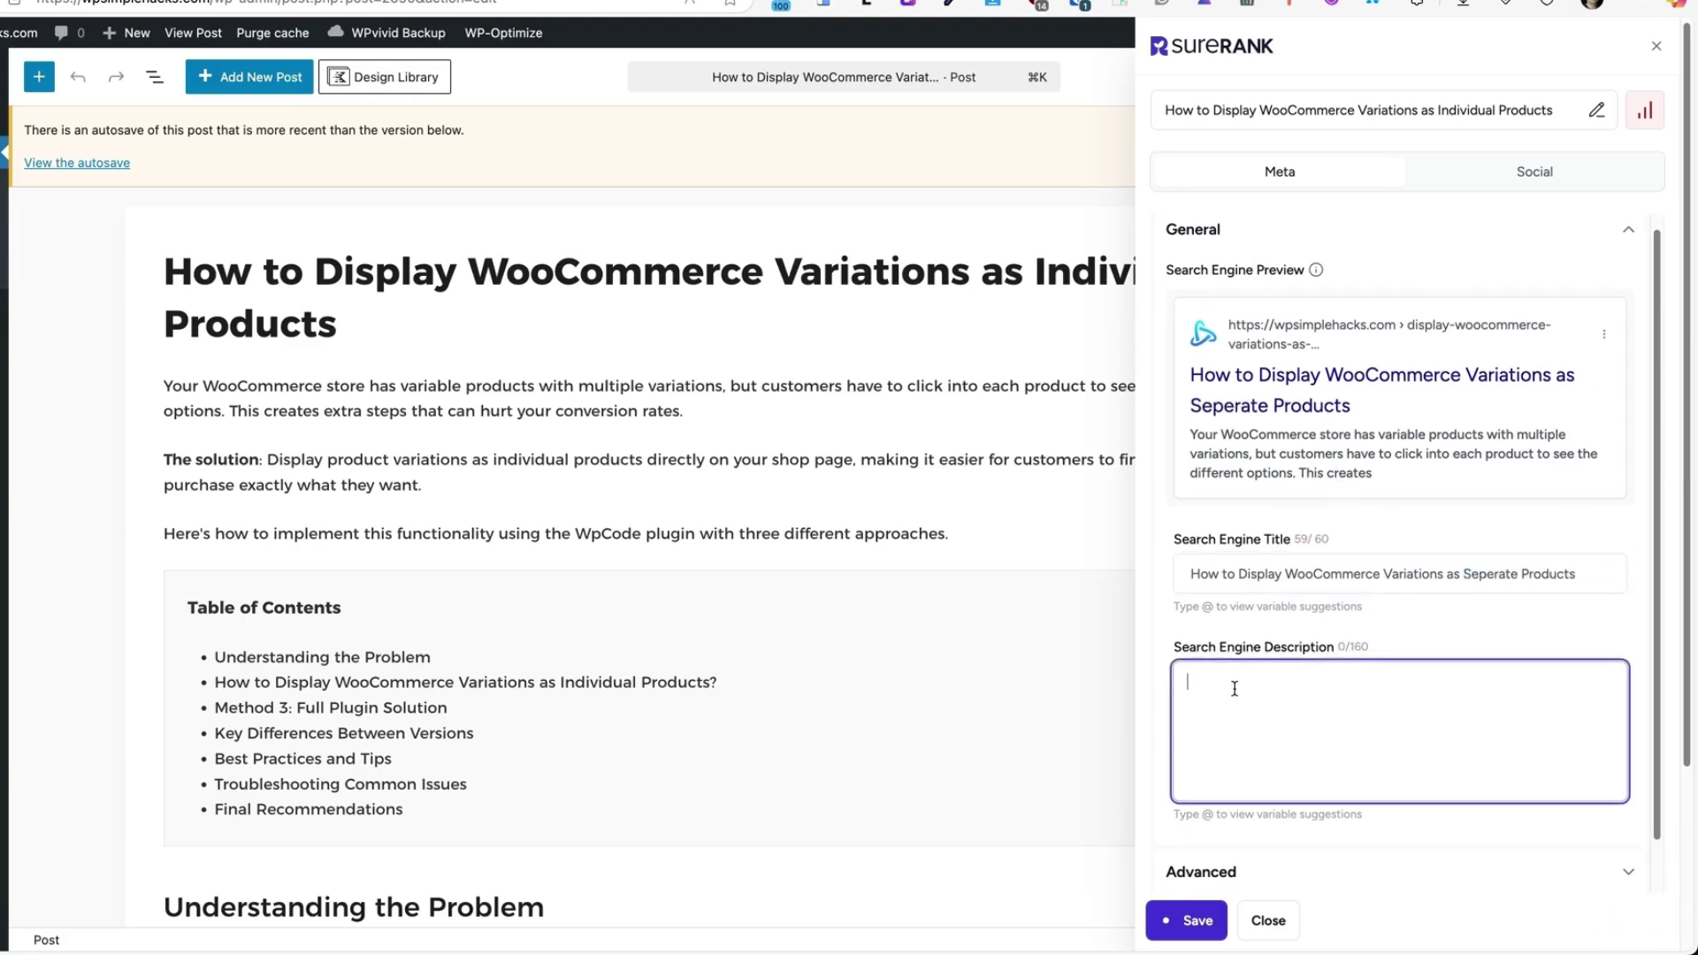
type("In this post Im going to show you '")
type("how to display WooCommerce Variations as Individual Products")
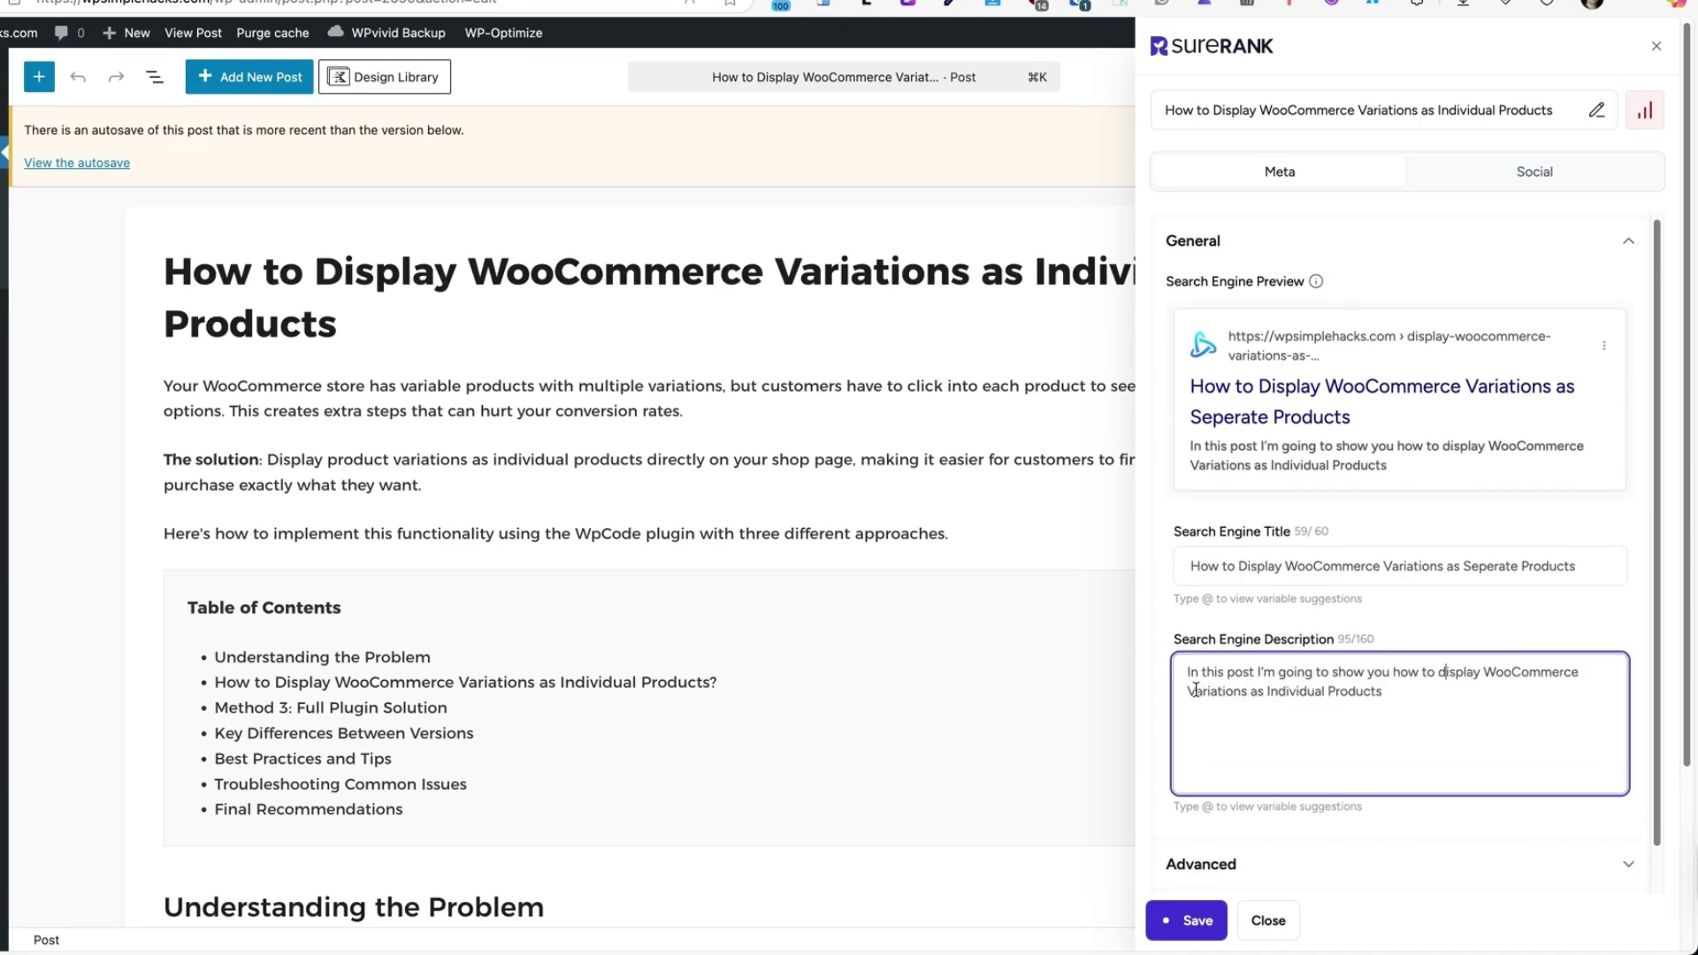
key("BackSpace")
type("v")
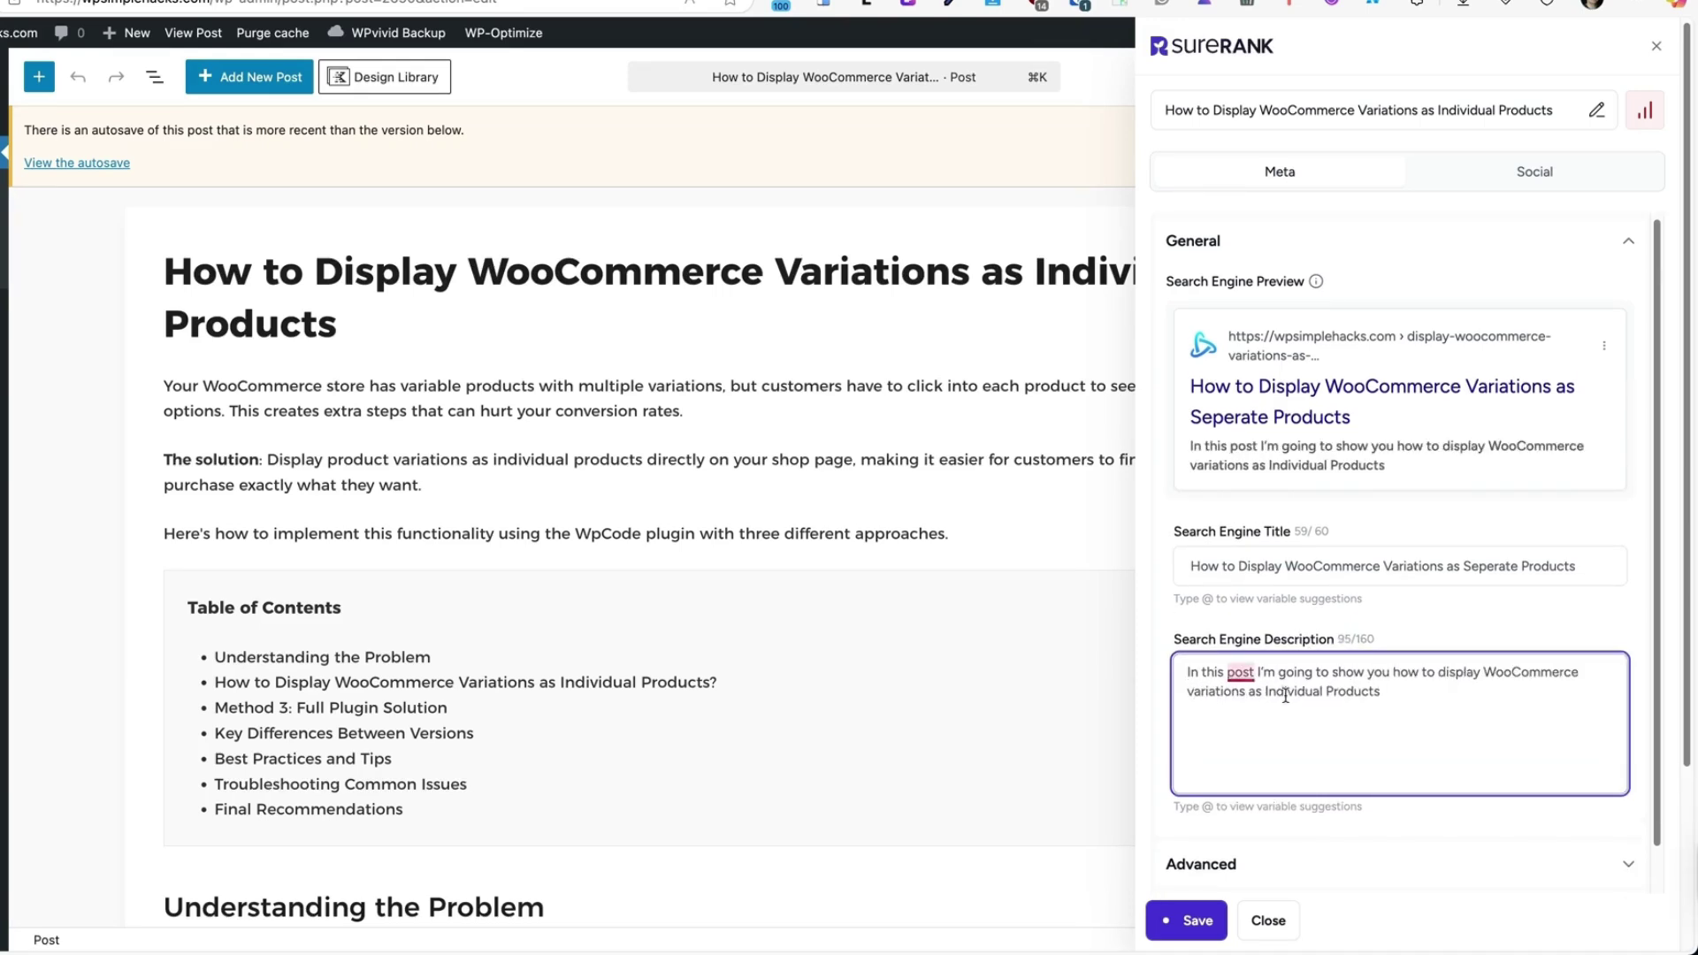
mouse_move(1260, 687)
left_click(1249, 727)
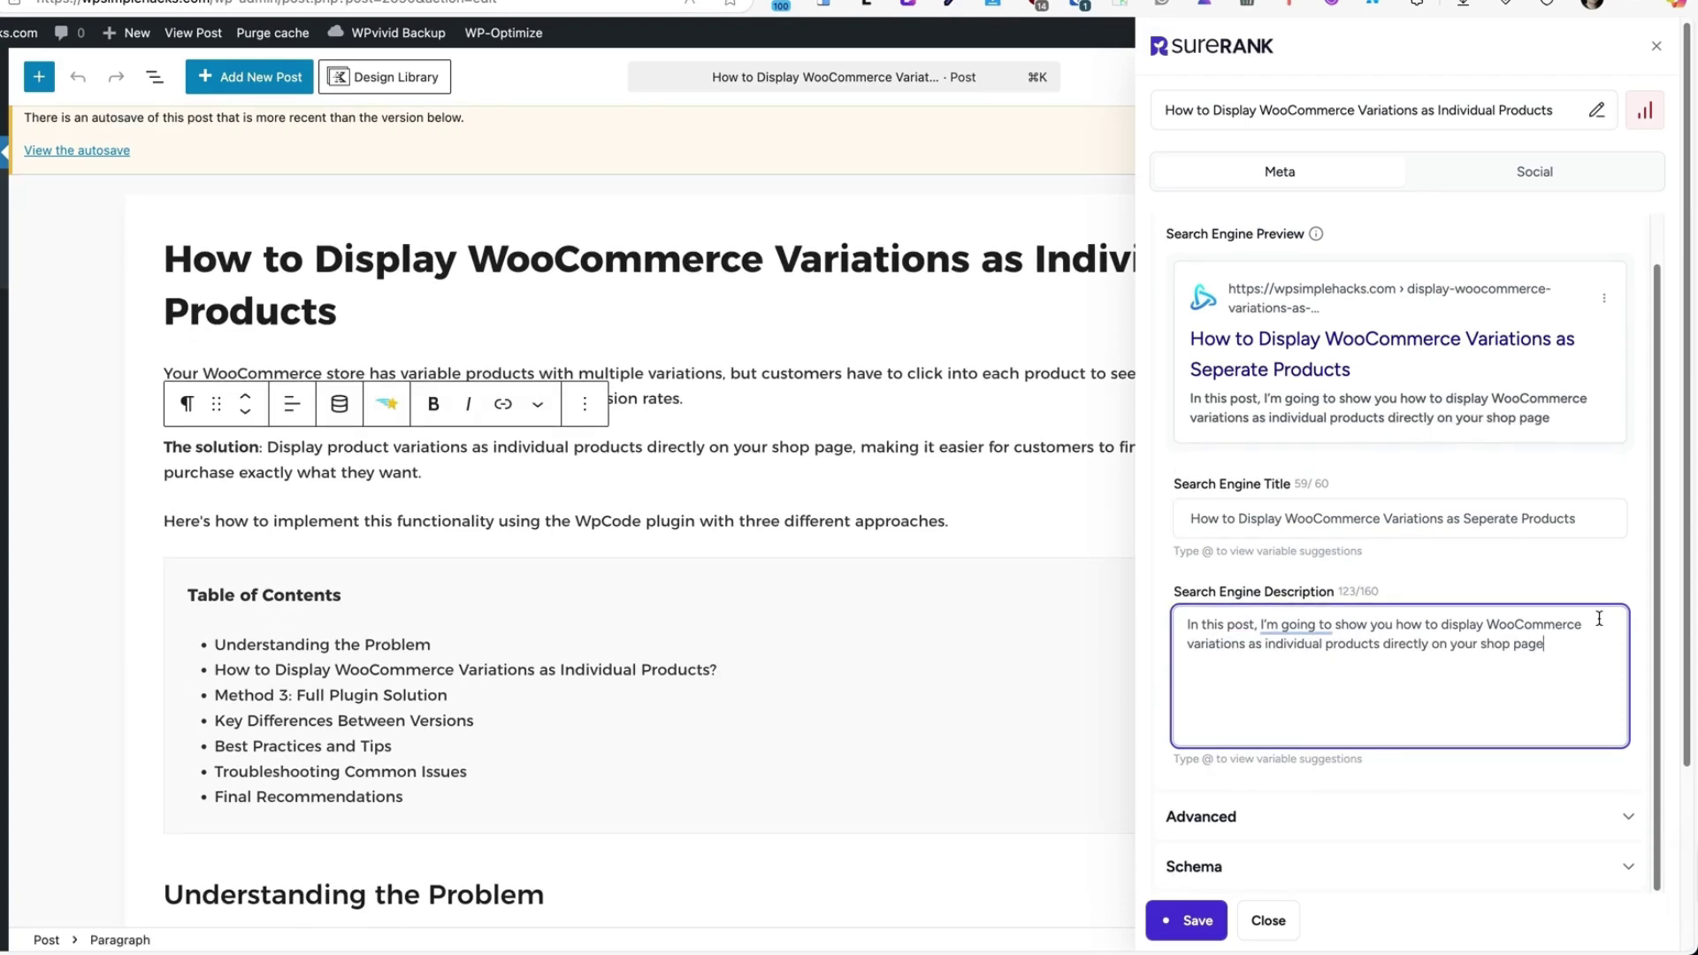
type(".")
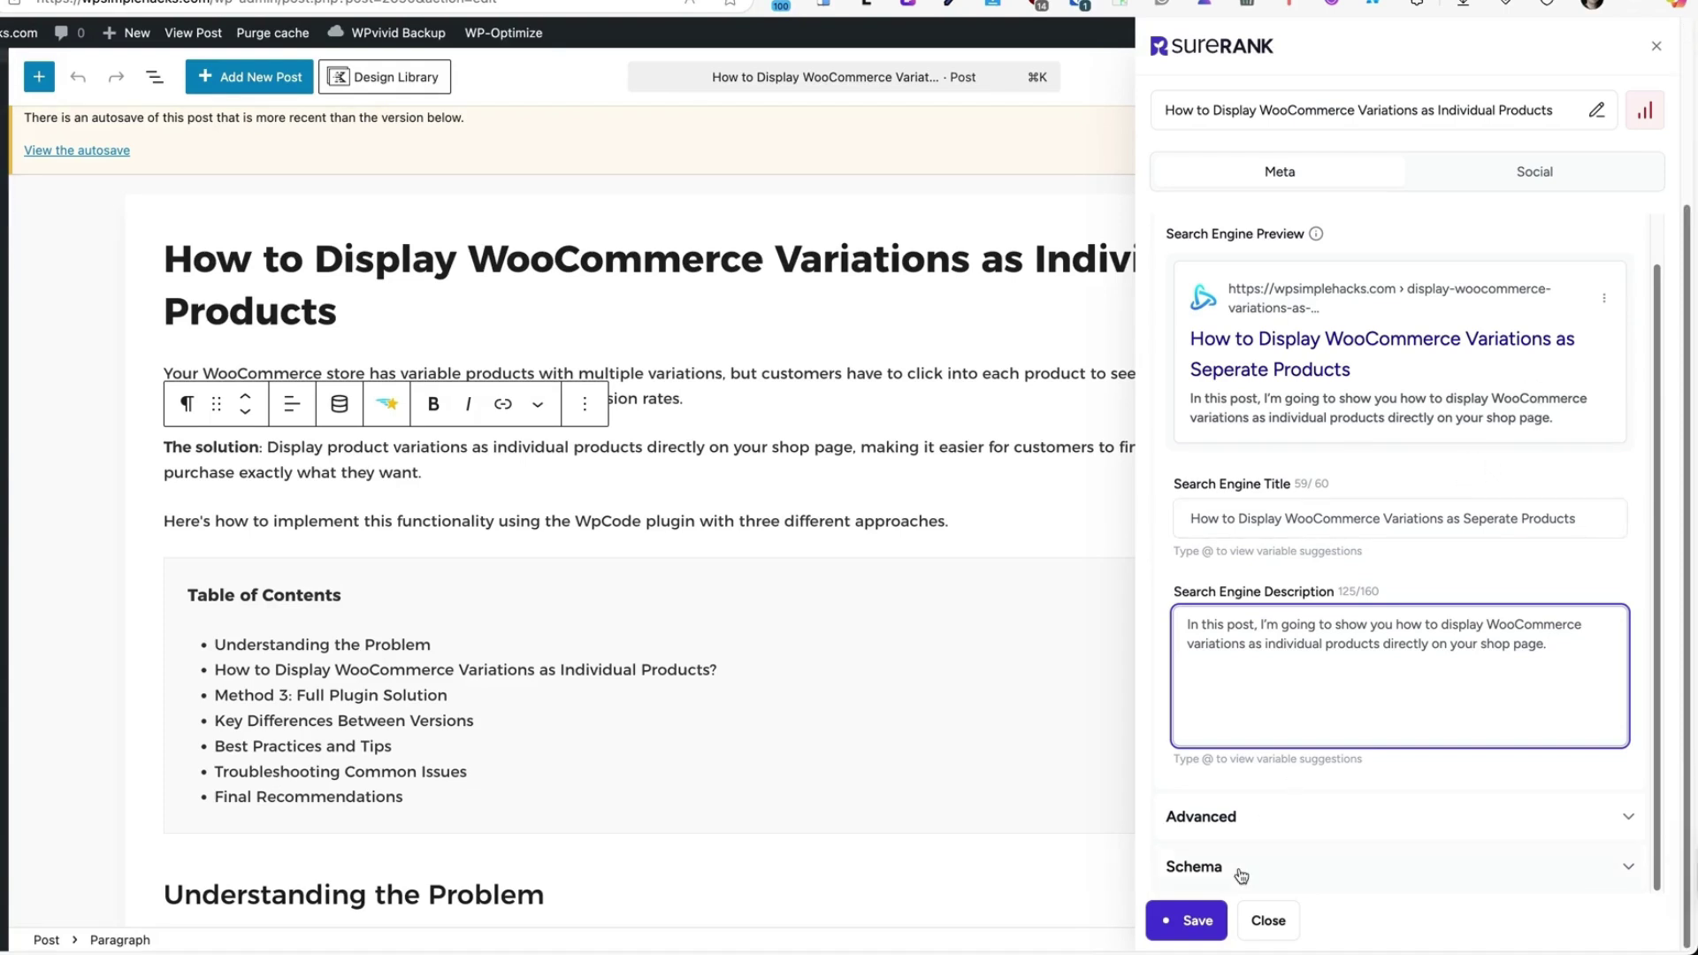
Review the post's Advanced canonical URL and Schema settings, then its Facebook social preview.
left_click(1273, 822)
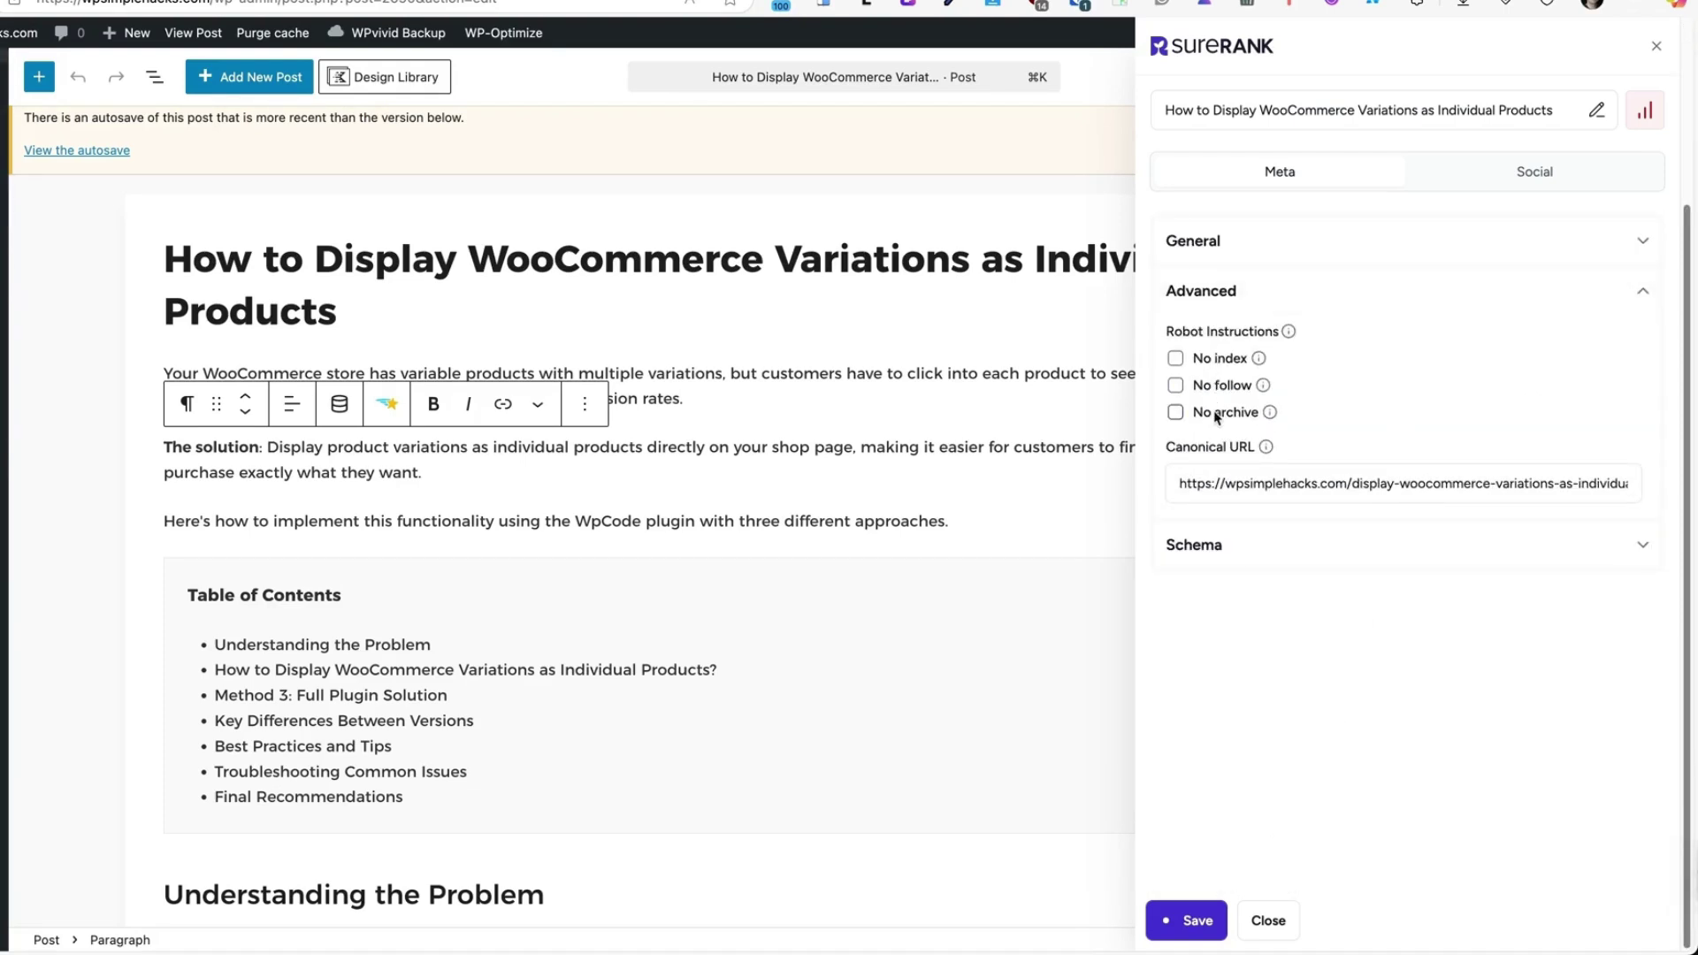
left_click(1226, 457)
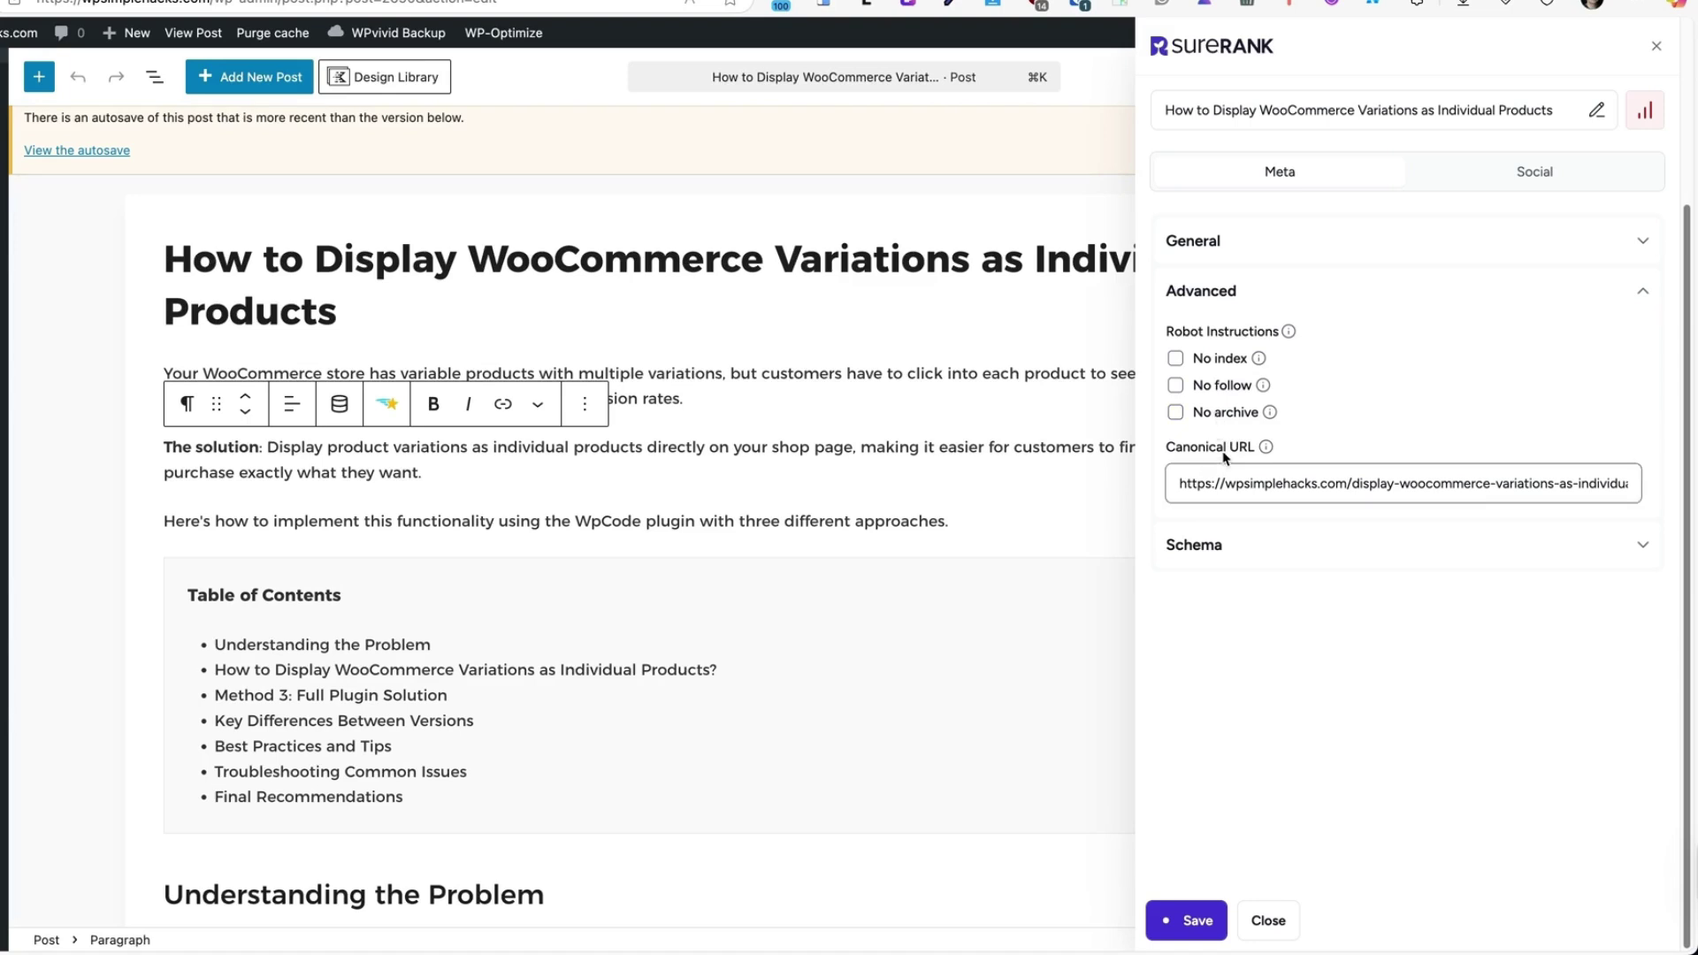
left_click(1401, 546)
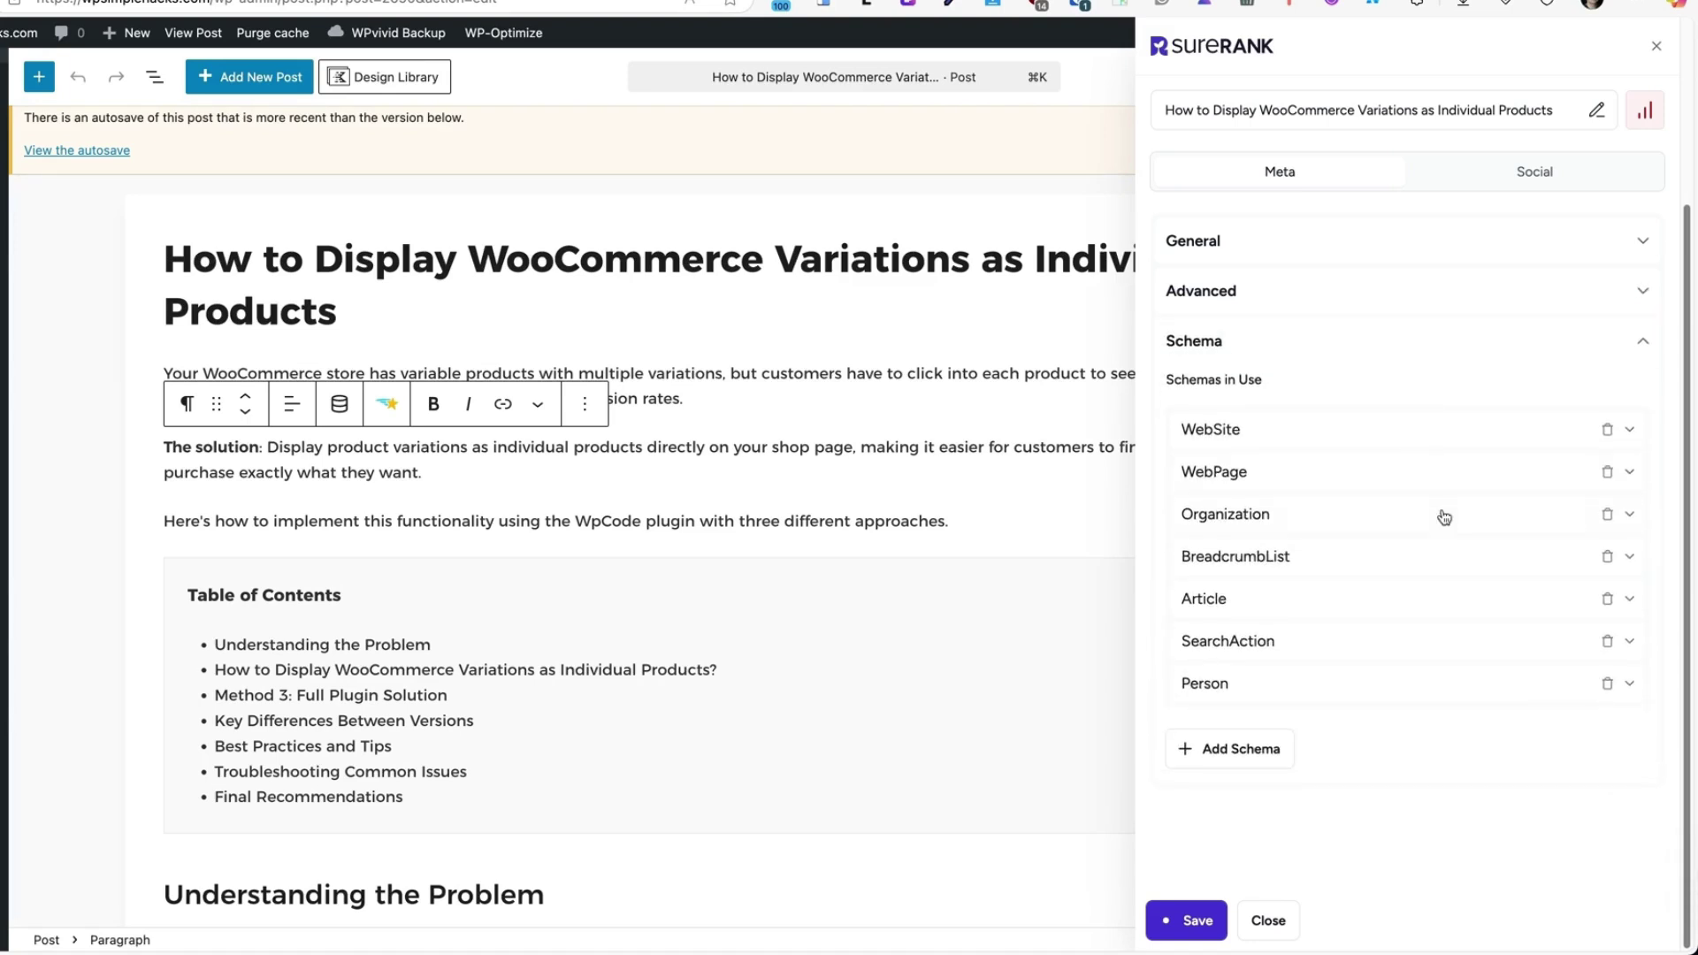
left_click(1550, 177)
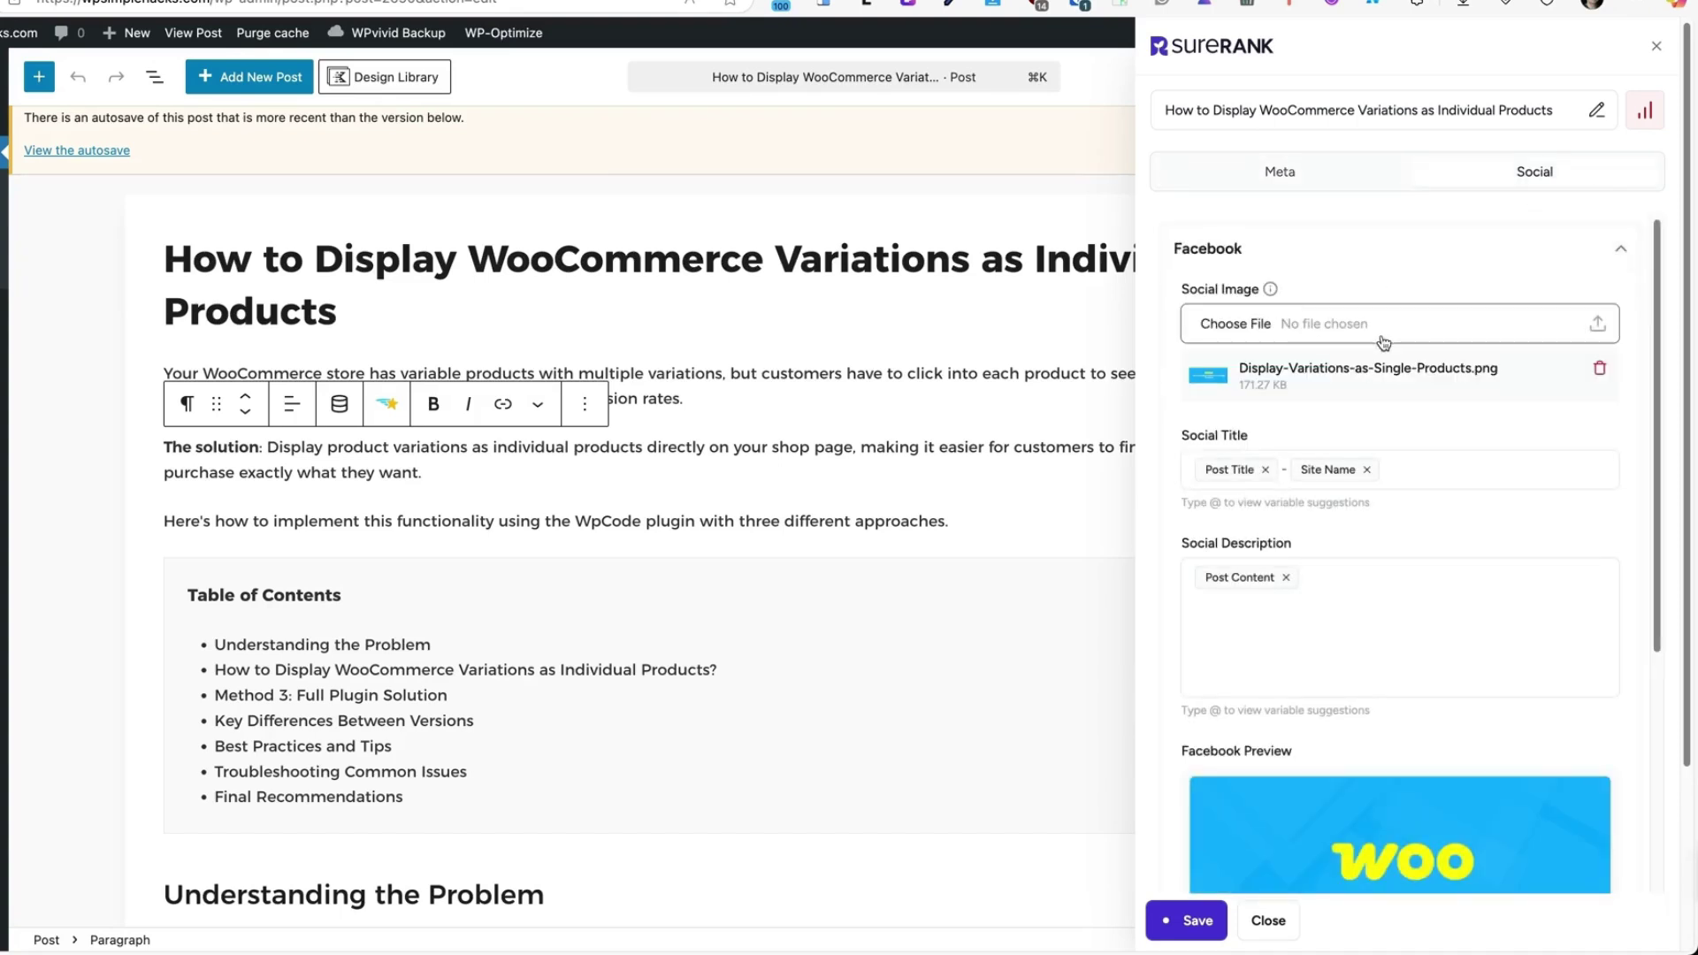
scroll(1385, 301, "down", 5)
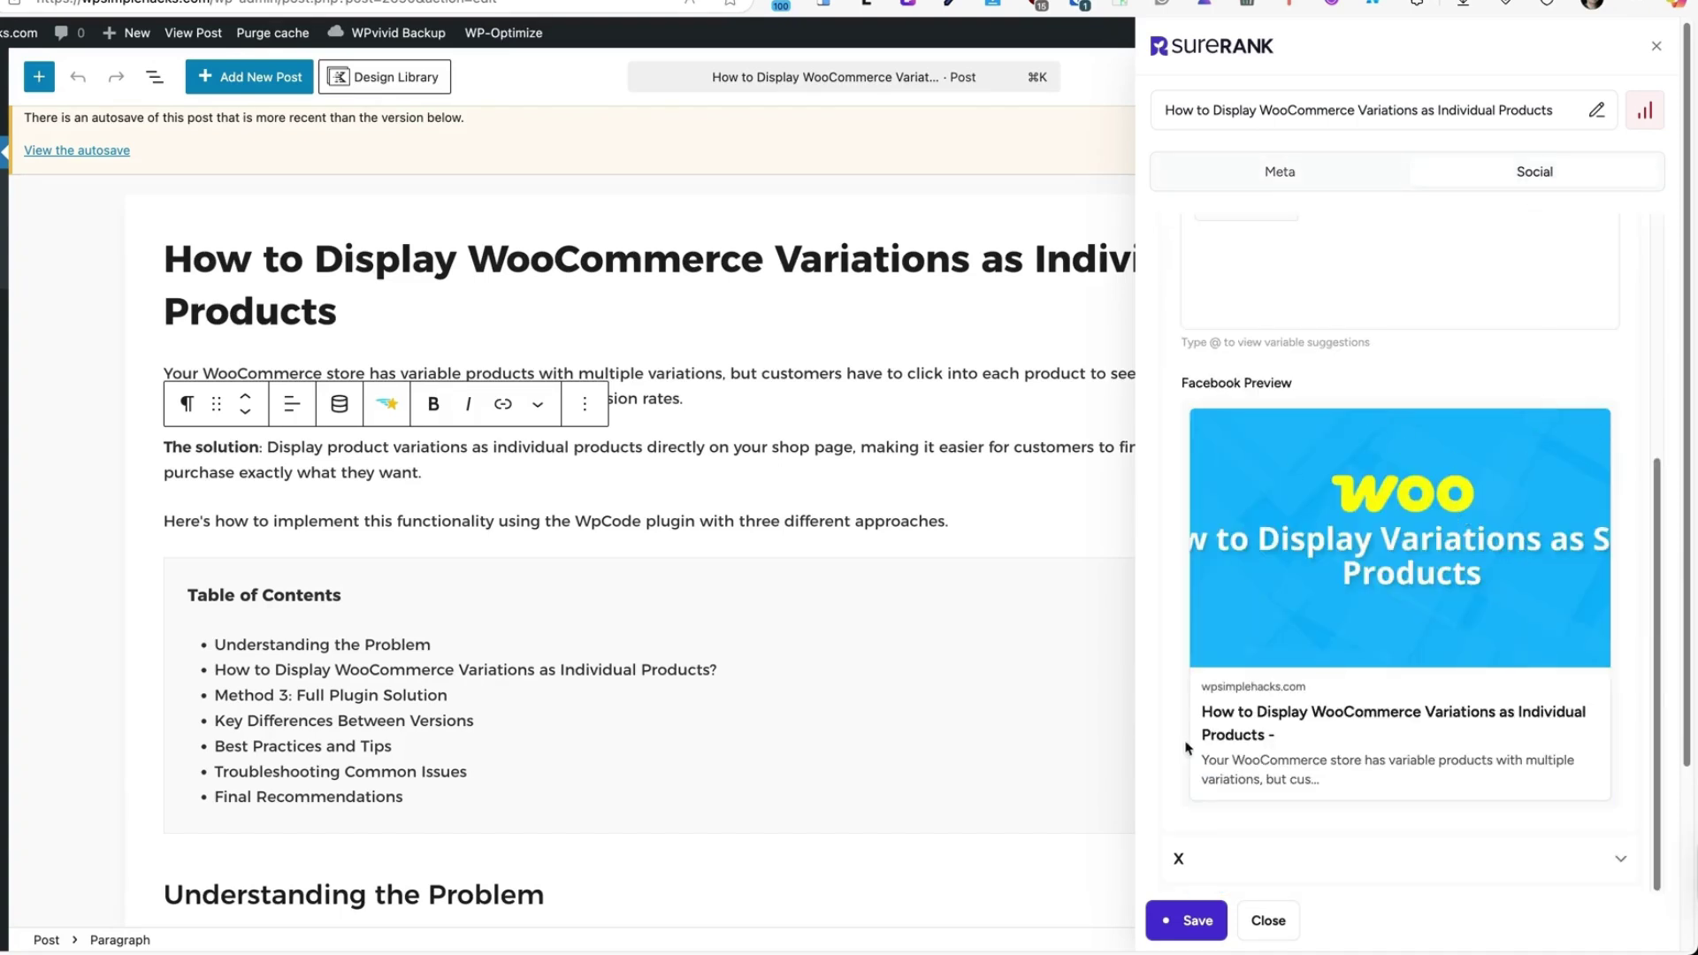
scroll(1424, 424, "up", 5)
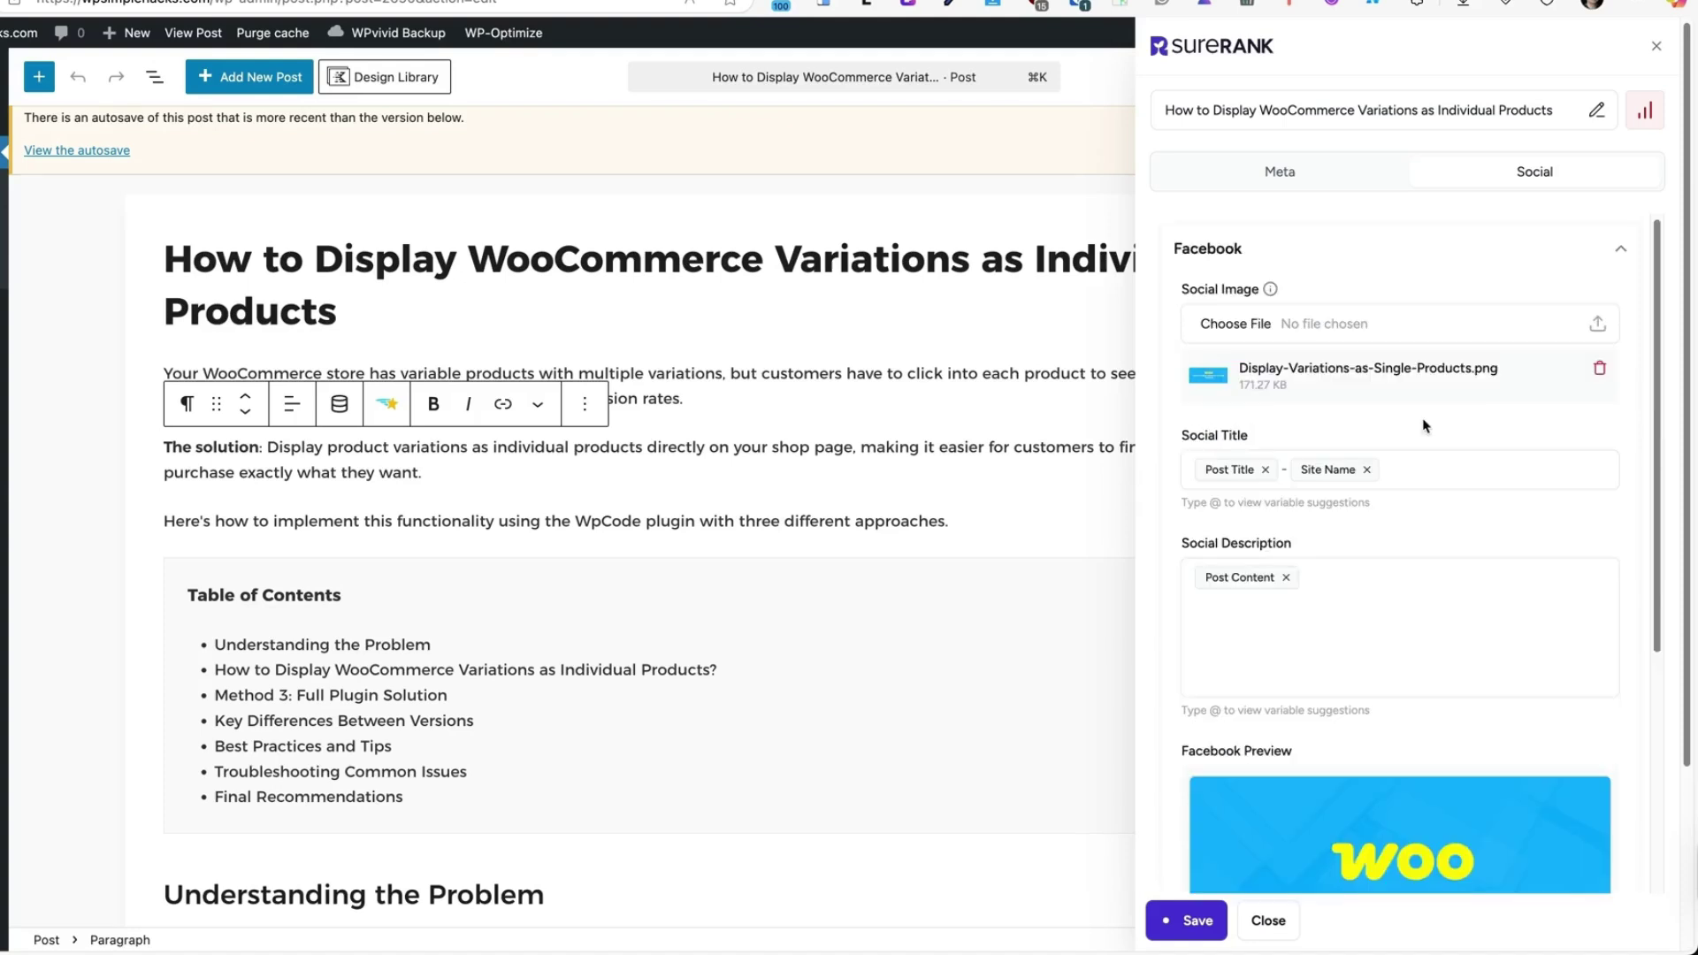
Open the post's Page SEO Checks and briefly expand then collapse Passed Checks.
left_click(1646, 115)
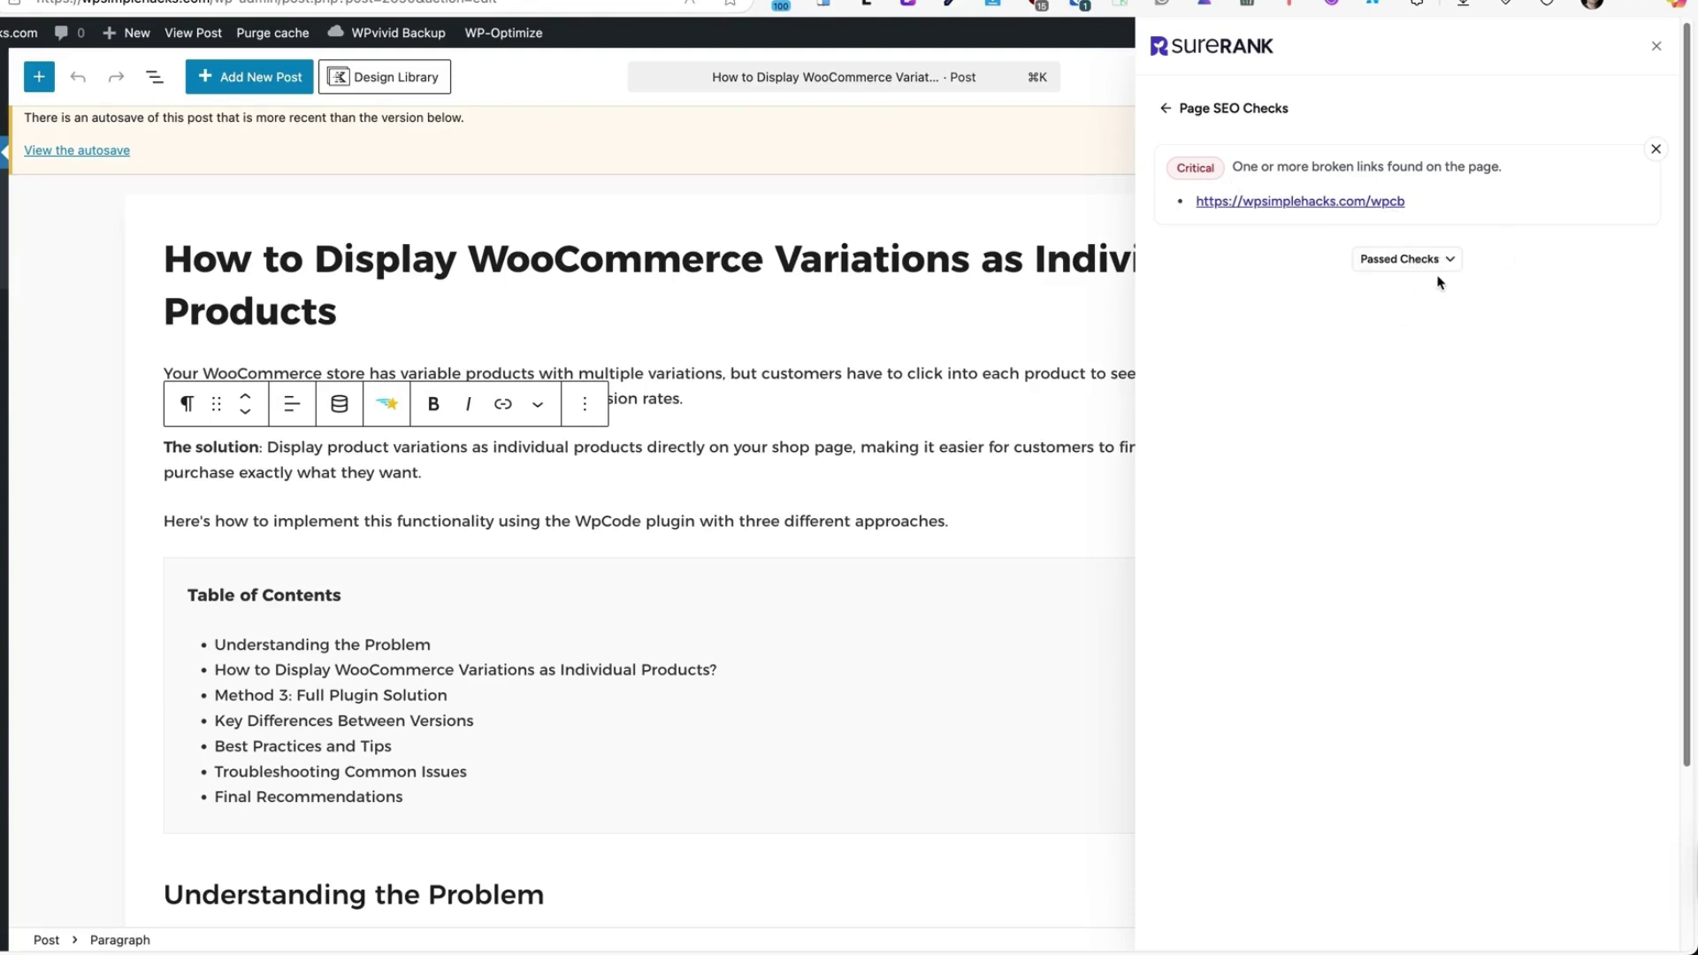
left_click(1450, 264)
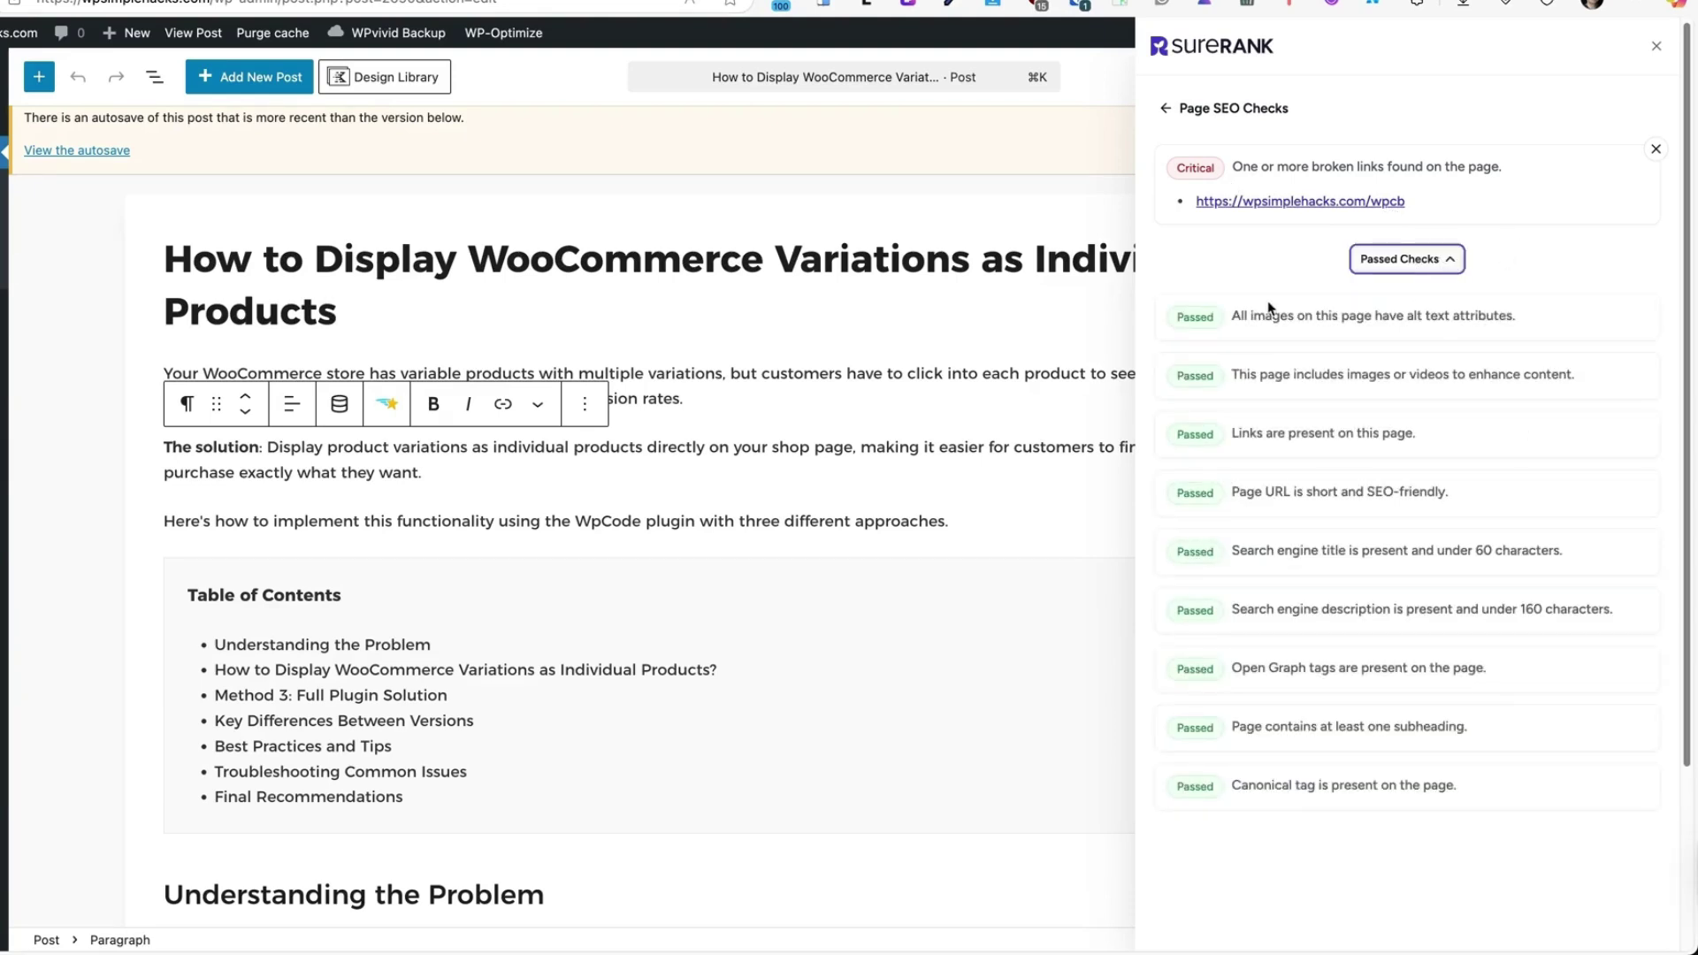
left_click(1447, 264)
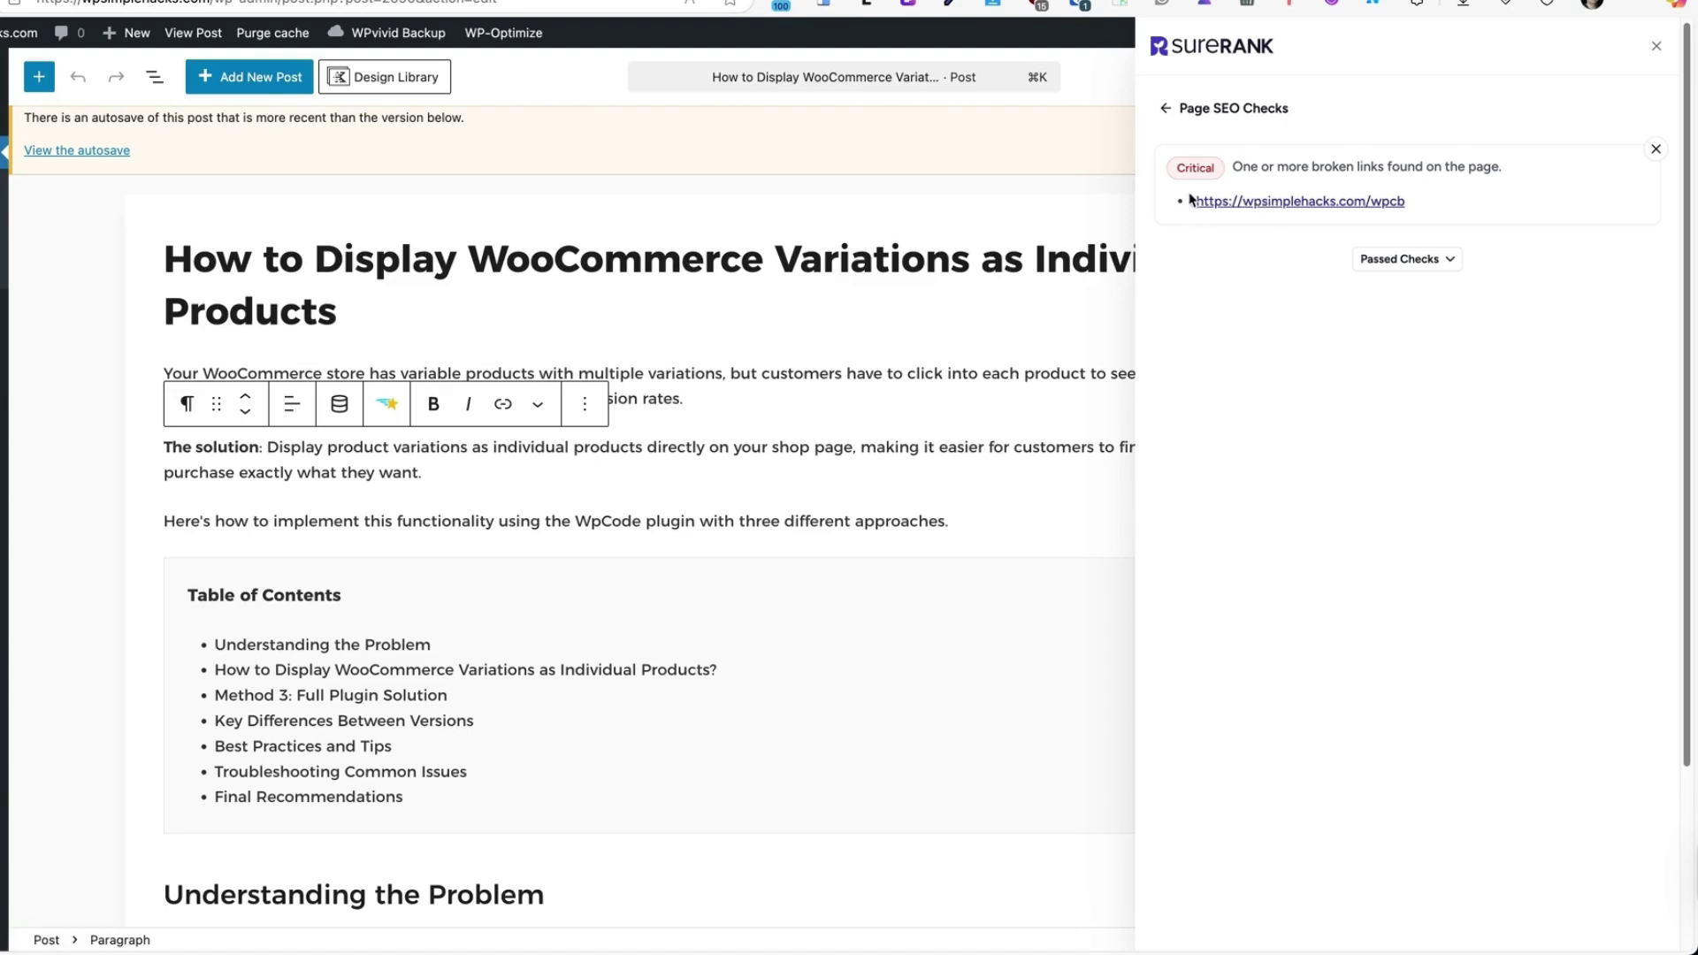
Save the post with its new SEO description, then review SureRank's Meta view and close it.
left_click(1657, 45)
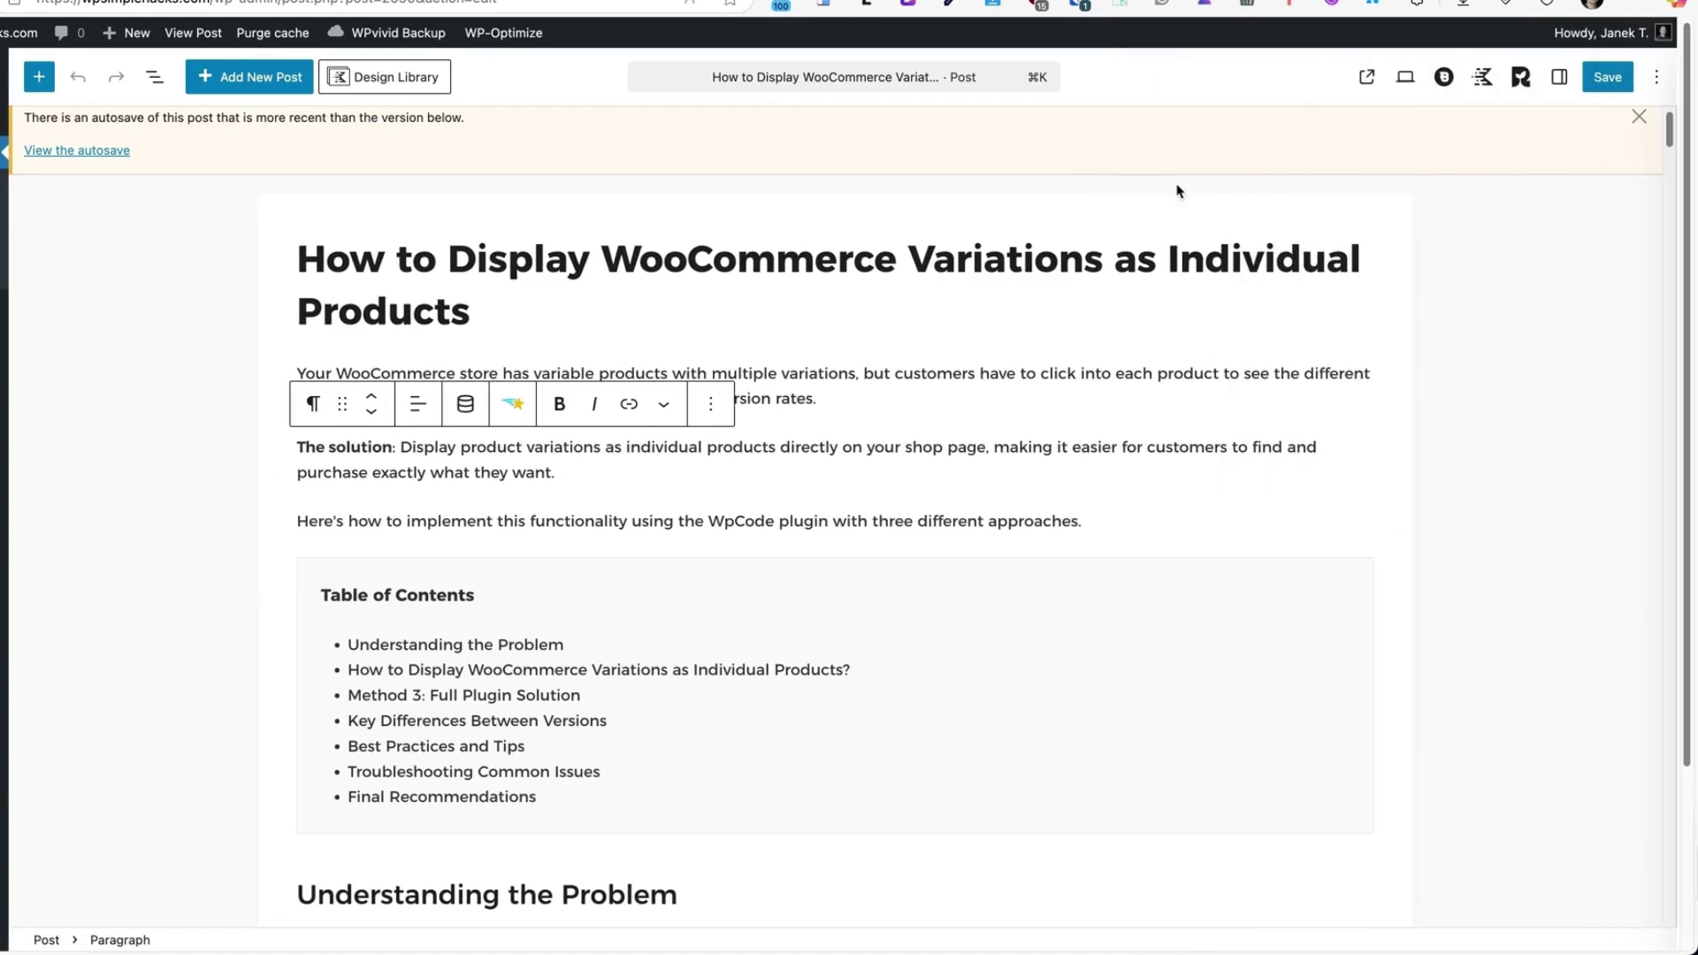
left_click(1607, 81)
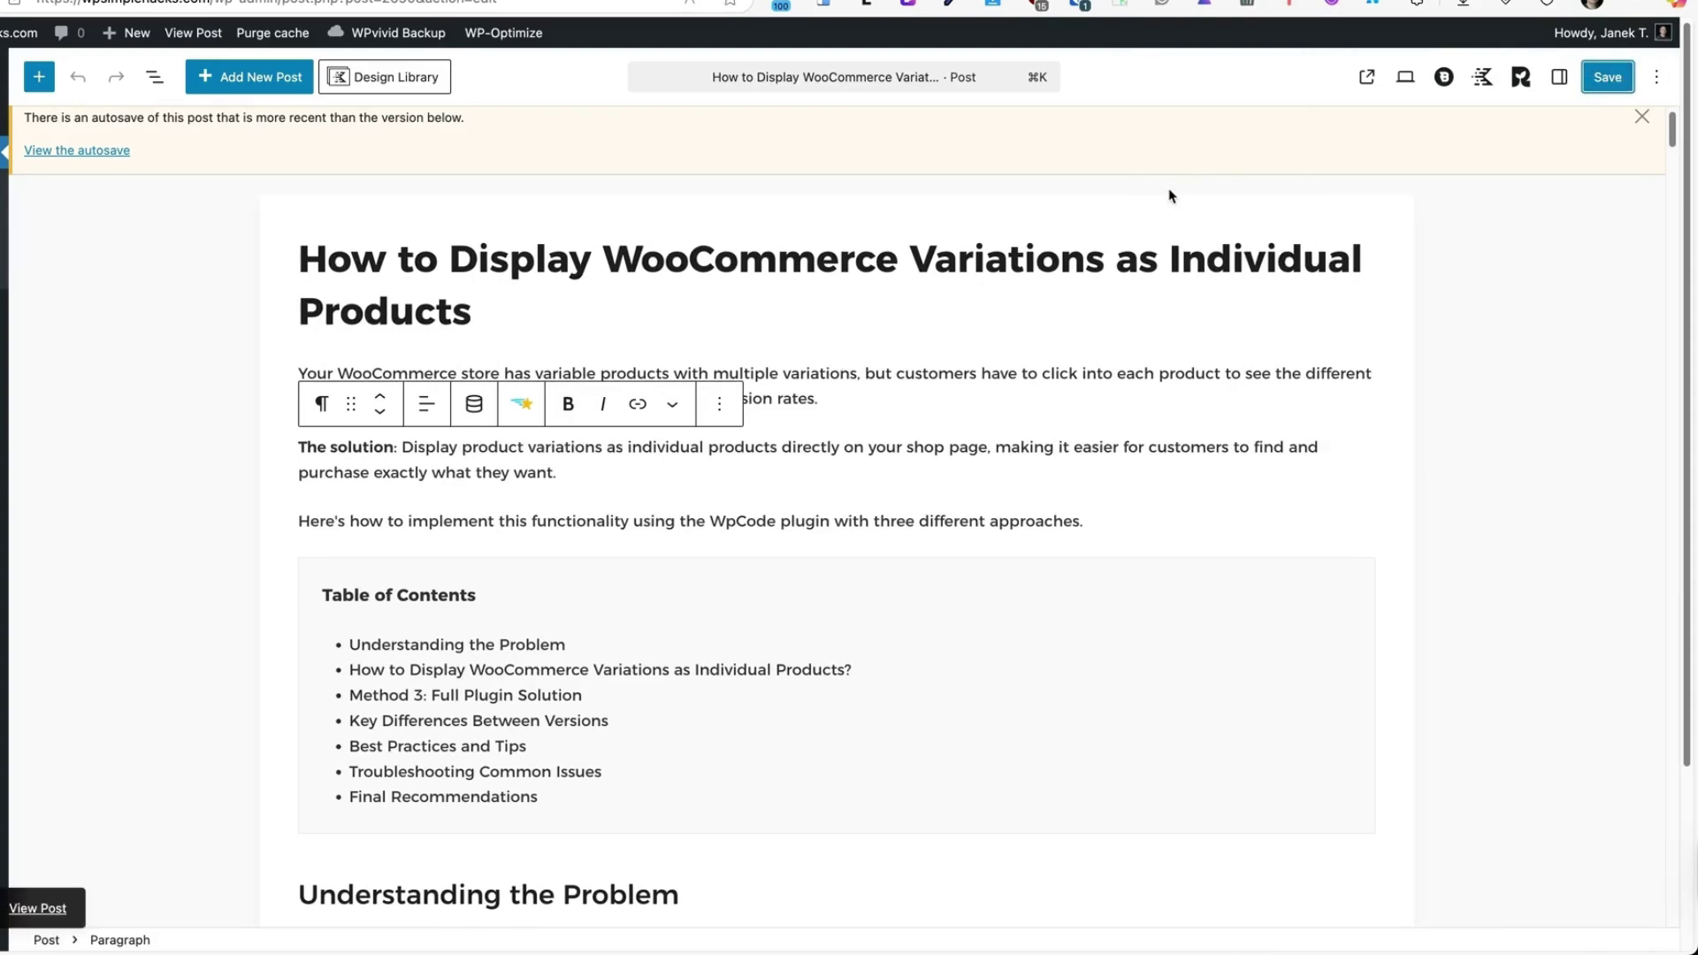
left_click(1200, 109)
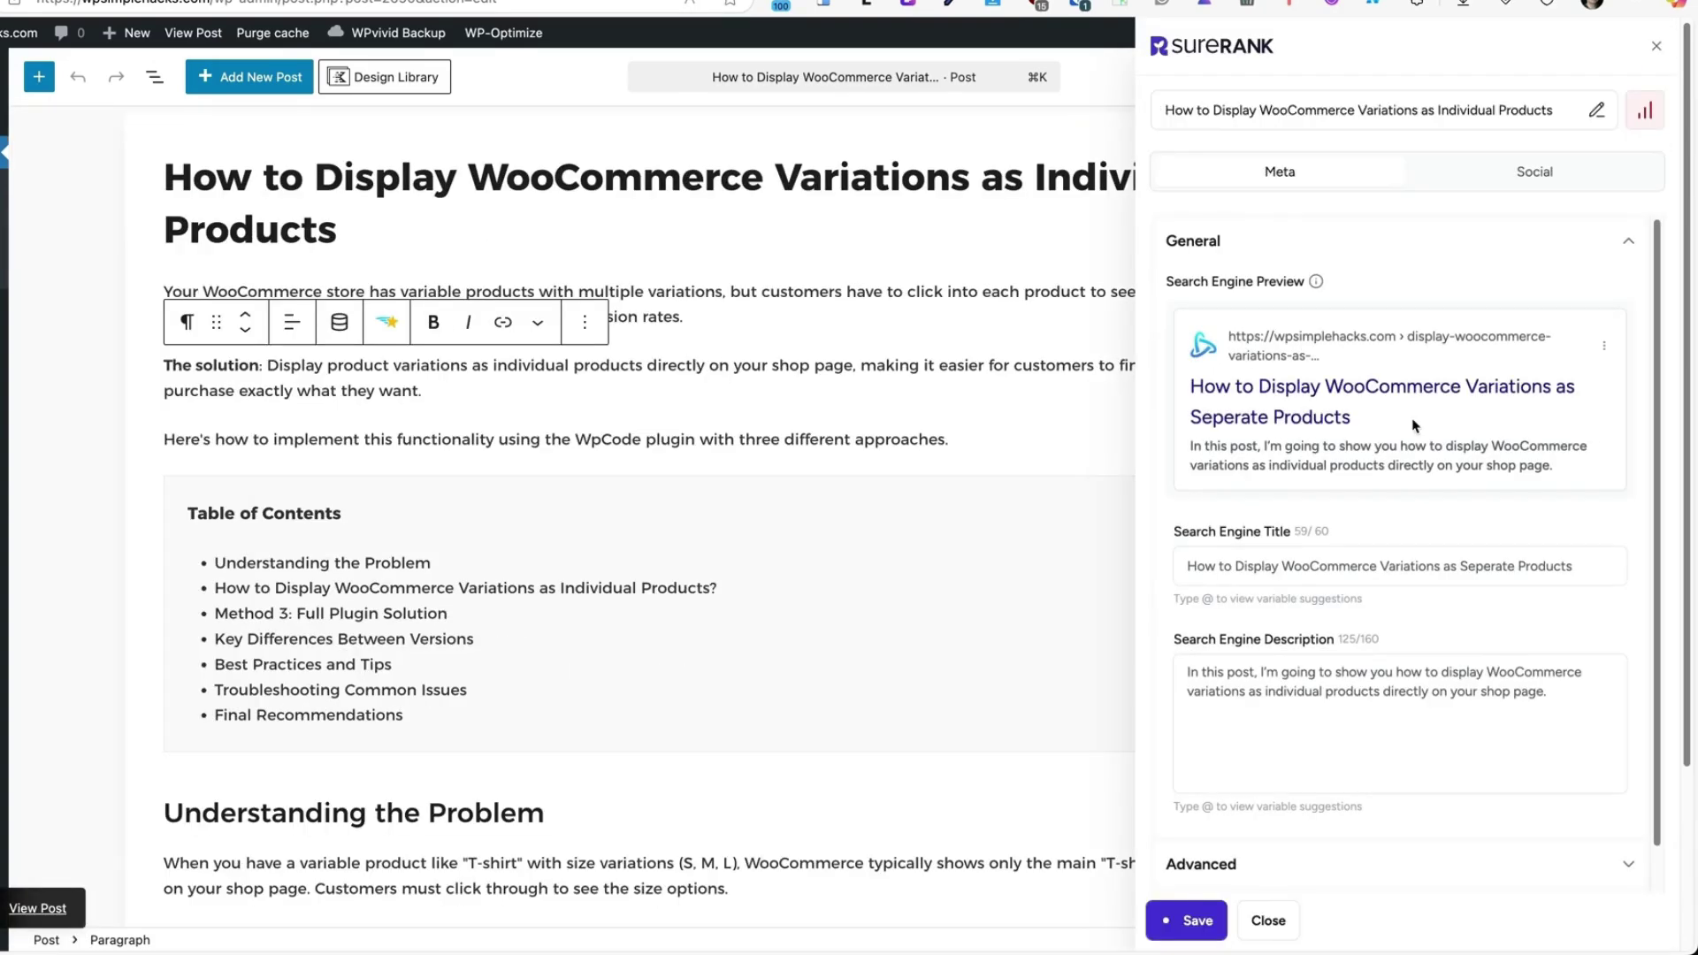
scroll(1391, 516, "down", 1)
scroll(1390, 515, "up", 1)
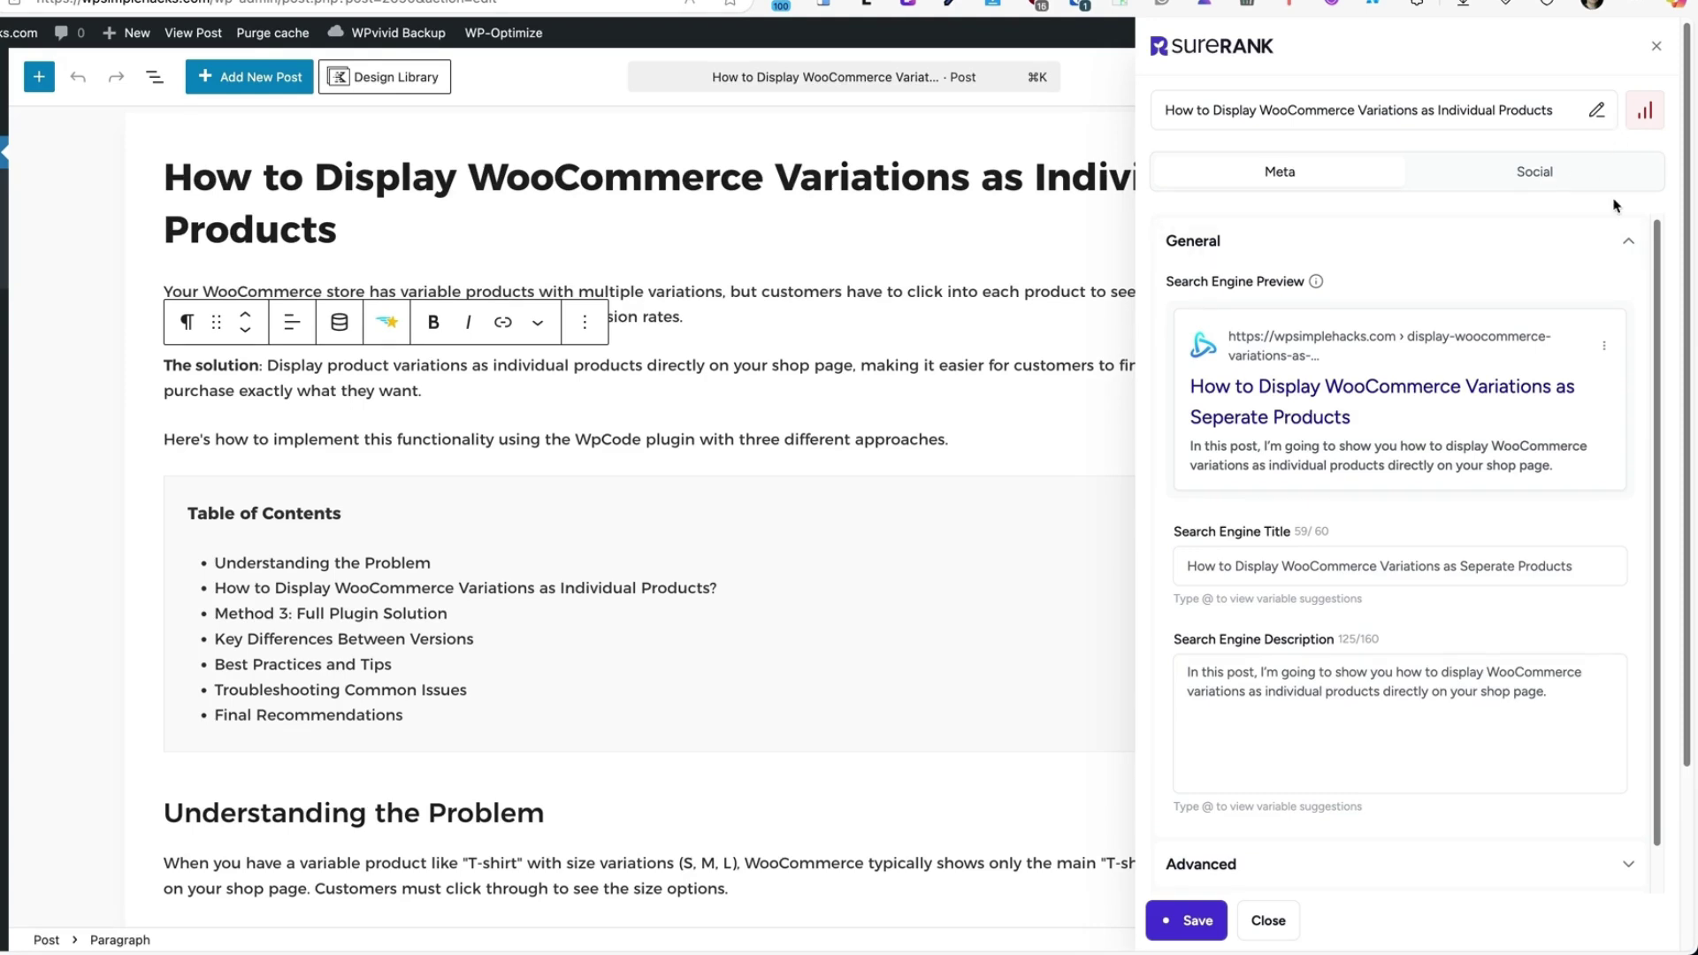
key("Escape")
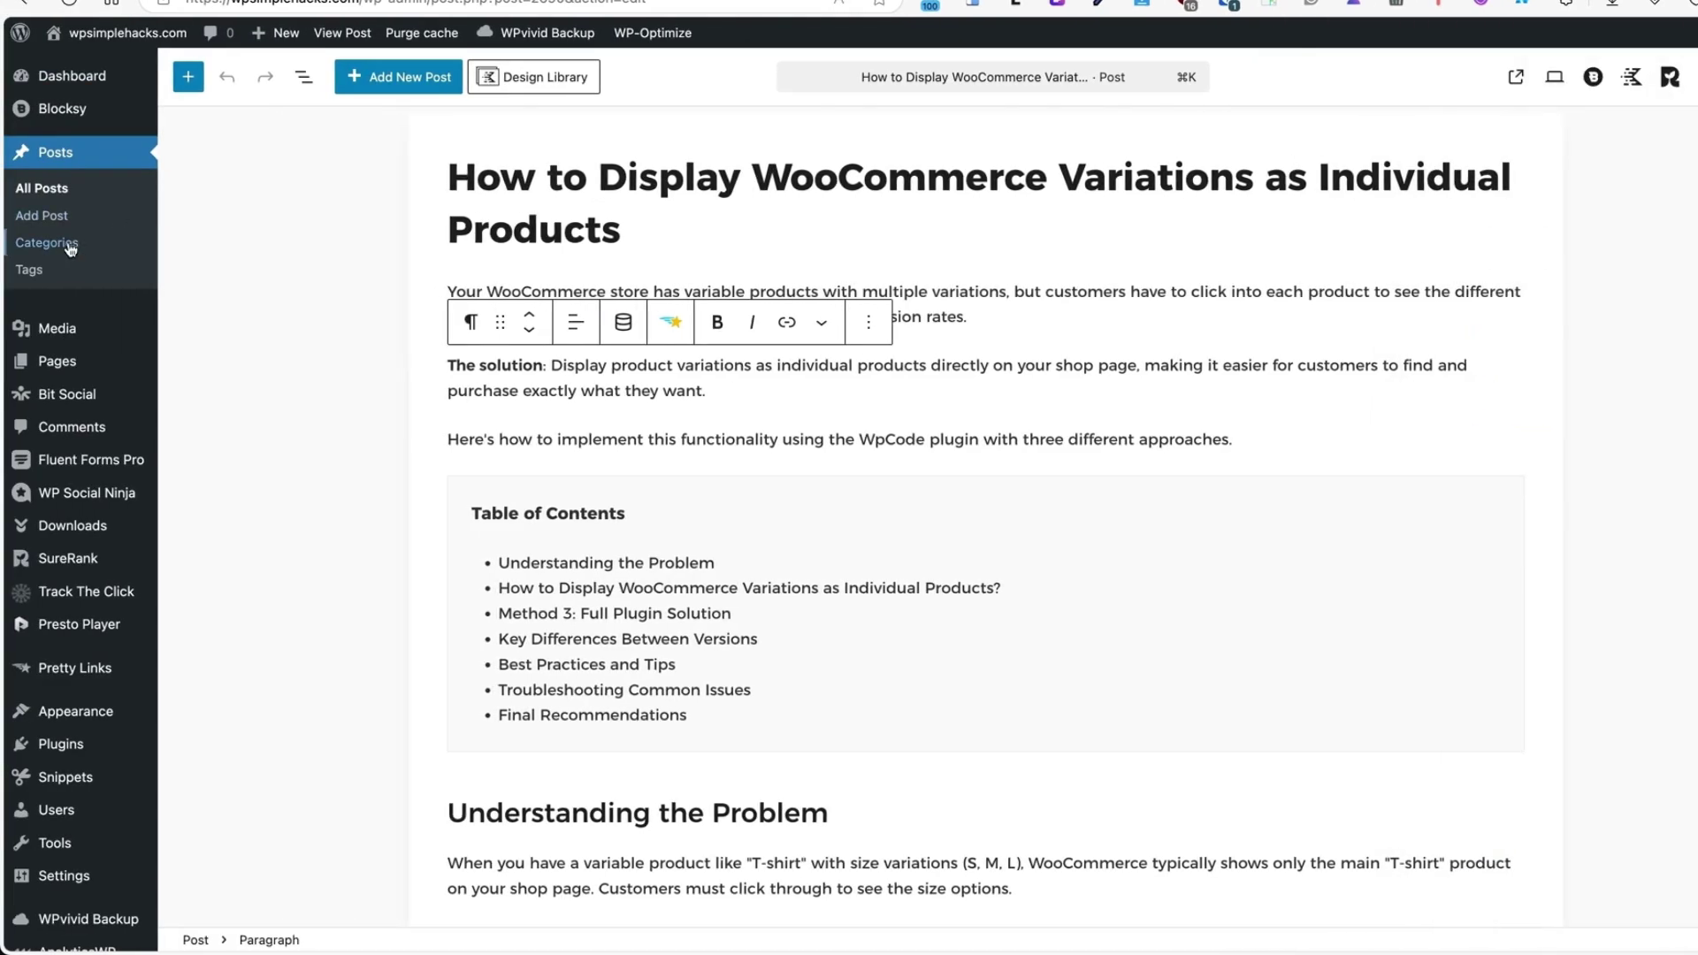
Open the Blocksy Theme Tutorials category's edit page and review its SureRank SEO title and description.
left_click(46, 242)
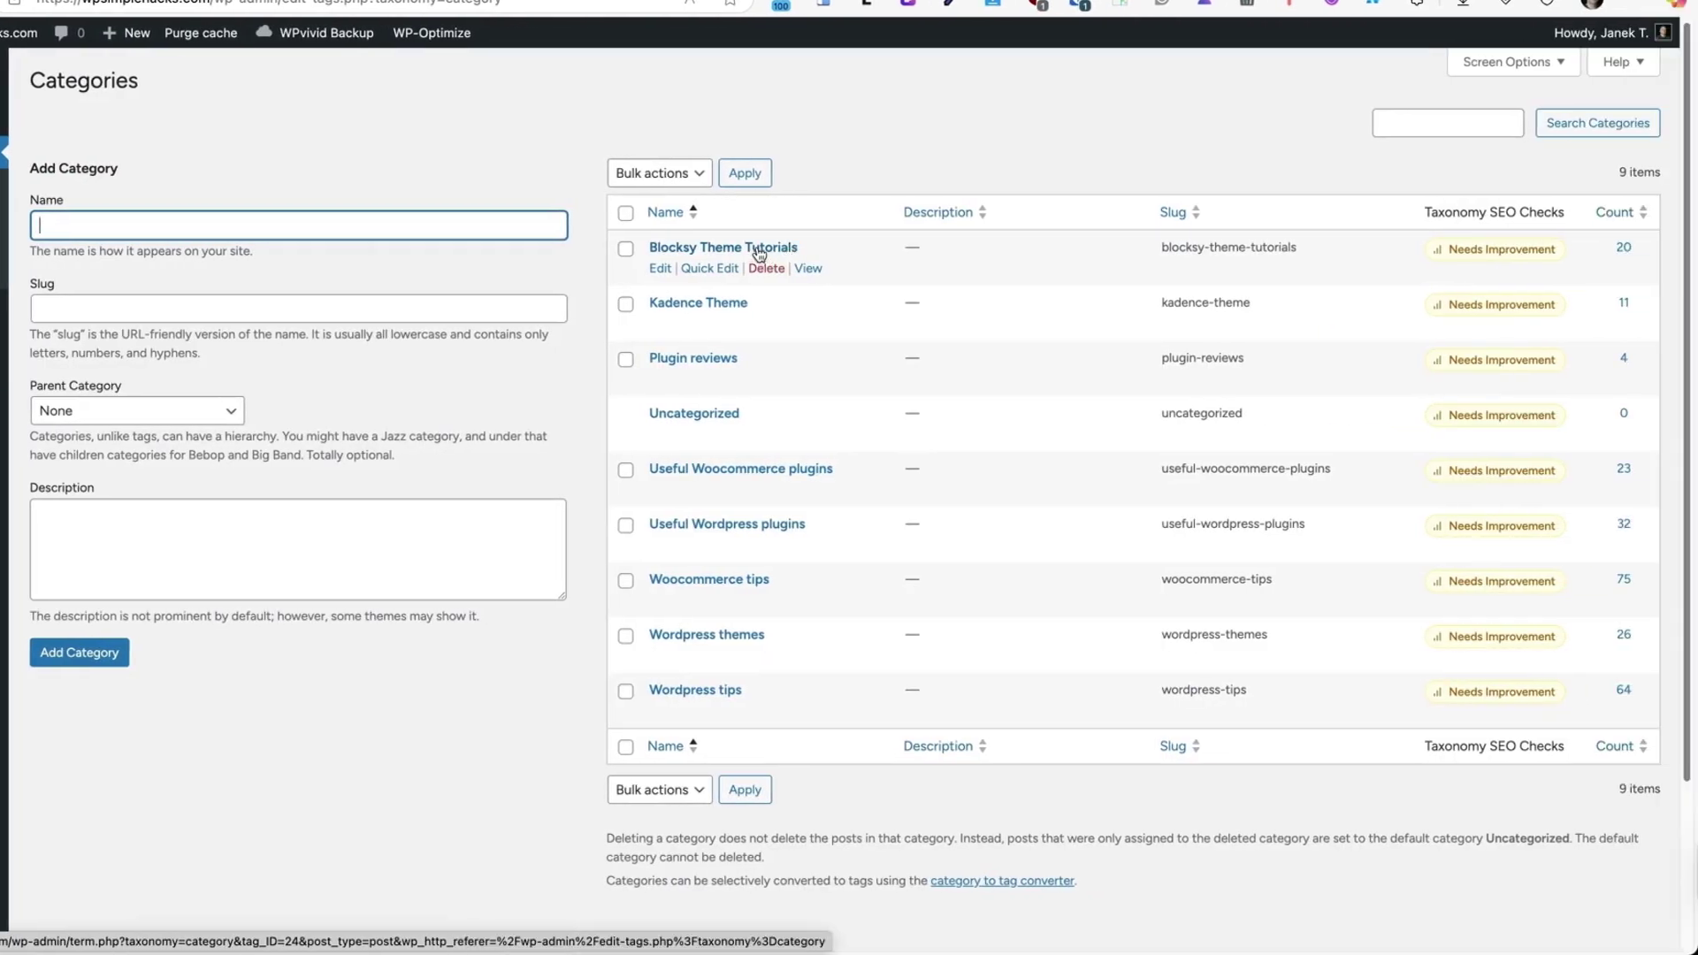
left_click(758, 250)
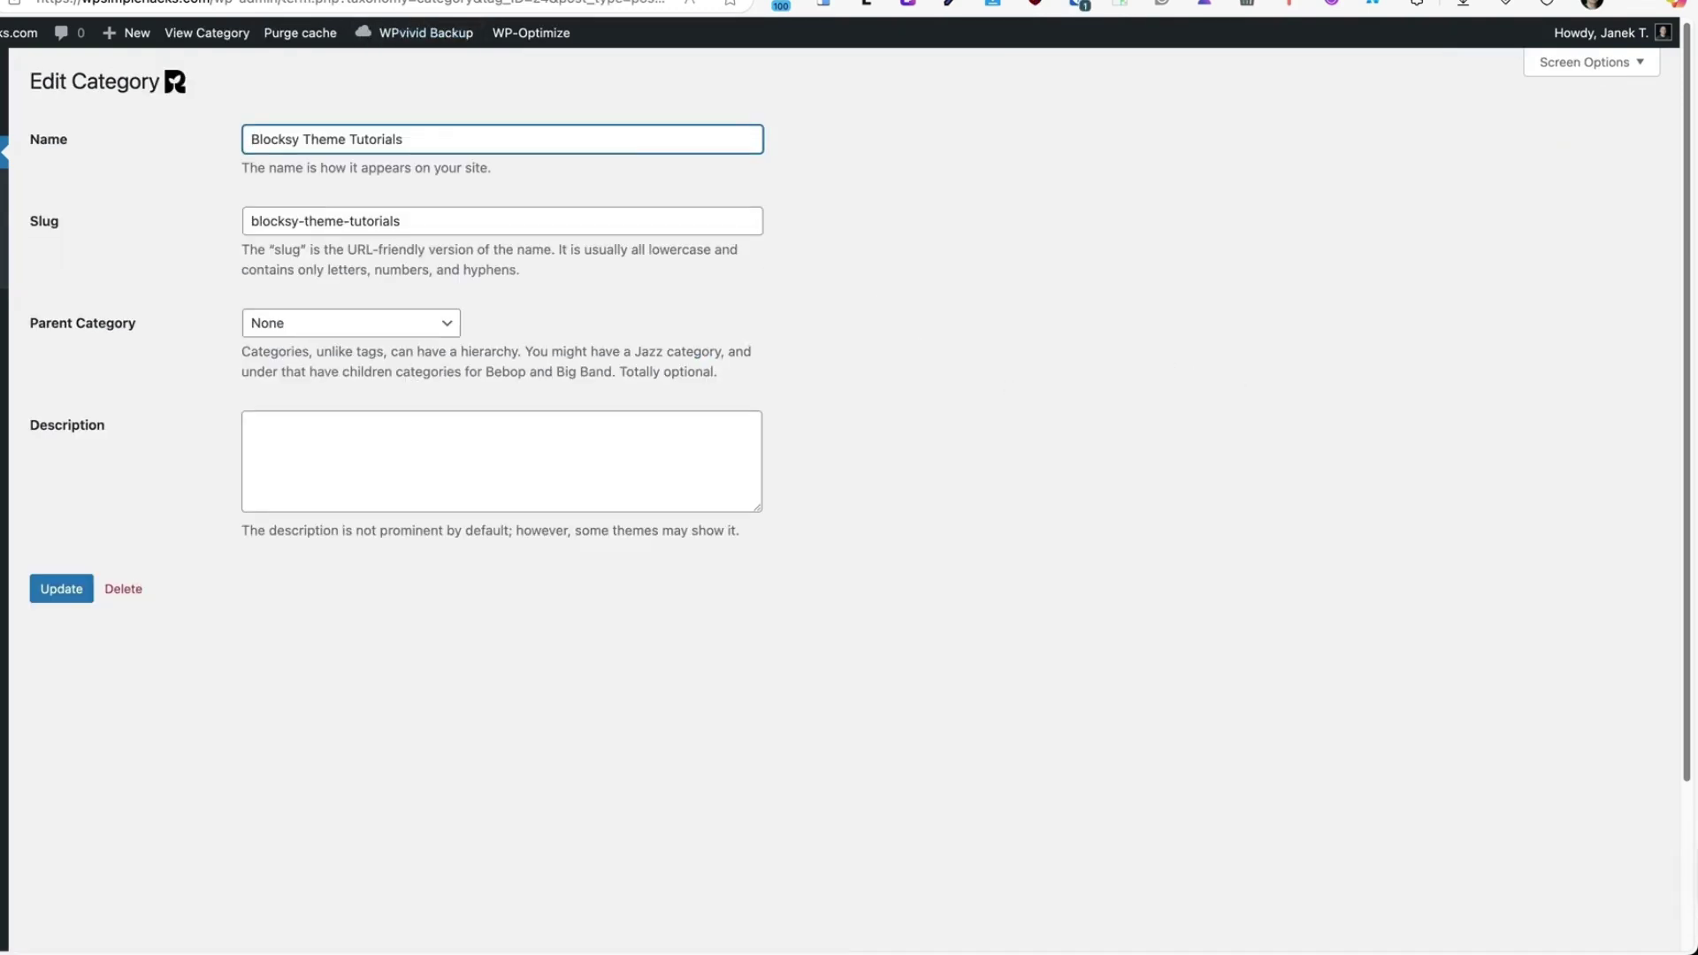
left_click(1113, 192)
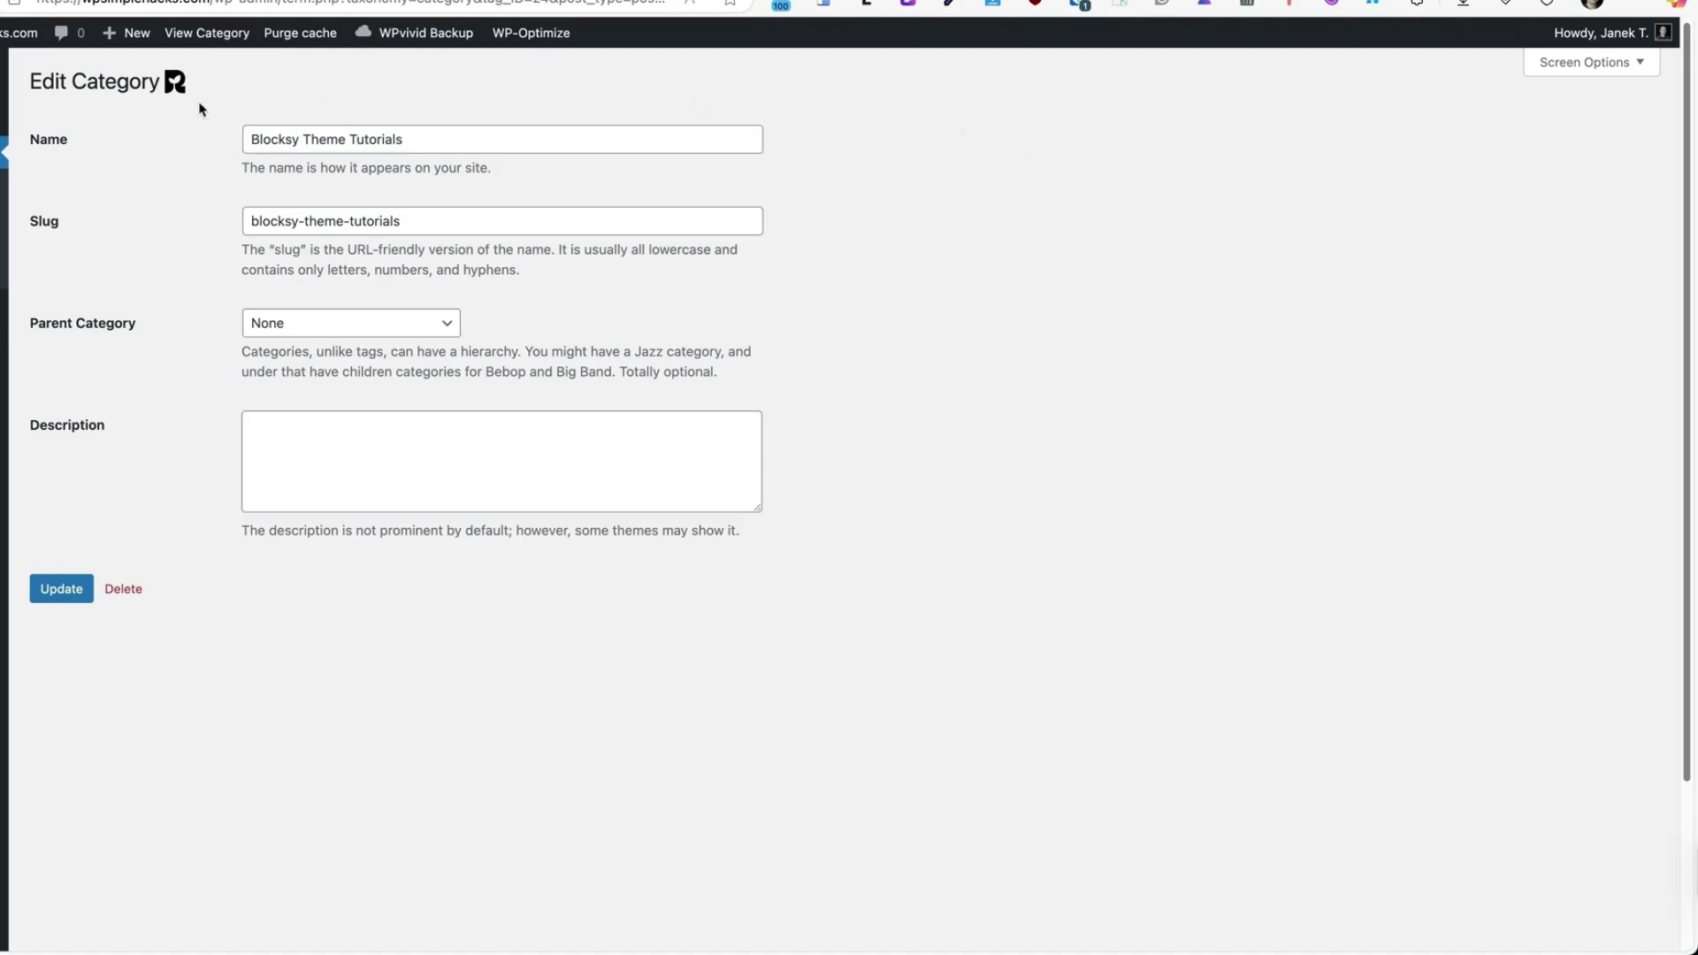
left_click(176, 86)
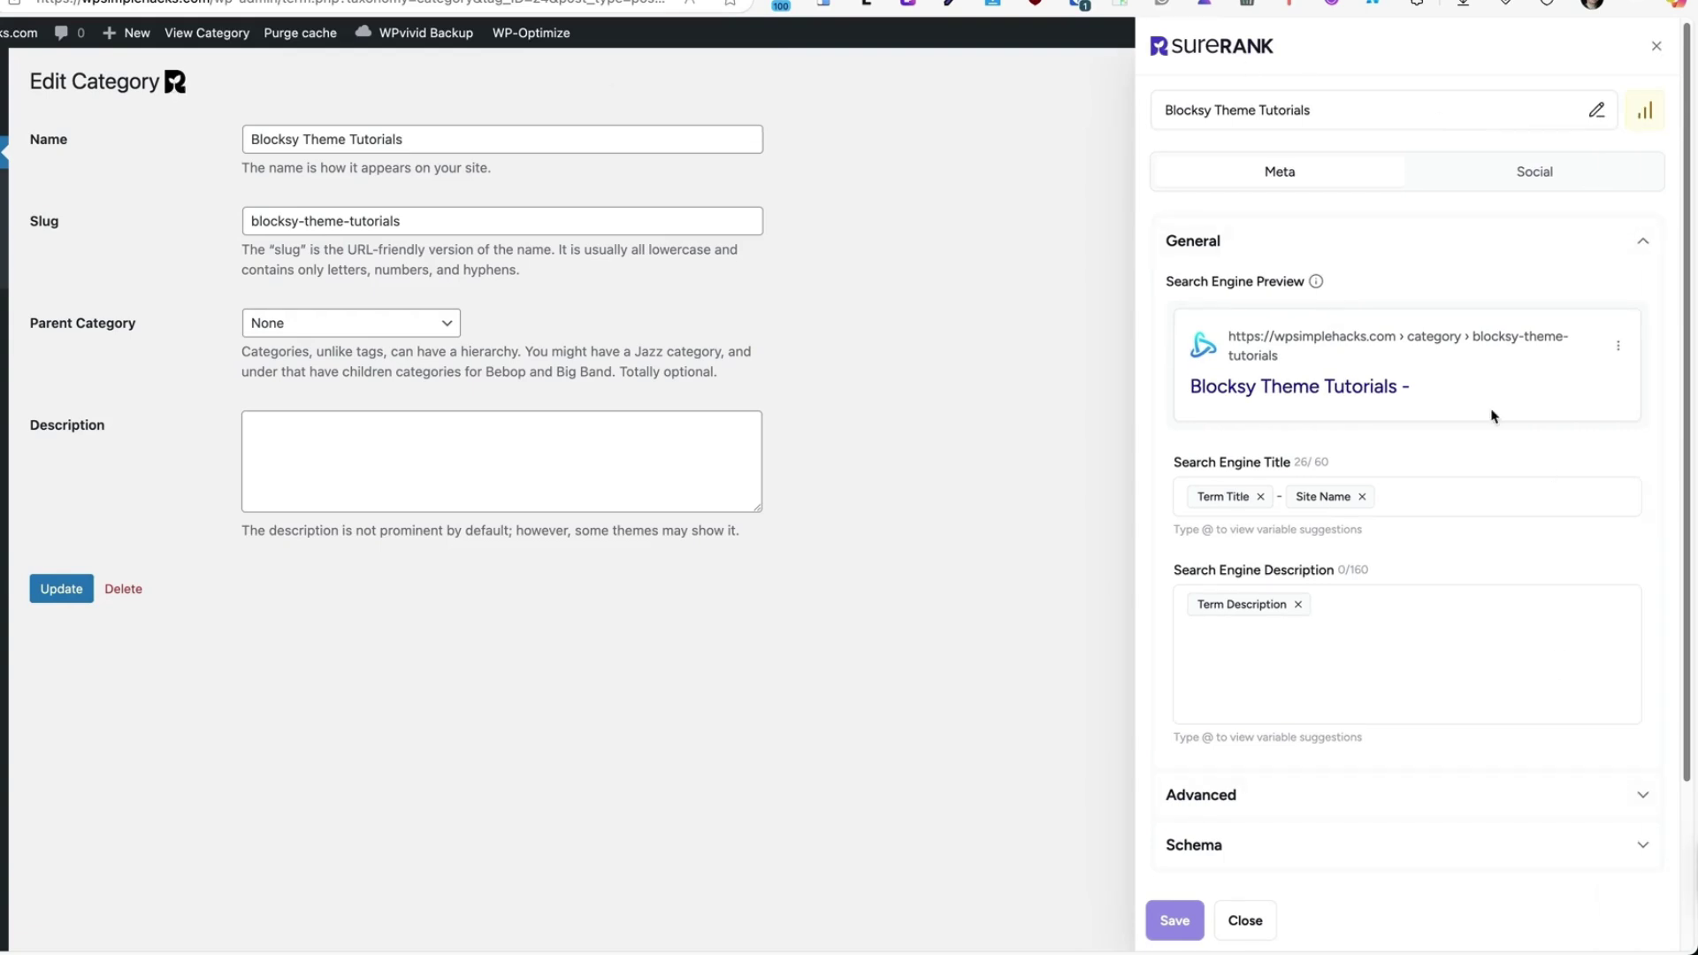
left_click(1656, 51)
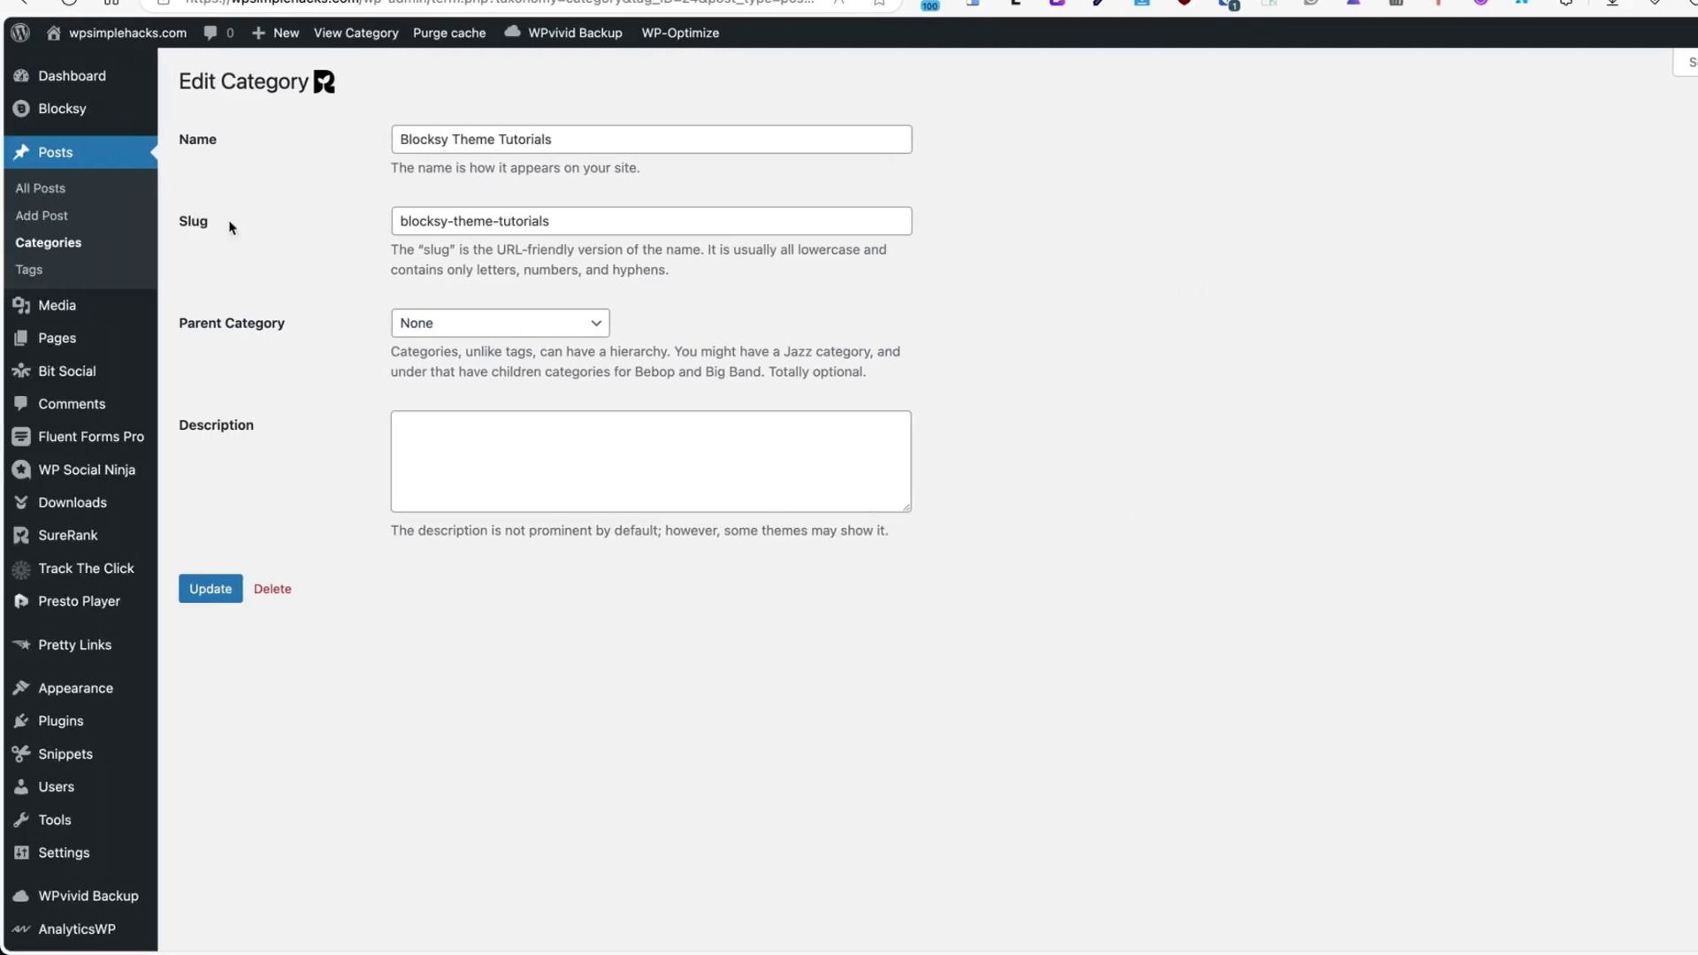
Open the draft product 'Test' and review its default SureRank SEO title and description.
mouse_move(73, 344)
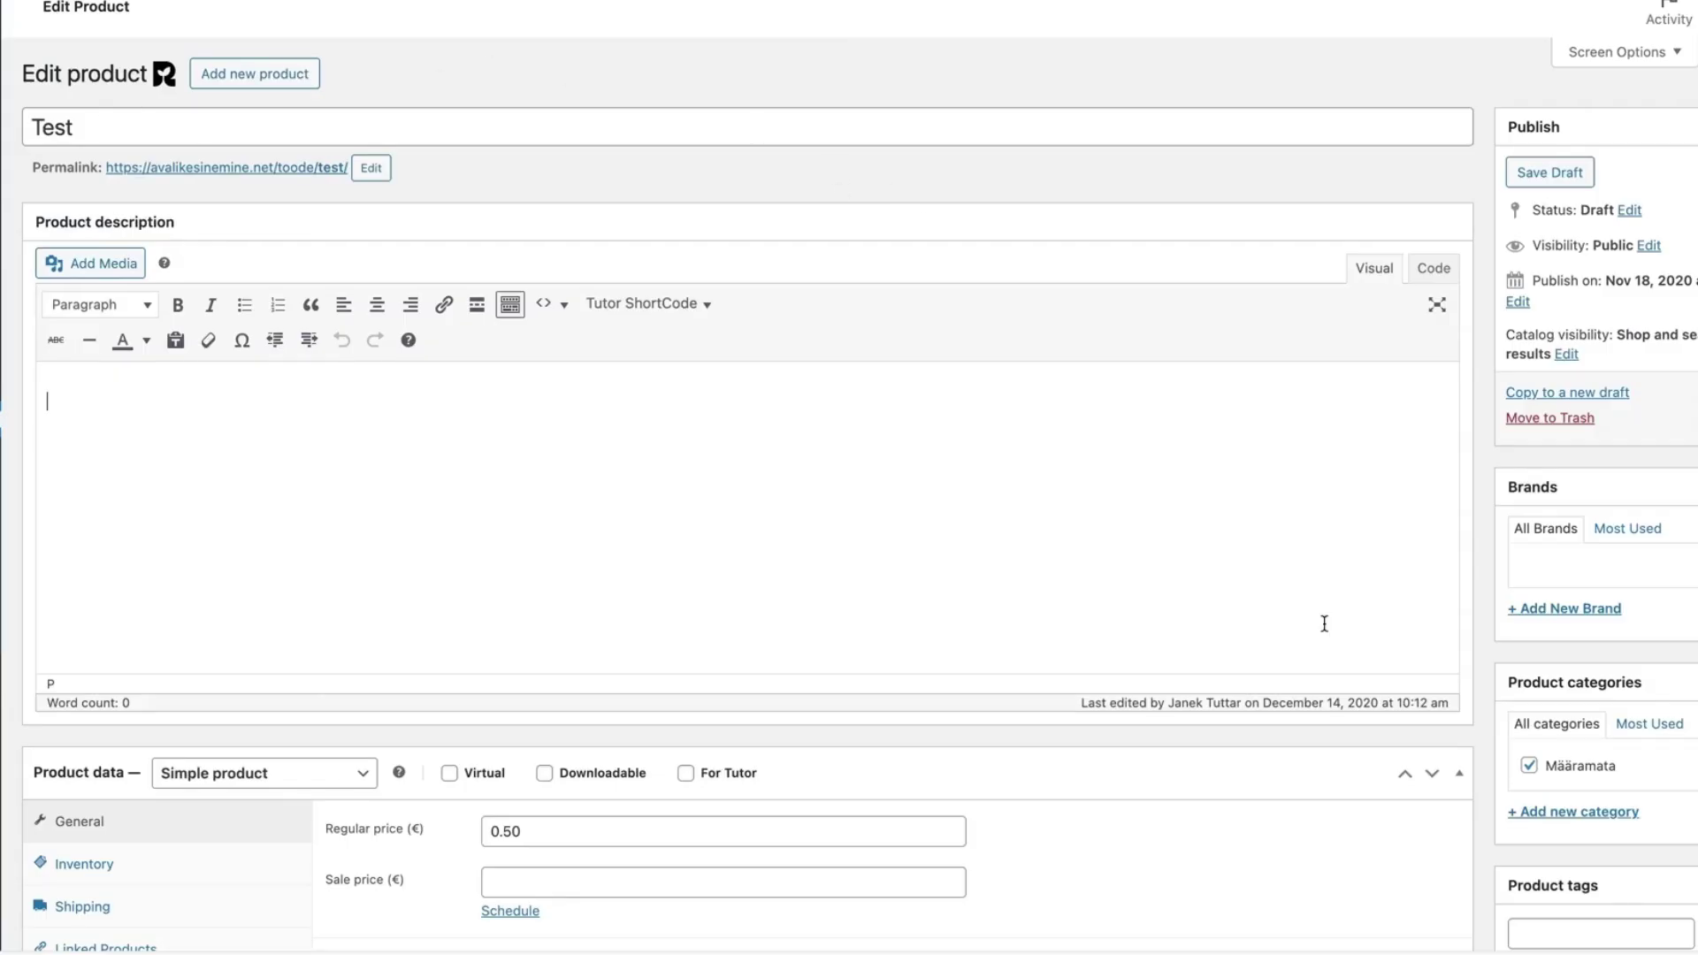
scroll(1323, 633, "down", 7)
scroll(1341, 599, "up", 7)
left_click(164, 76)
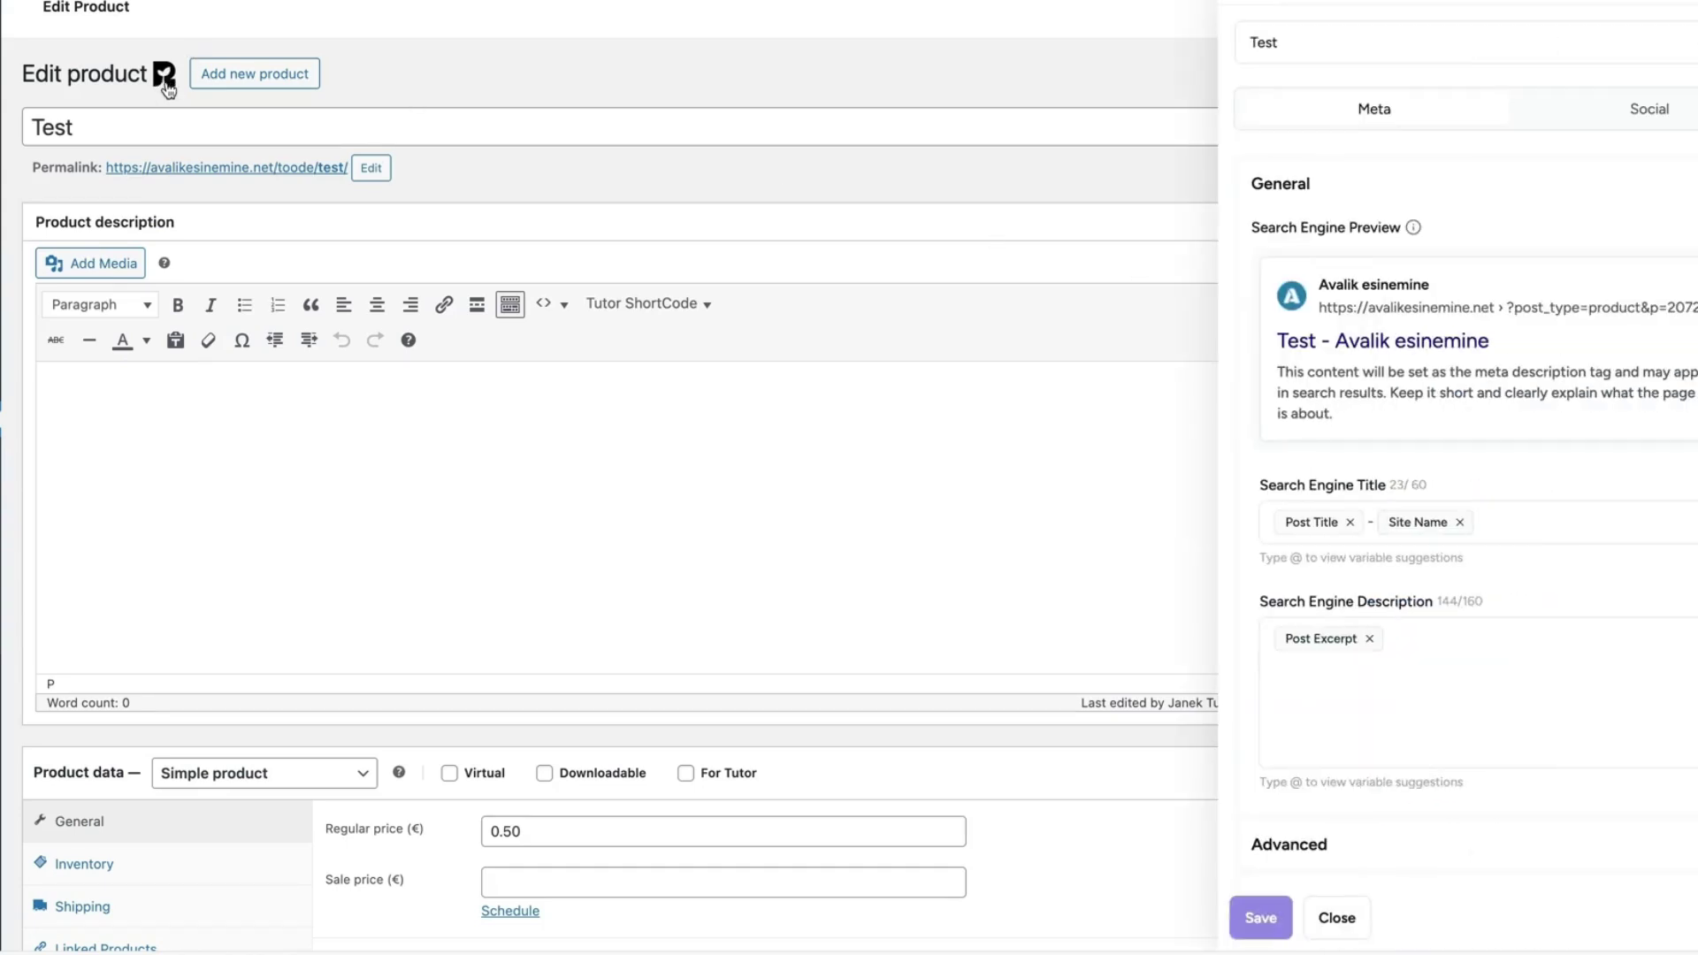
left_click(1154, 307)
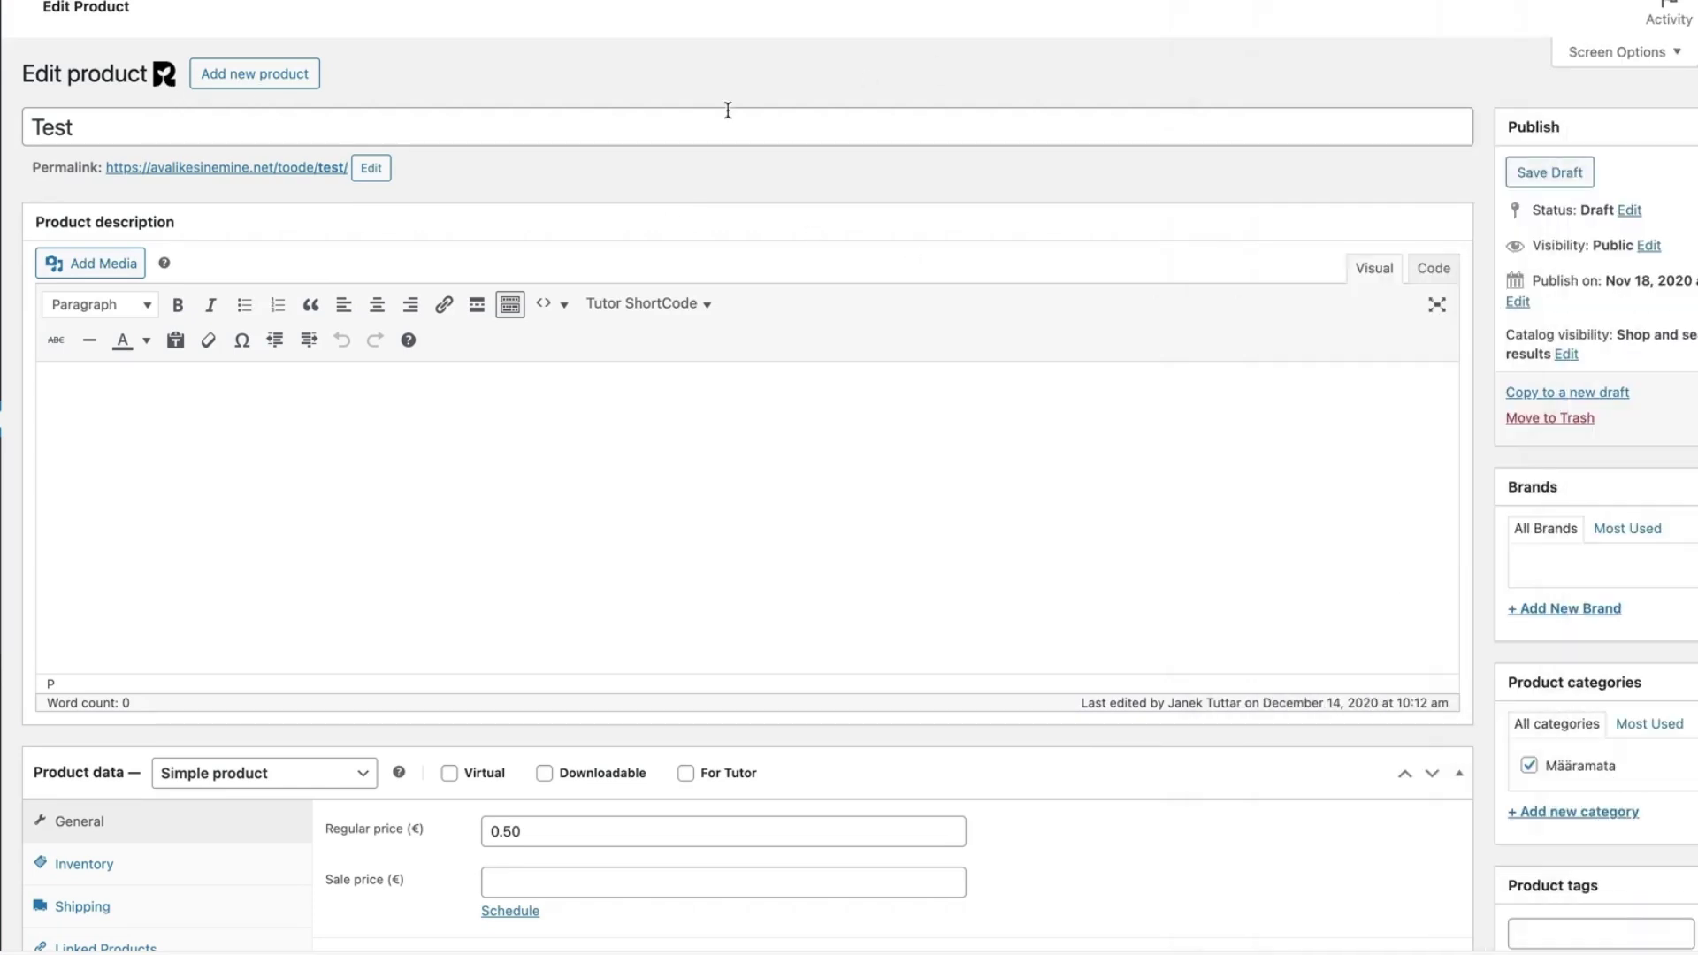
Scroll the WordPress.org SureRank page down to its description, version 1.1.0 details and 5-star ratings.
scroll(612, 138, "down", 6)
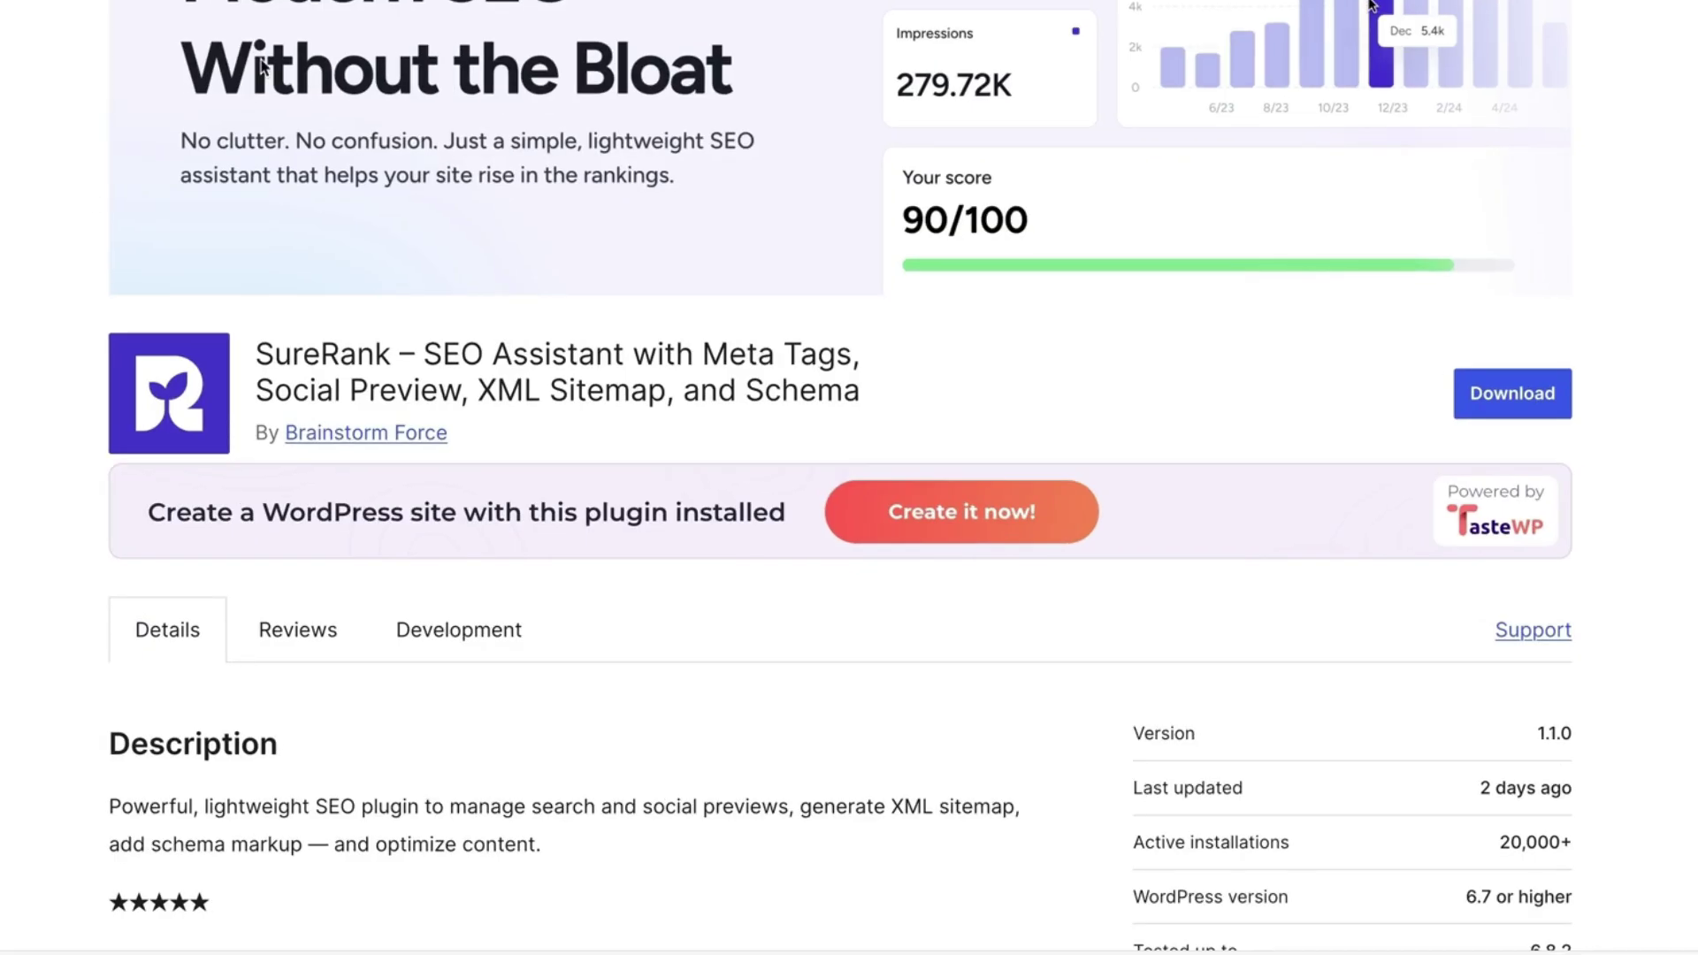
scroll(49, 279, "down", 1)
scroll(48, 280, "down", 5)
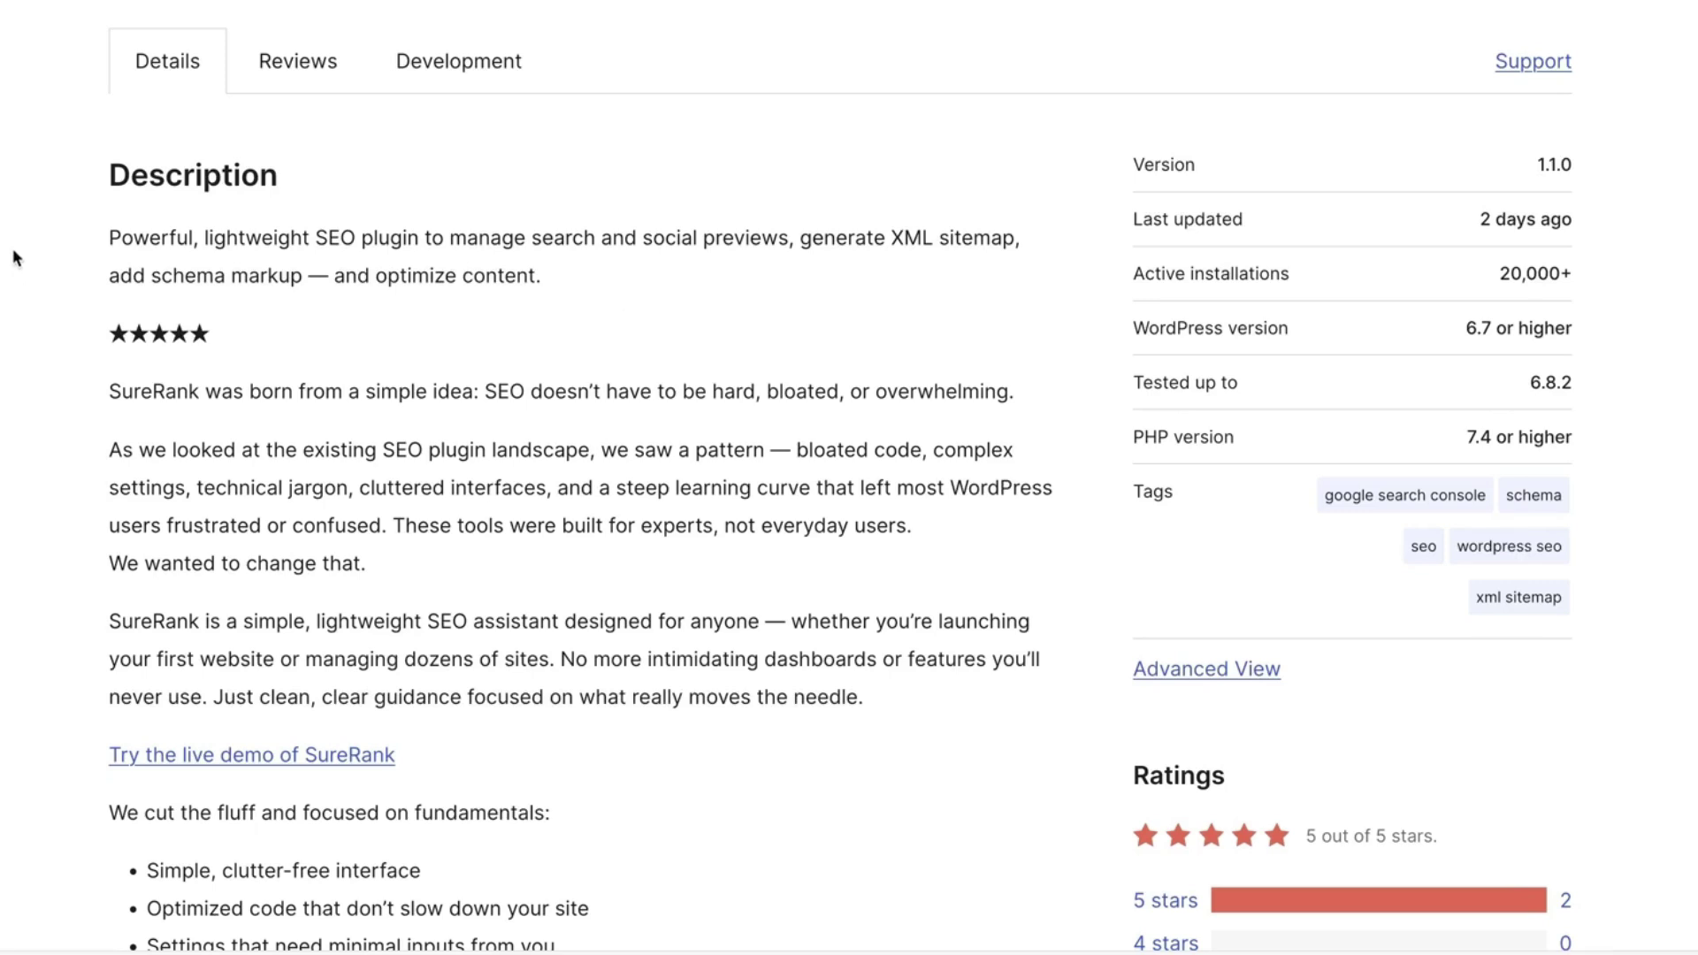
scroll(13, 256, "down", 1)
scroll(11, 266, "down", 1)
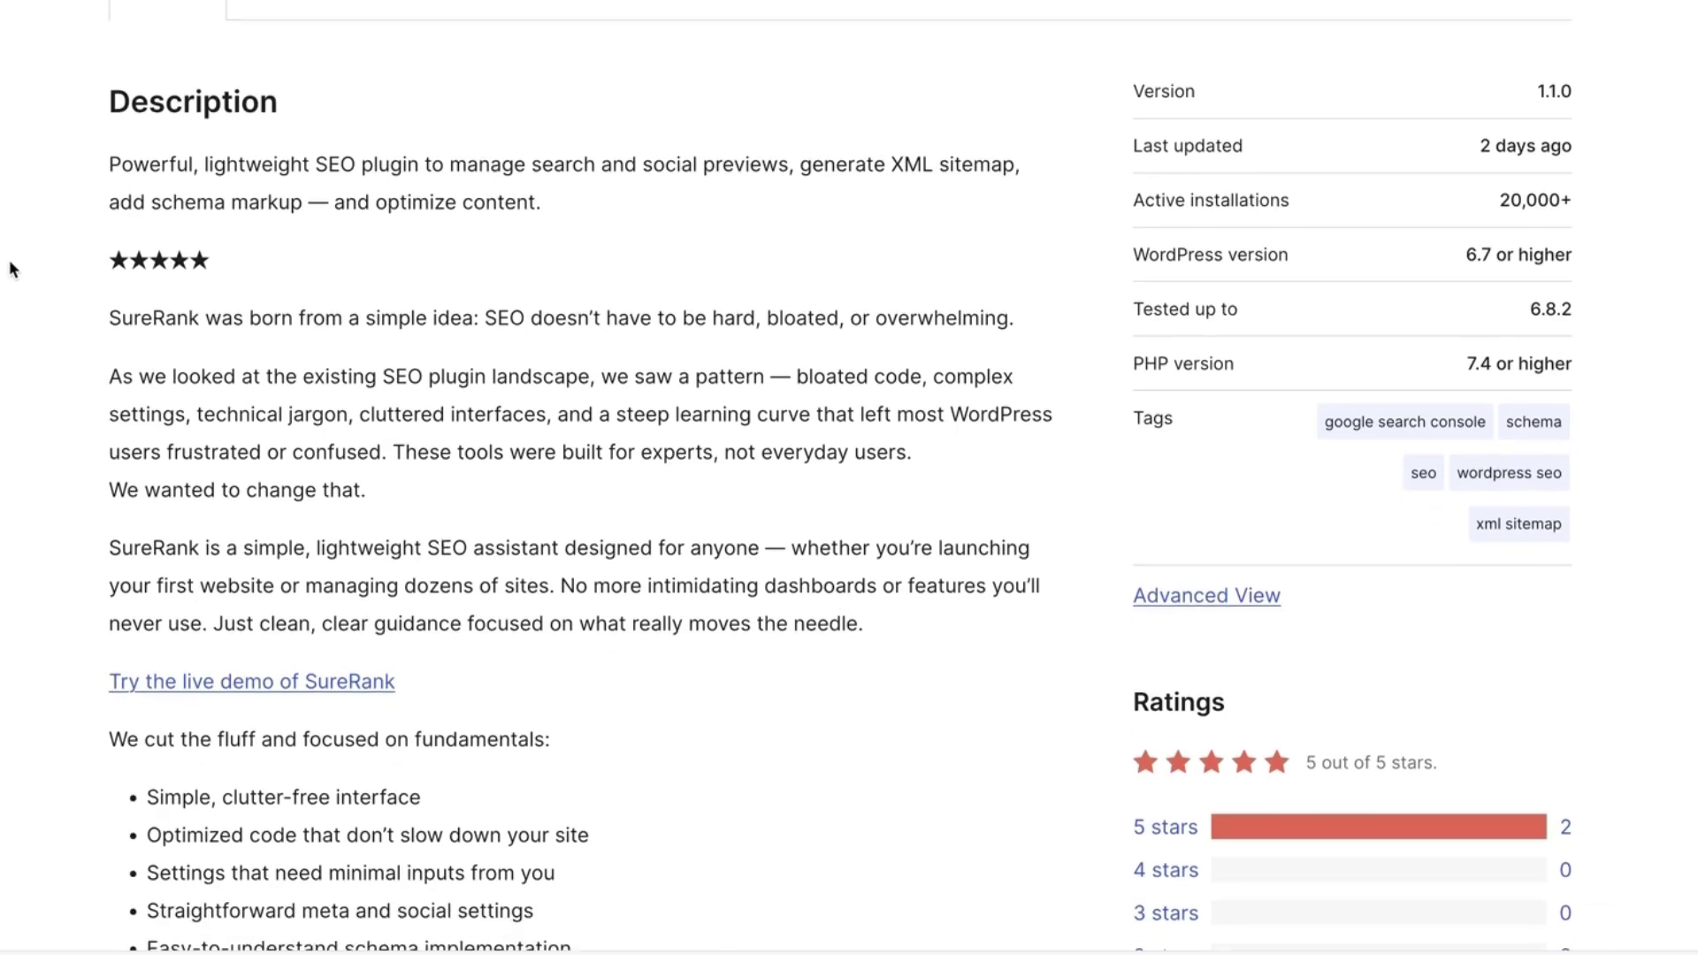